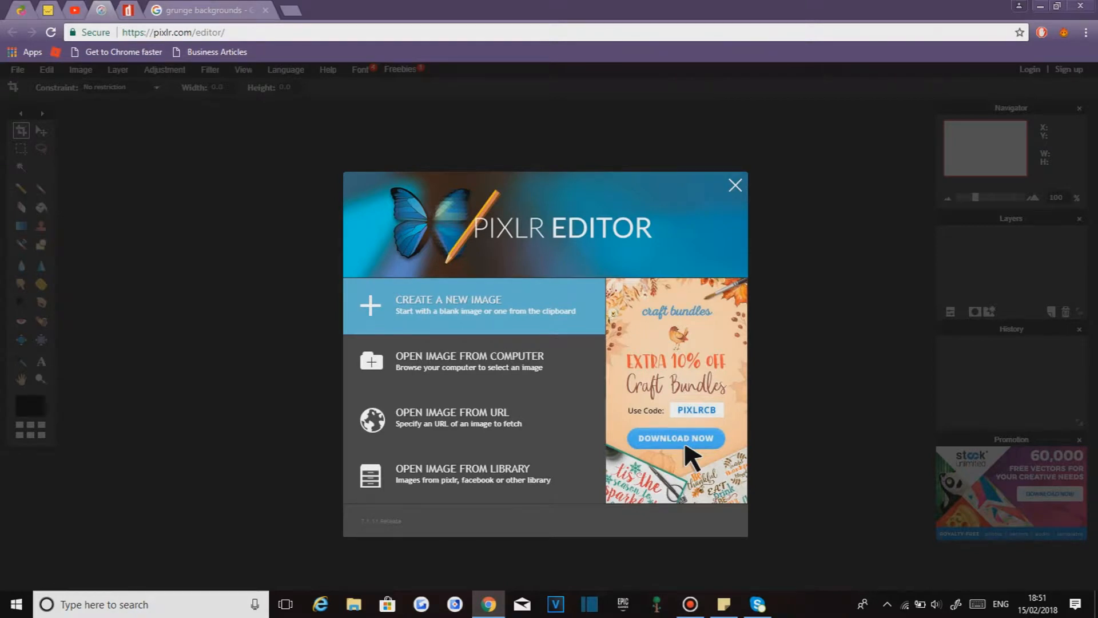
- Create a new transparent Movie 720p image named "Example thumbnail"
click(474, 306)
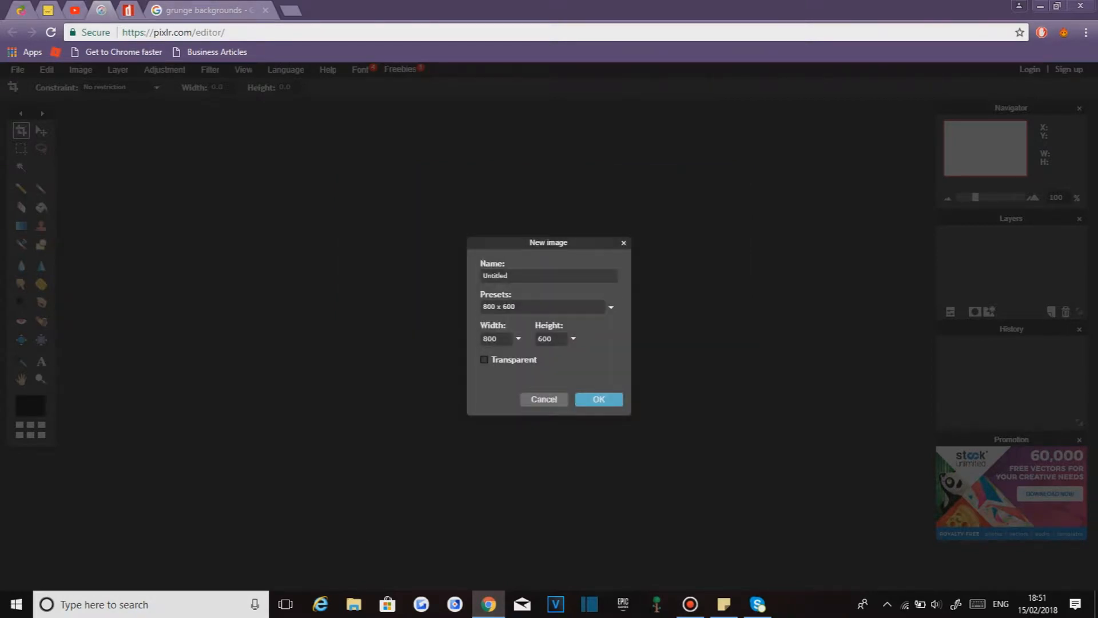
click(611, 307)
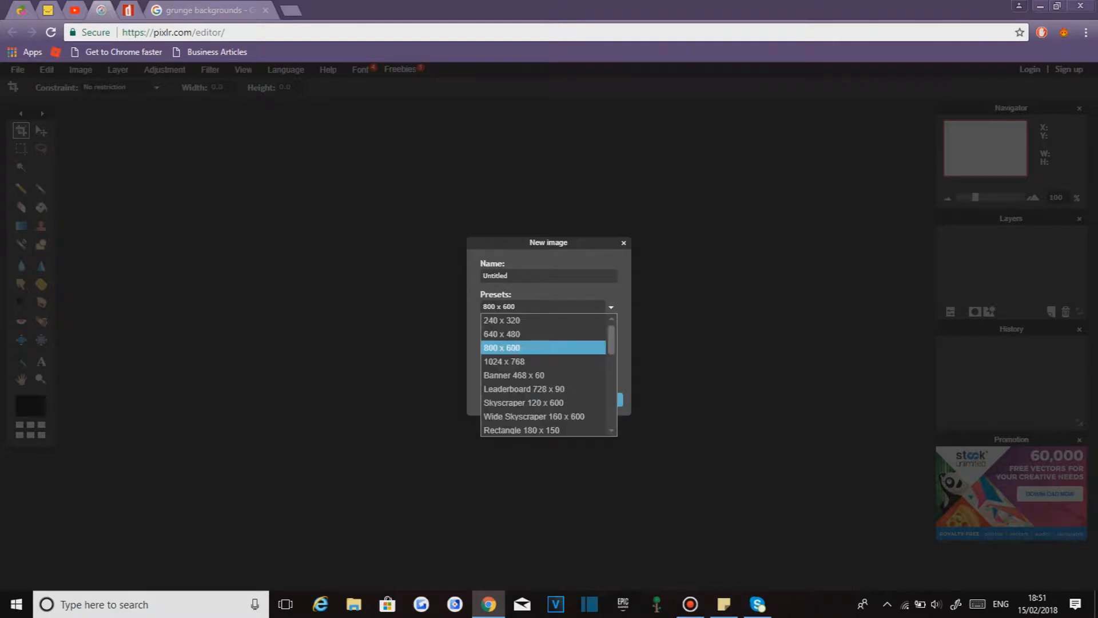
scroll(549, 349, down, 1)
scroll(543, 375, down, 4)
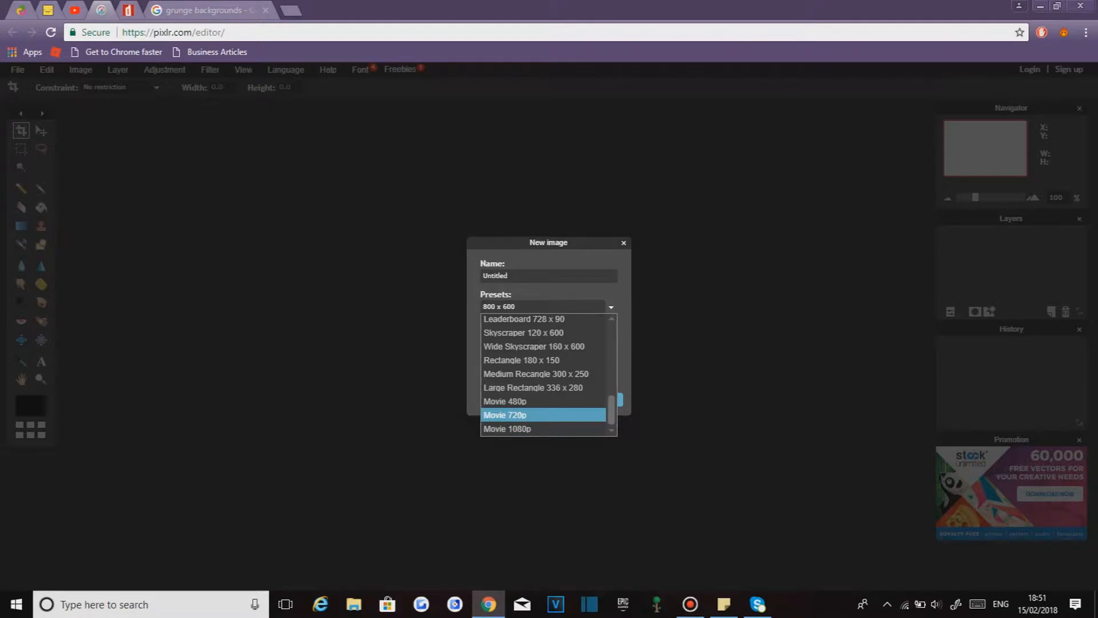
click(544, 414)
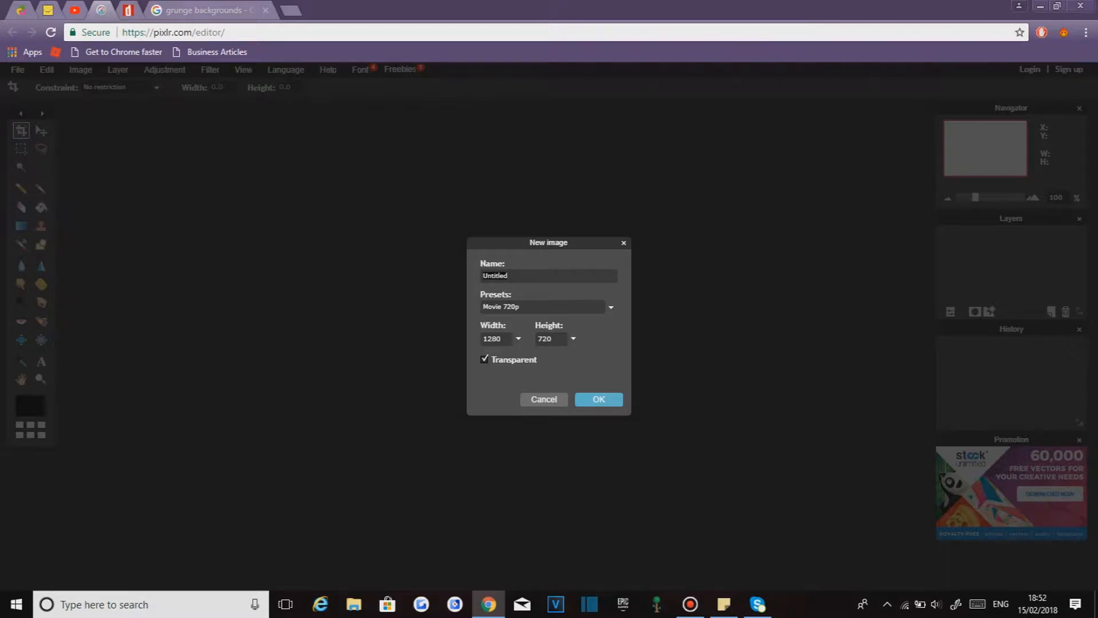
key(ctrl+a)
text(Example thumbnai)
key(Return)
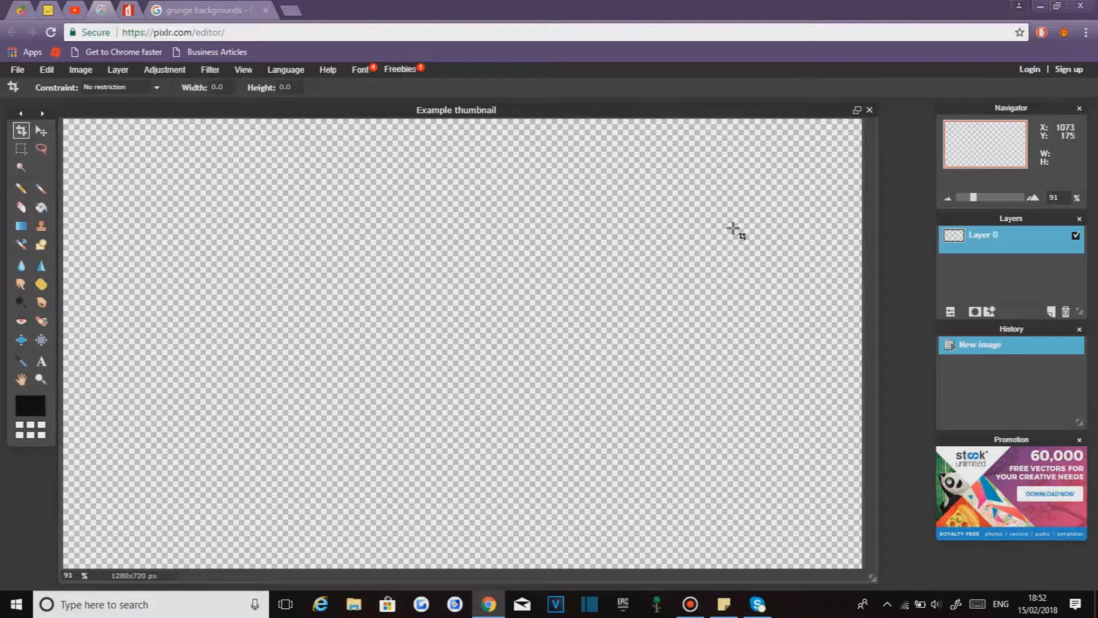
- Maximize the image window and select the Move tool
scroll(658, 302, down, 2)
scroll(655, 303, up, 1)
scroll(652, 305, down, 1)
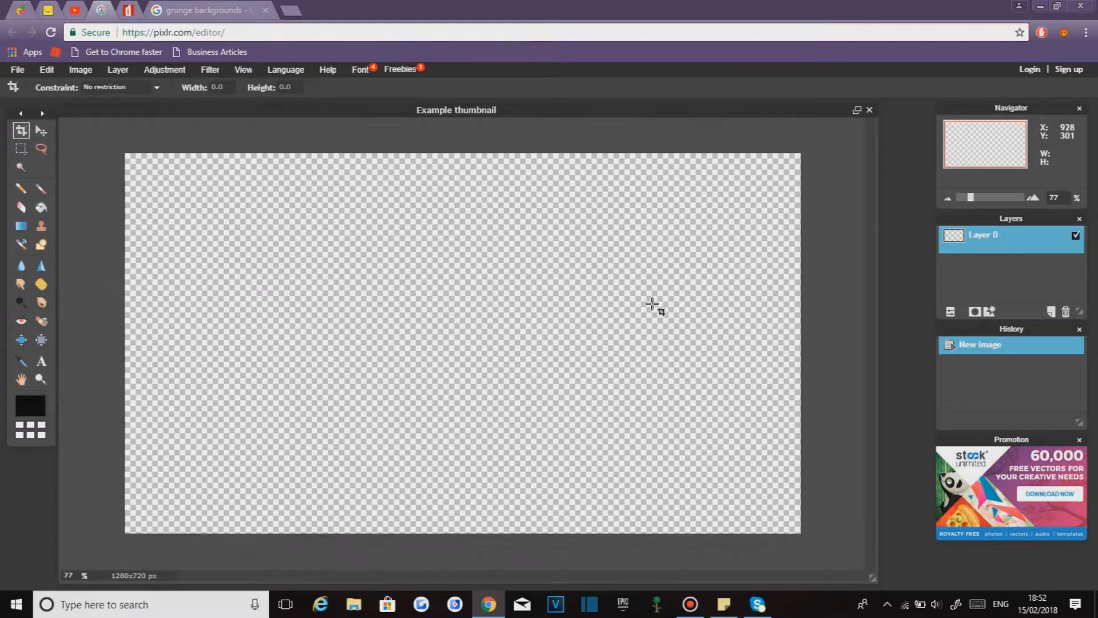
scroll(652, 304, up, 1)
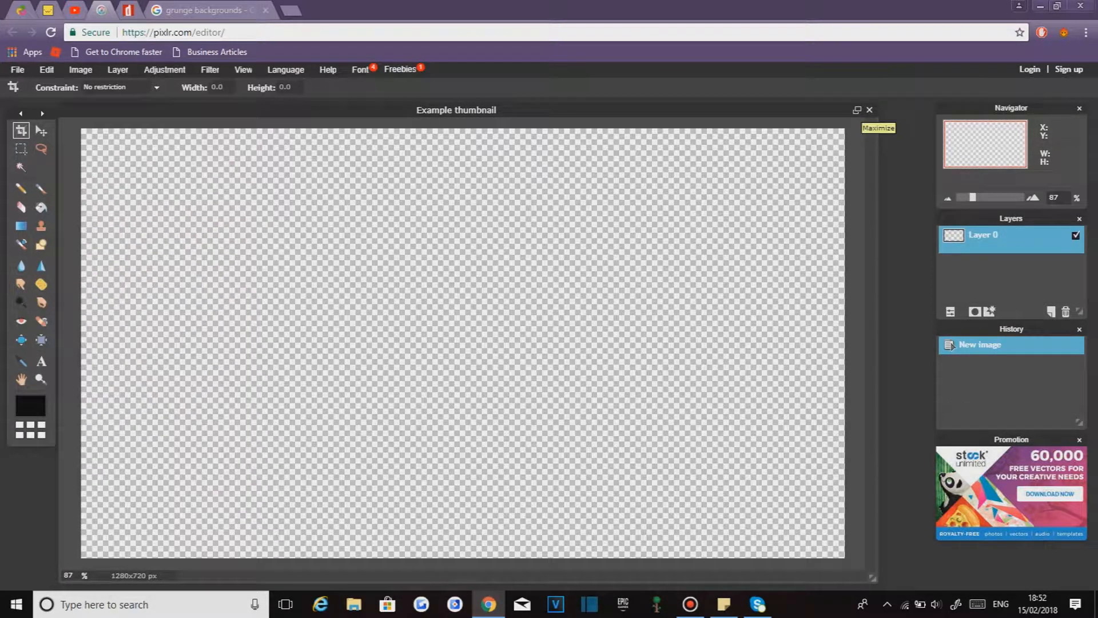
click(857, 110)
scroll(709, 272, up, 3)
scroll(706, 271, down, 4)
scroll(706, 271, down, 2)
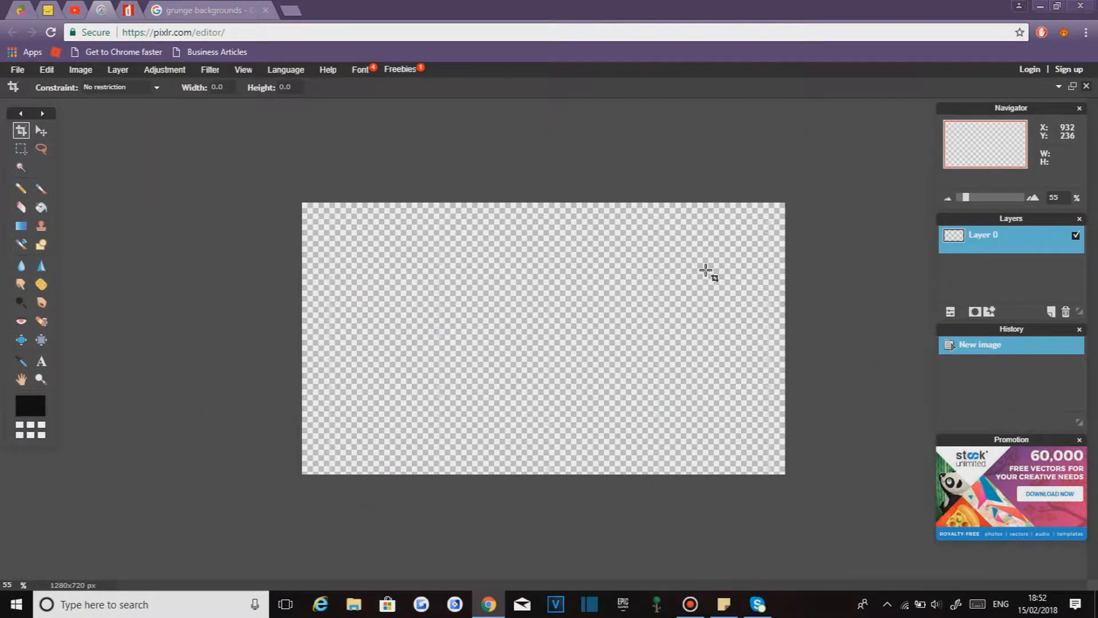
key(v)
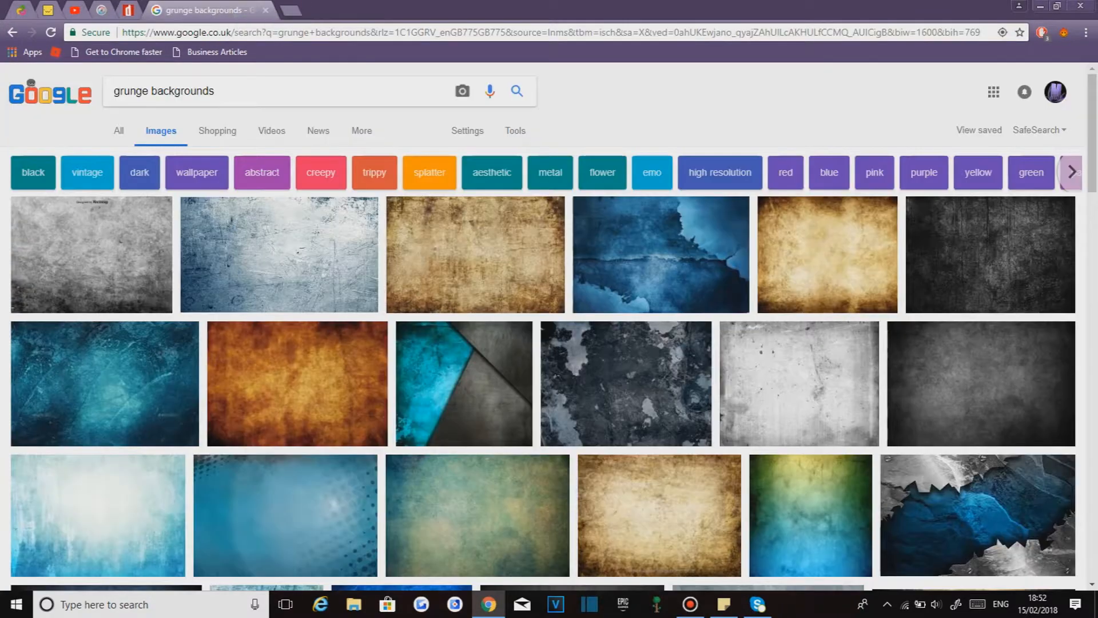
- Open the full-size brown grunge background from the Google image results for grunge backgrounds
click(206, 10)
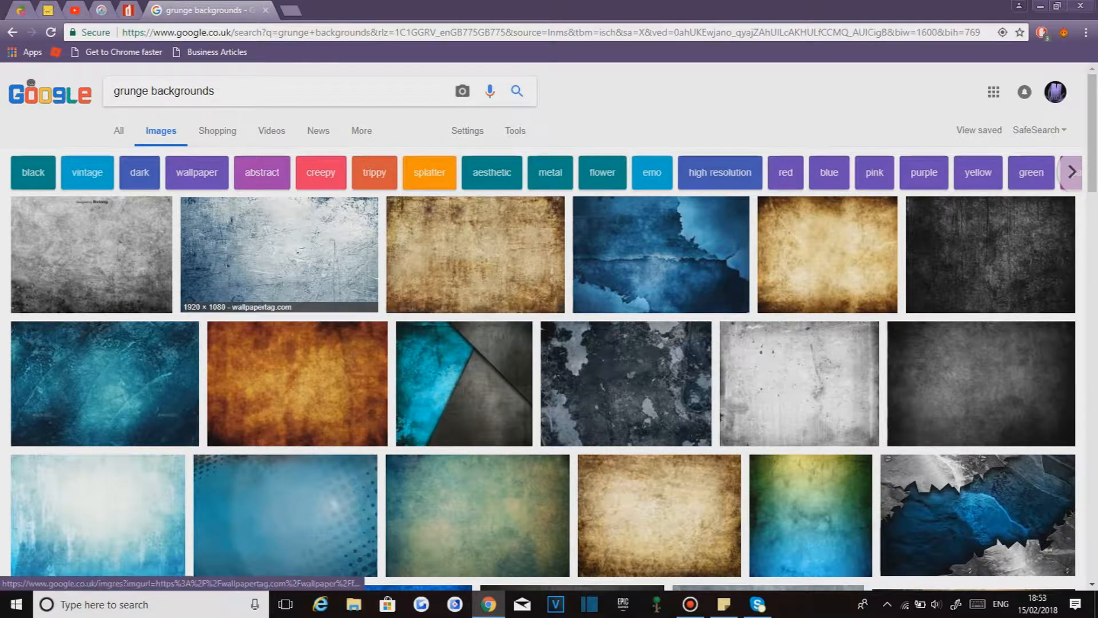
scroll(475, 268, down, 1)
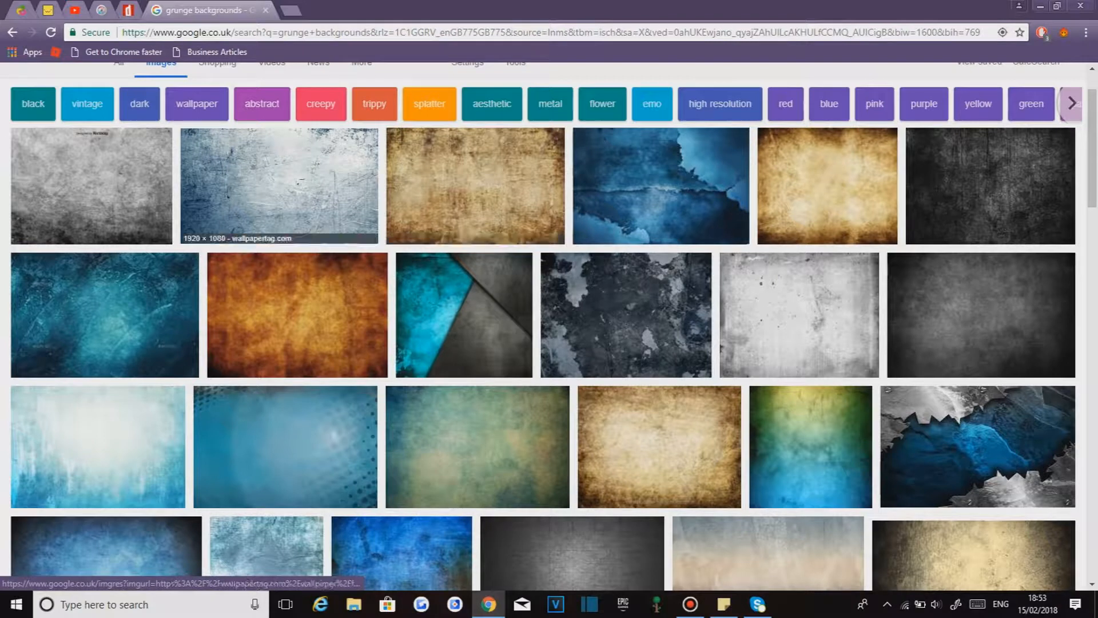
click(475, 186)
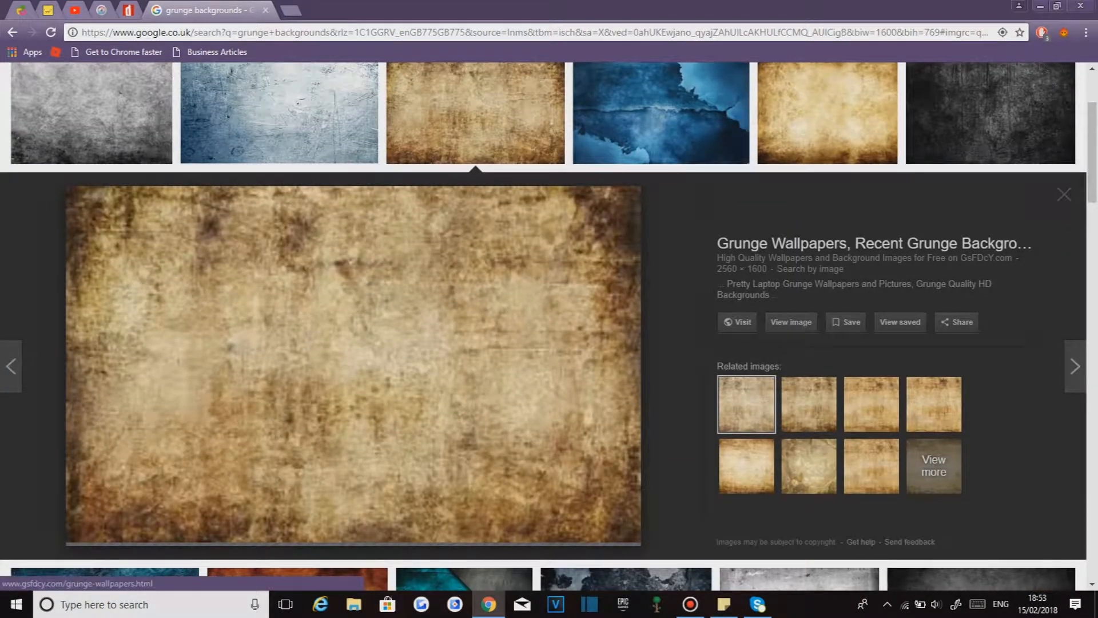
click(791, 322)
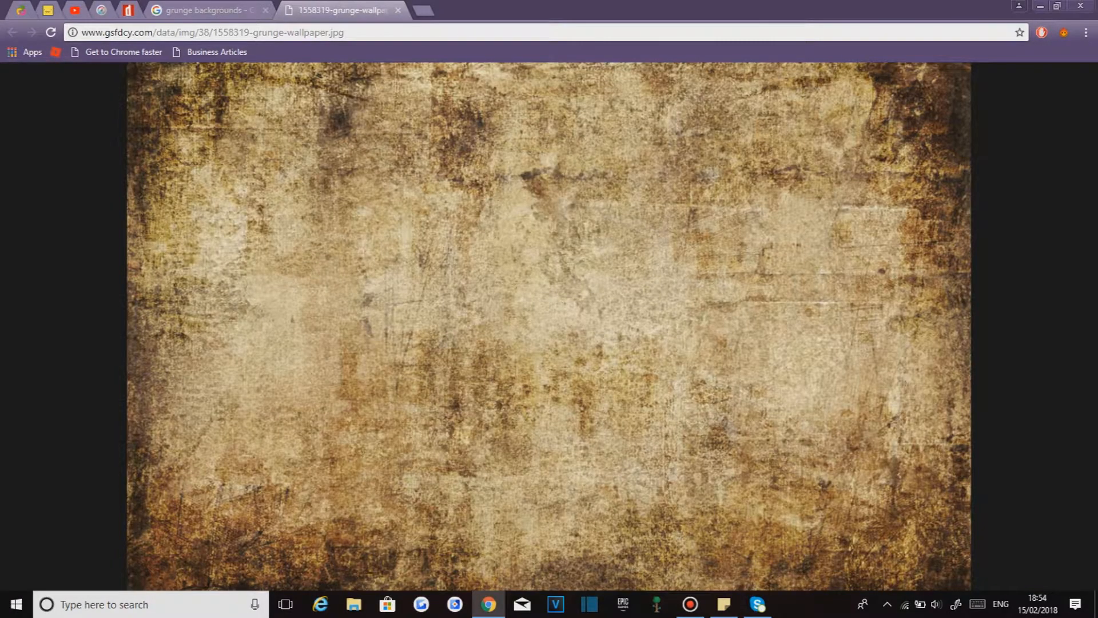
- Save the grunge image to the Bandicam folder as a JPEG named "grunge backgorund"
right_click(536, 262)
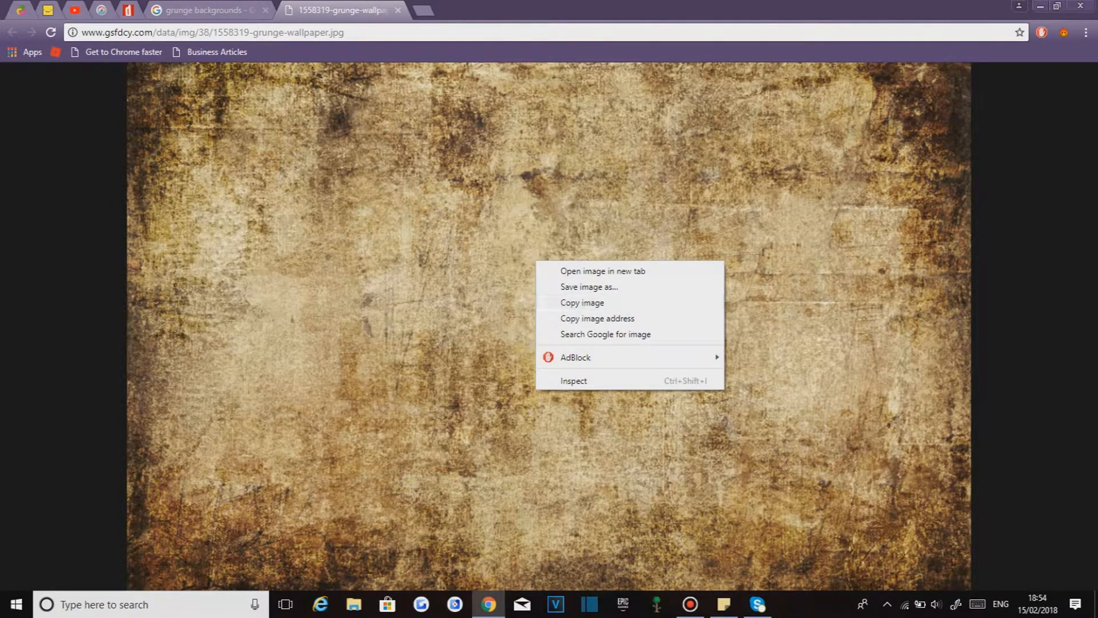
click(589, 287)
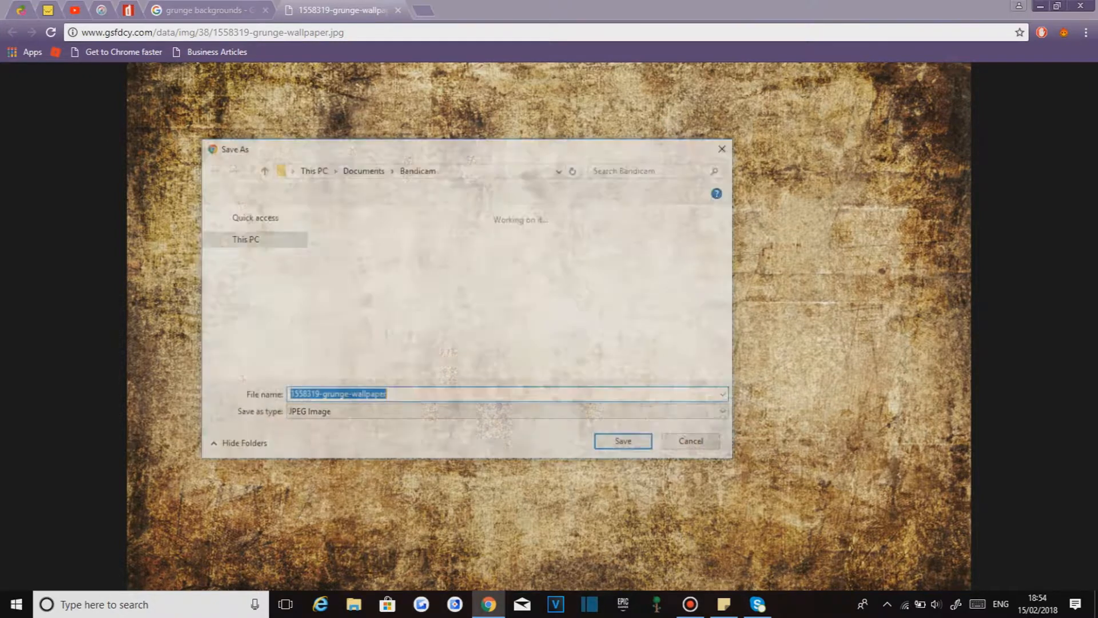
key(BackSpace)
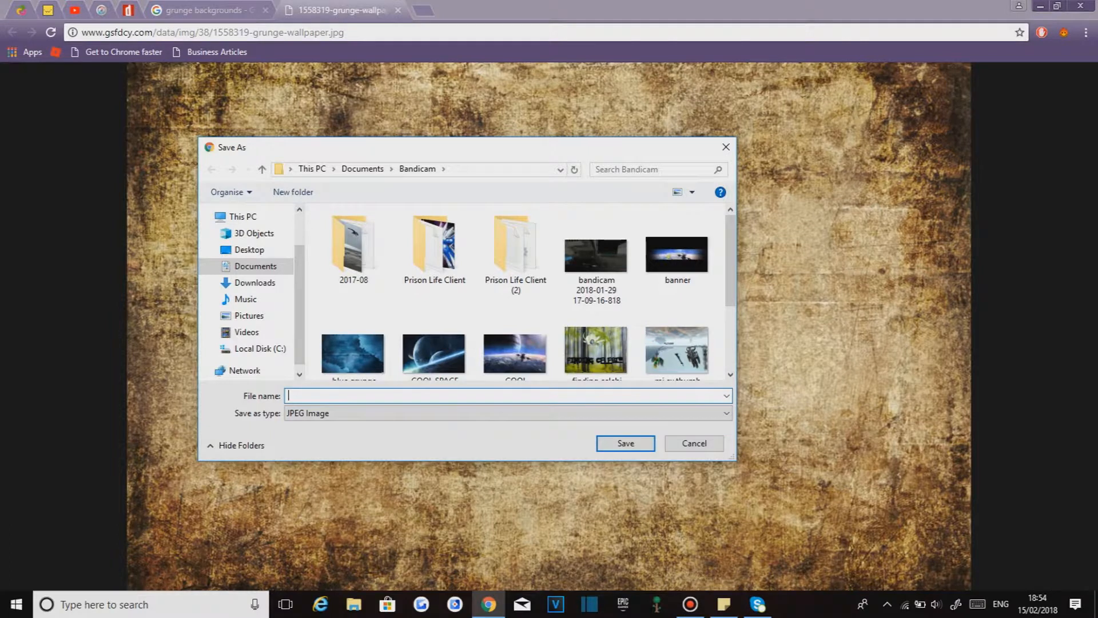
text(grunge backgorund)
click(508, 413)
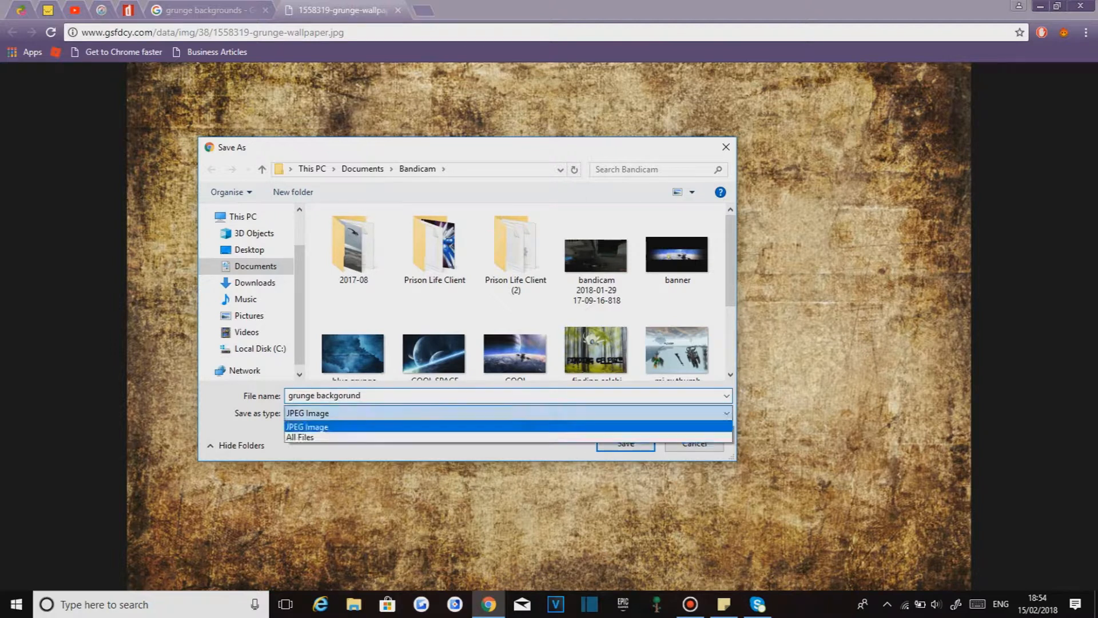
click(508, 413)
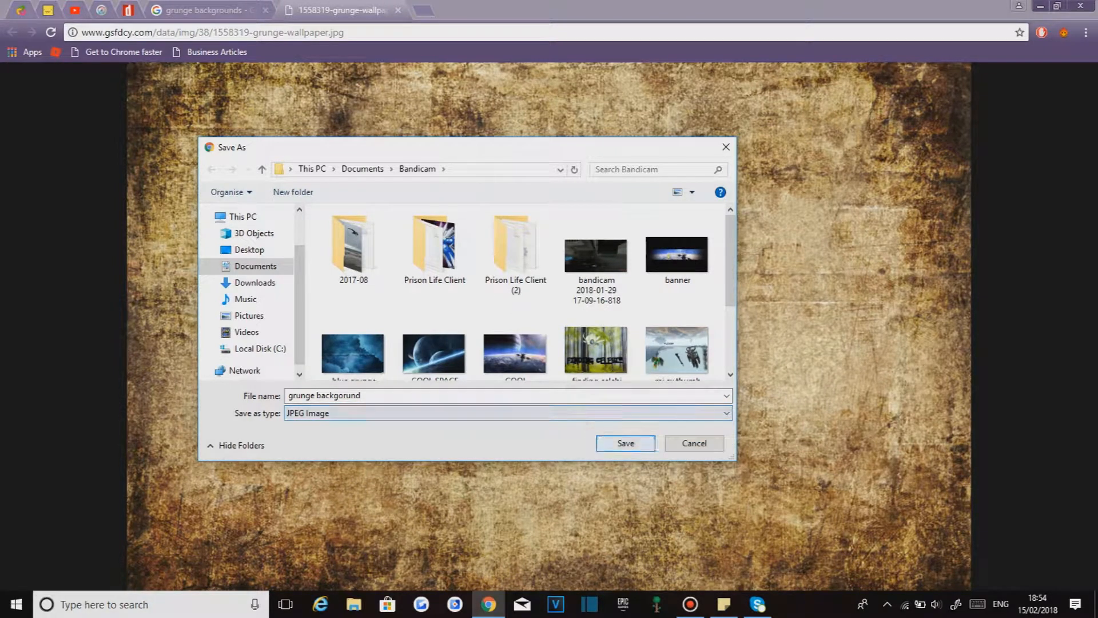
click(625, 444)
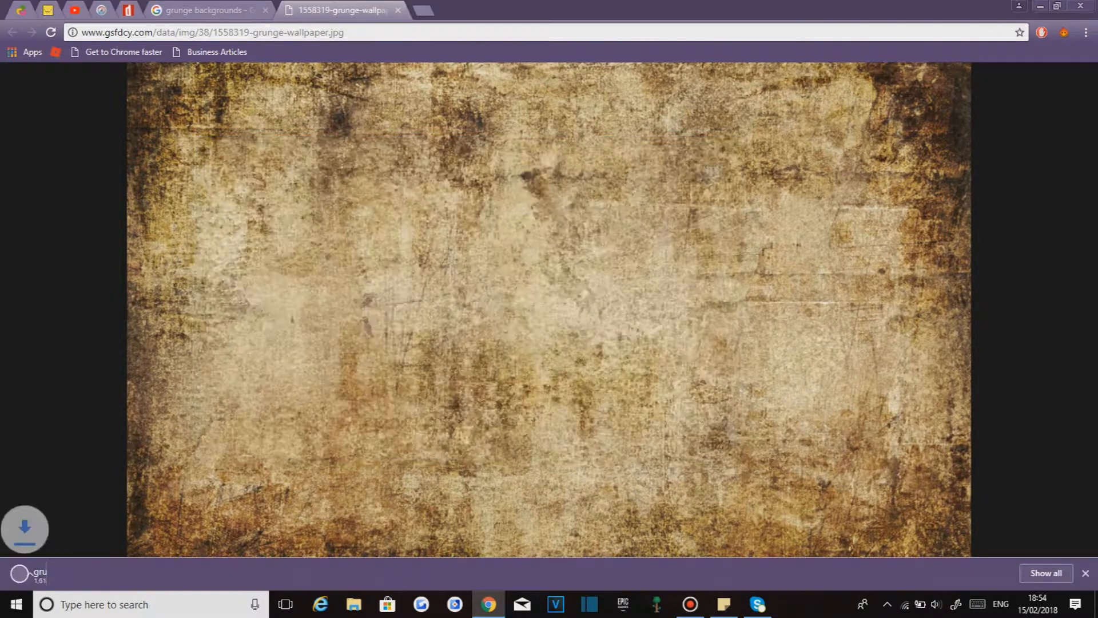
- Close the image tab and download bar, and open the saved grunge backgorund image as a new layer
click(398, 9)
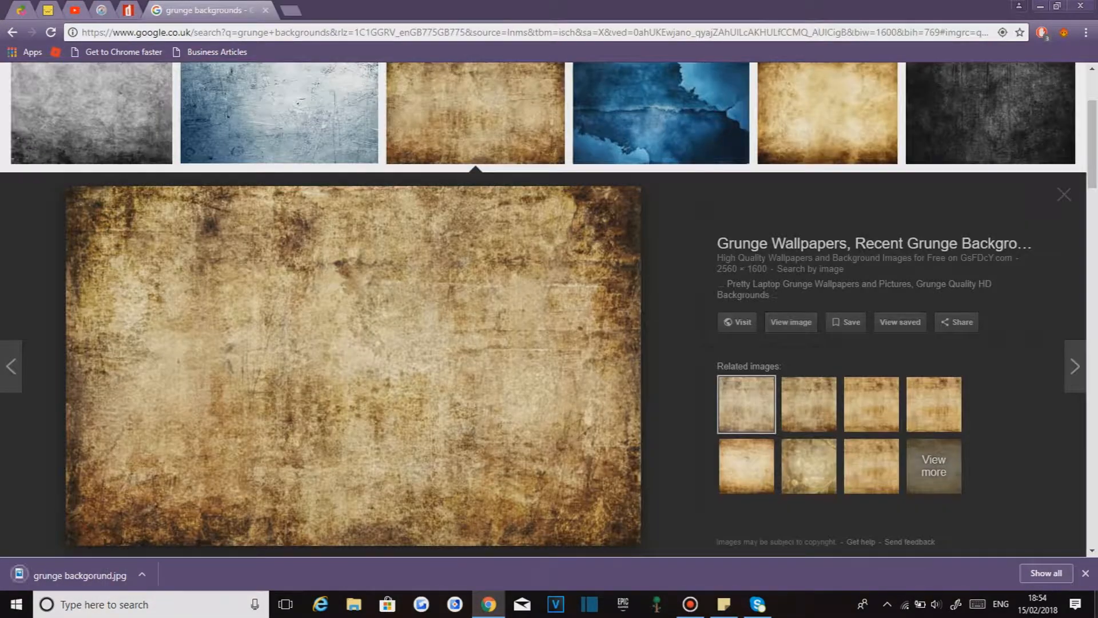
click(1086, 573)
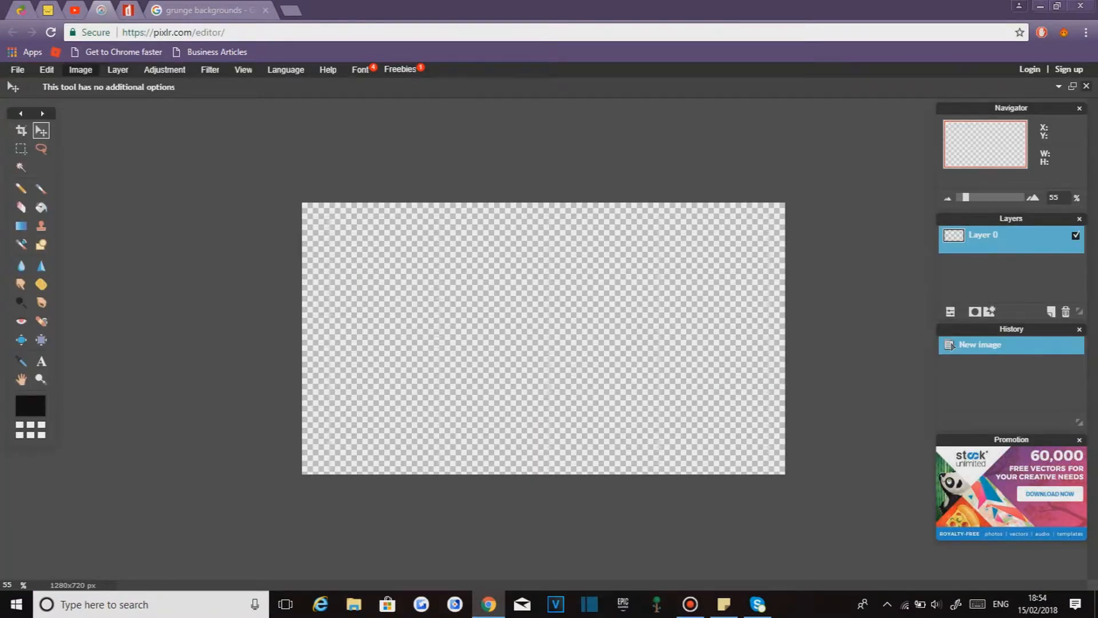
click(18, 69)
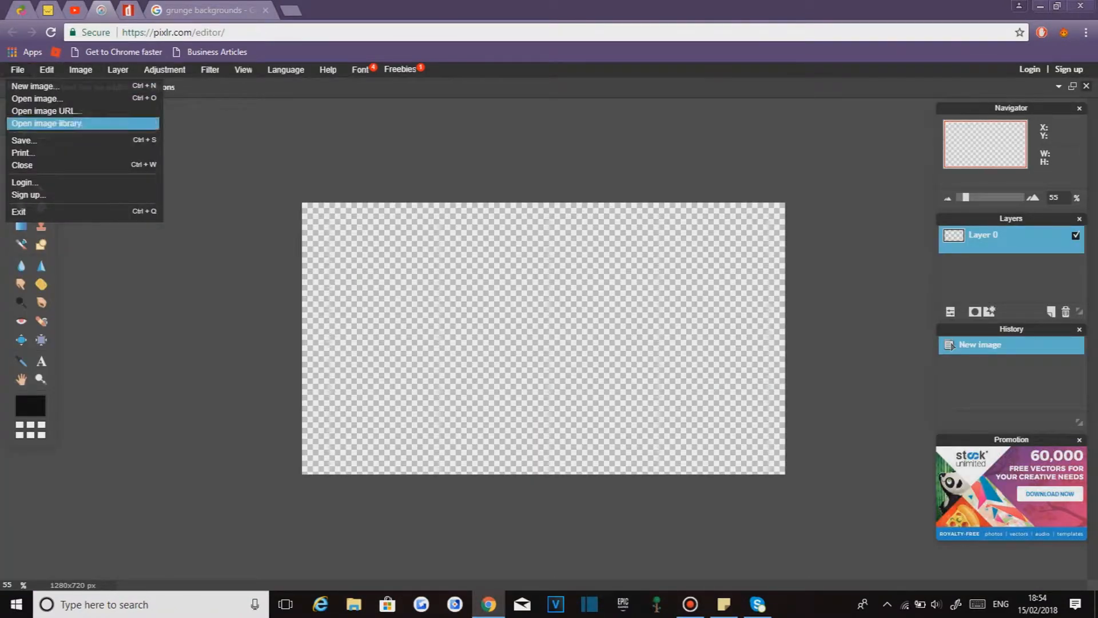
mouse_move(118, 70)
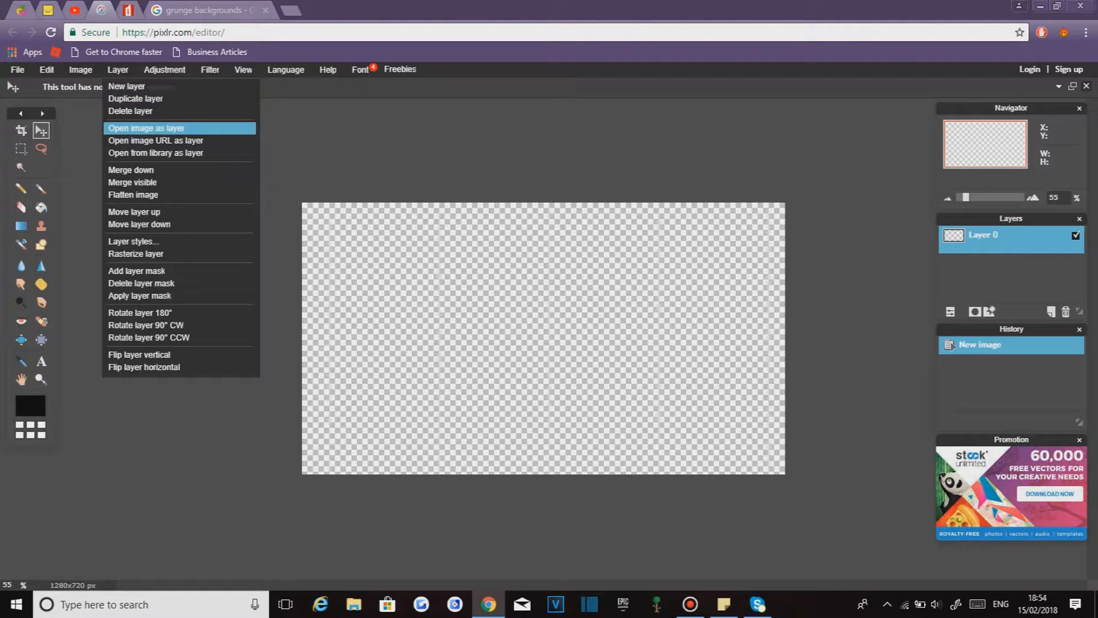
click(132, 126)
scroll(529, 306, down, 6)
drag(730, 351, 730, 358)
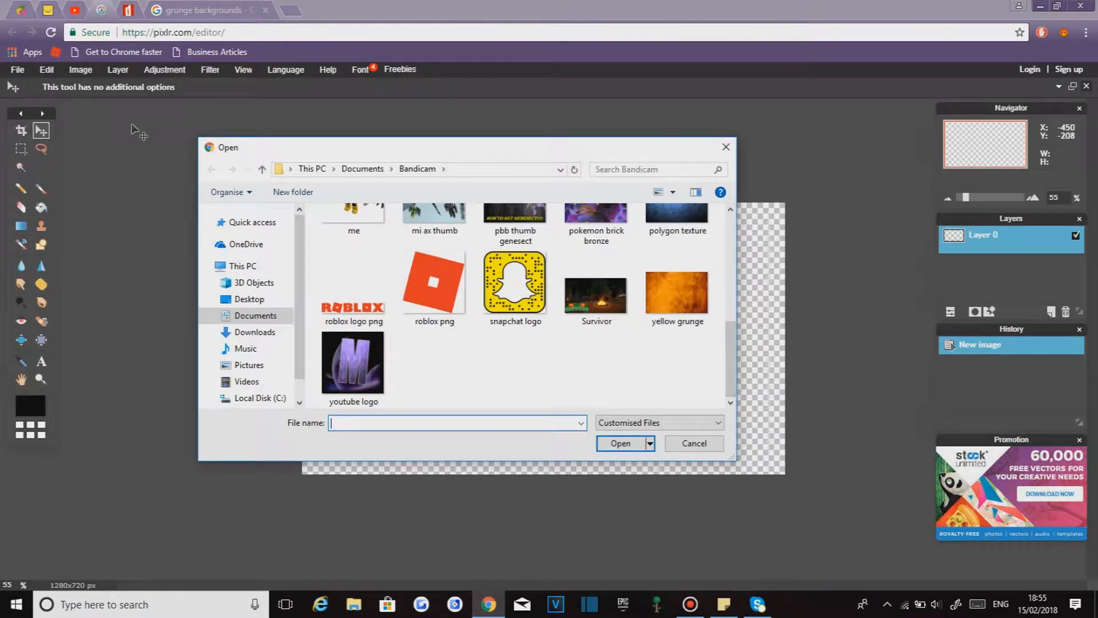
scroll(597, 337, up, 4)
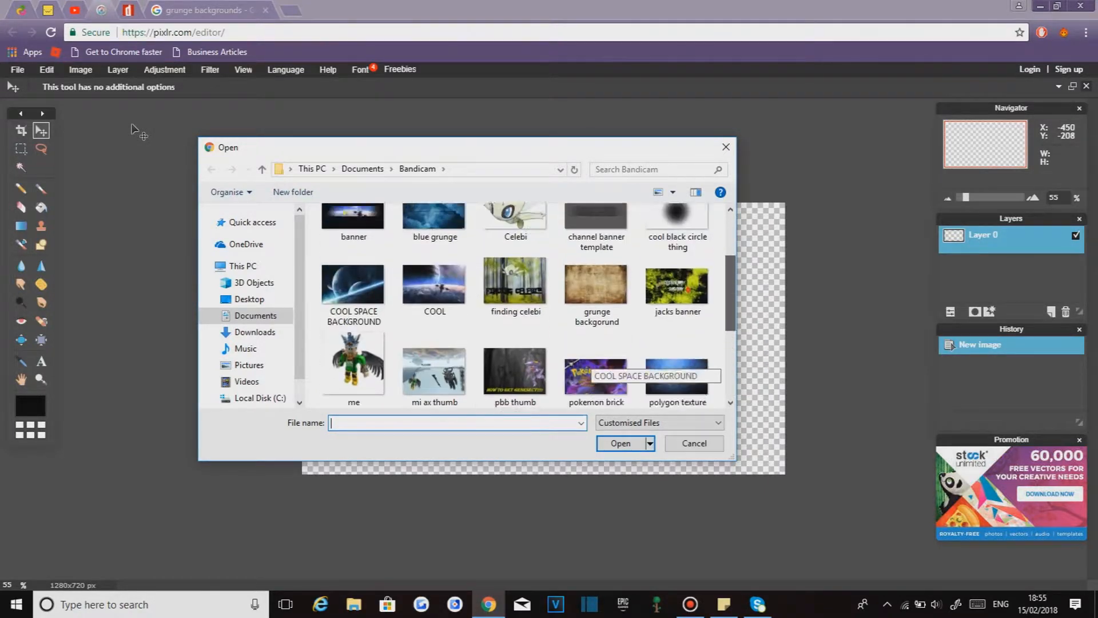
double_click(596, 332)
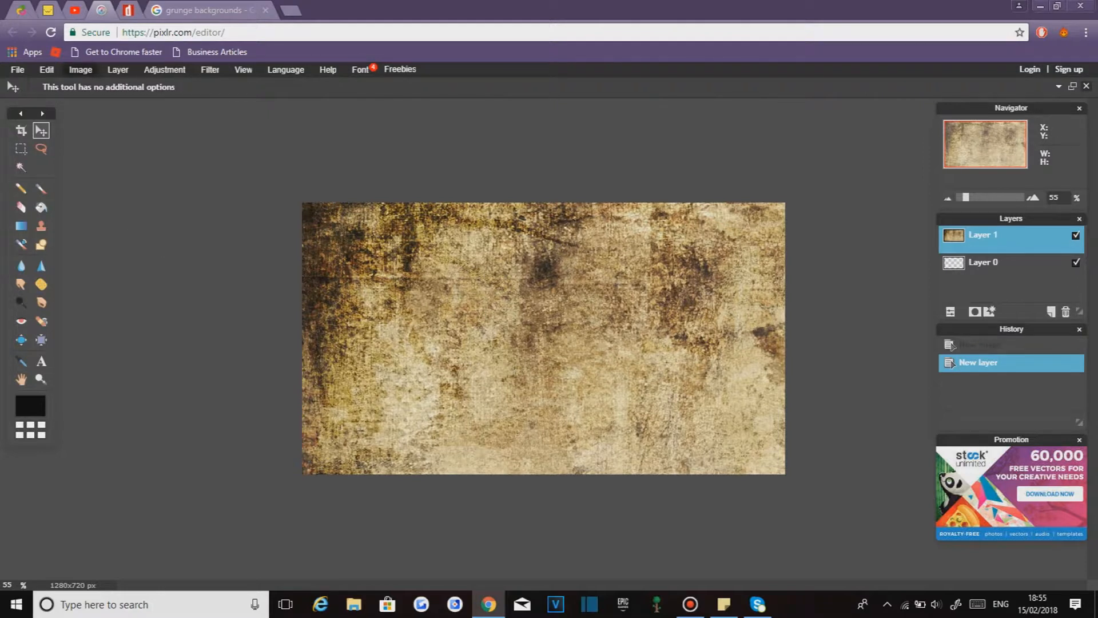
- Free transform the grunge layer, enlarging it beyond the canvas edges, and apply the changes
click(47, 69)
click(69, 169)
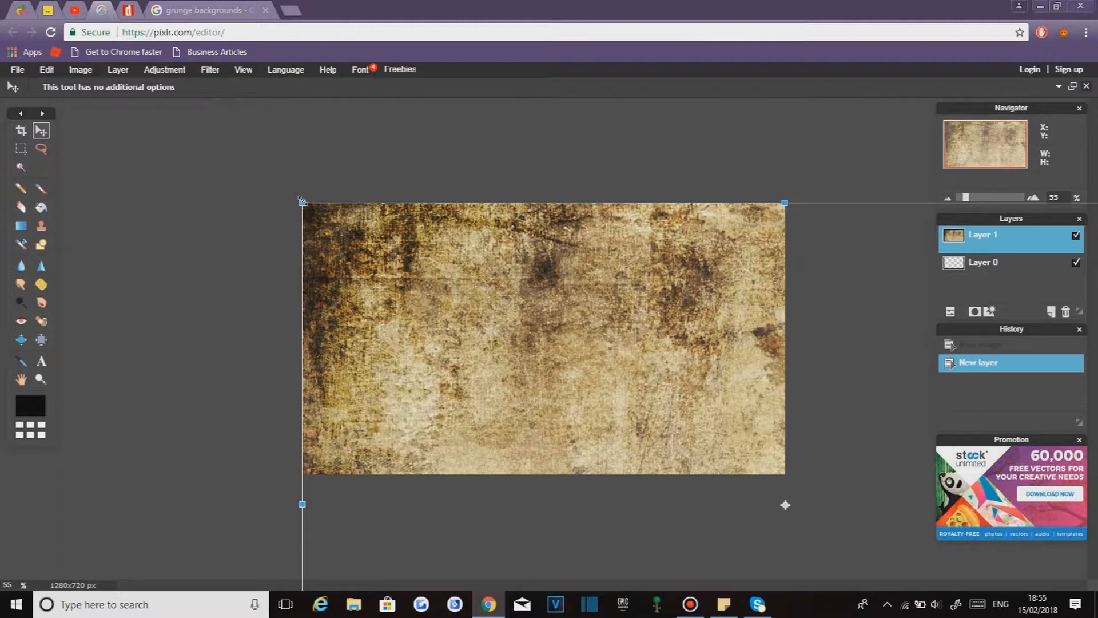
drag(301, 200, 567, 355)
drag(639, 394, 473, 297)
drag(400, 259, 350, 228)
click(338, 226)
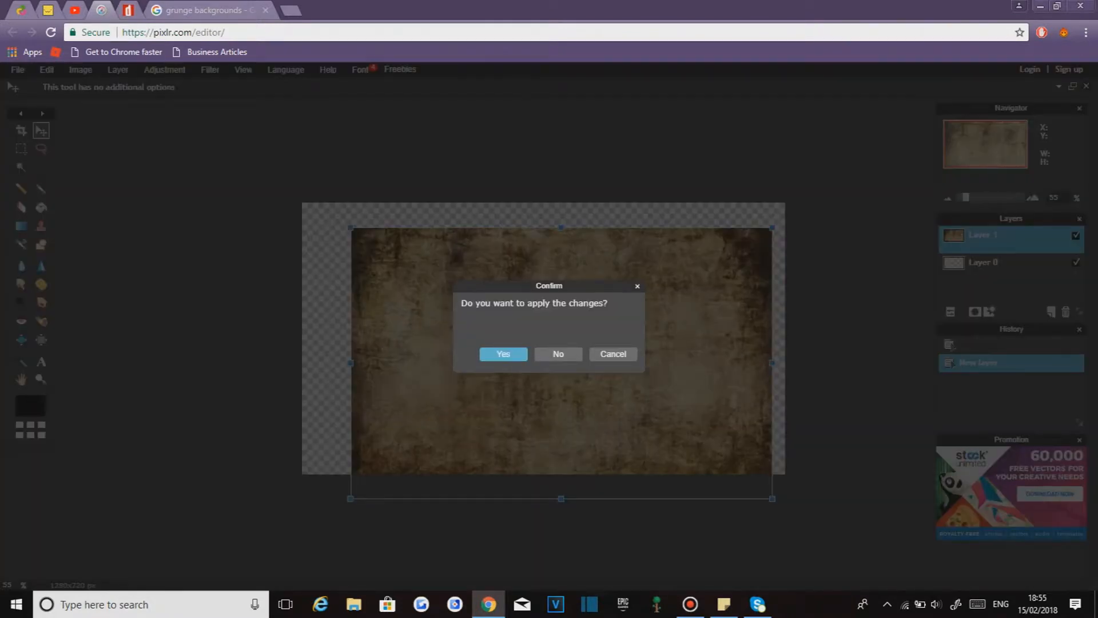
click(638, 287)
drag(342, 224, 270, 187)
drag(494, 295, 465, 279)
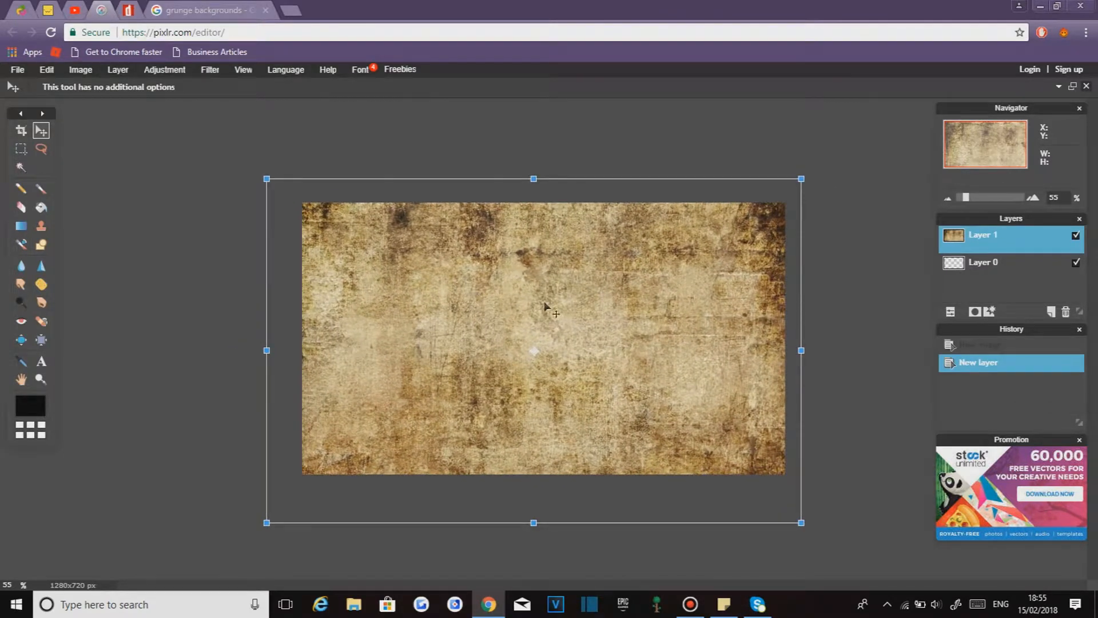
click(849, 212)
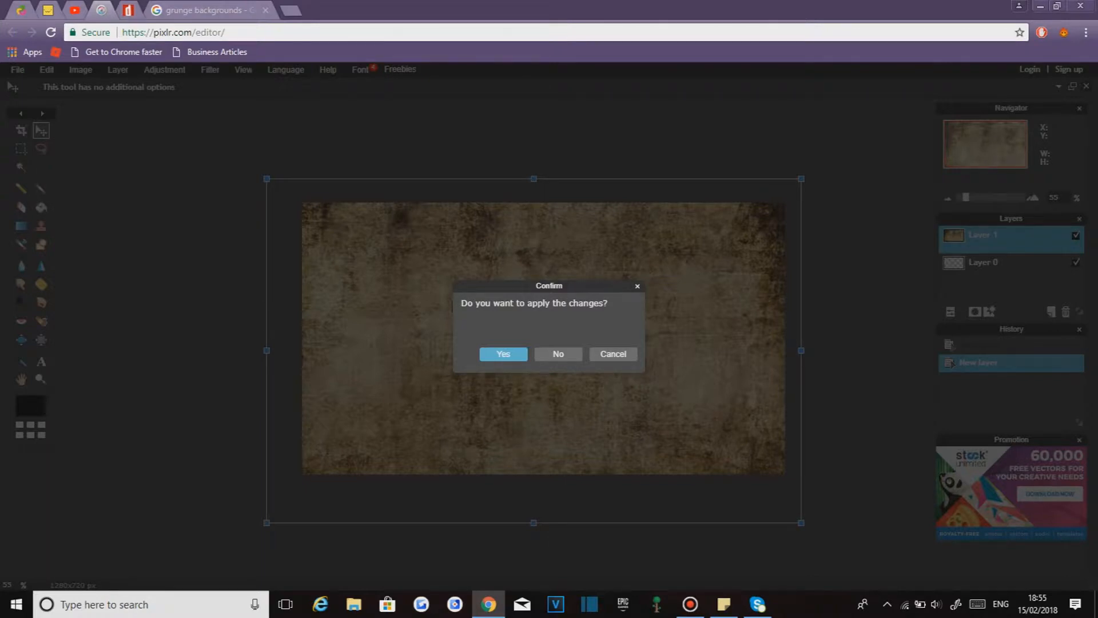
click(503, 353)
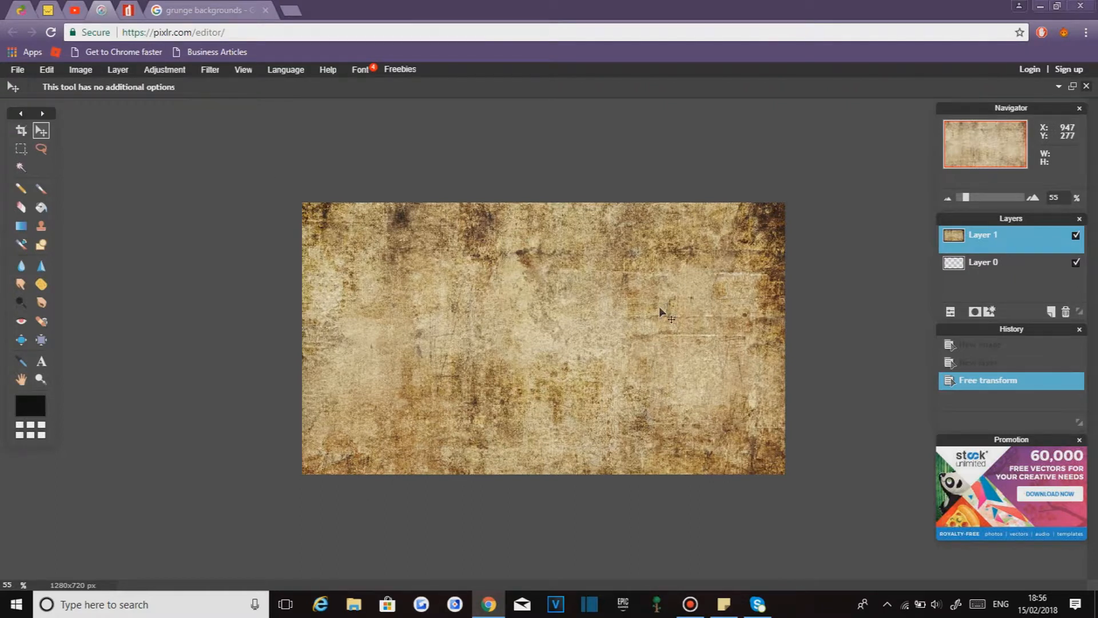
- Shift the grunge layer, then free transform it again so it covers the whole canvas and apply
drag(557, 358, 456, 280)
click(47, 69)
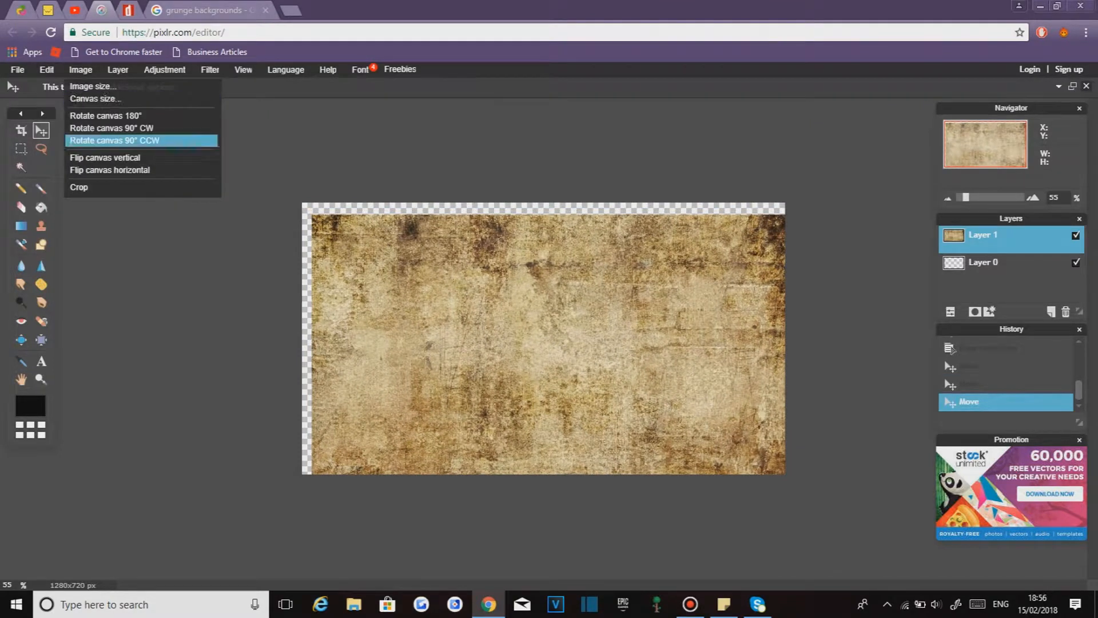
click(68, 170)
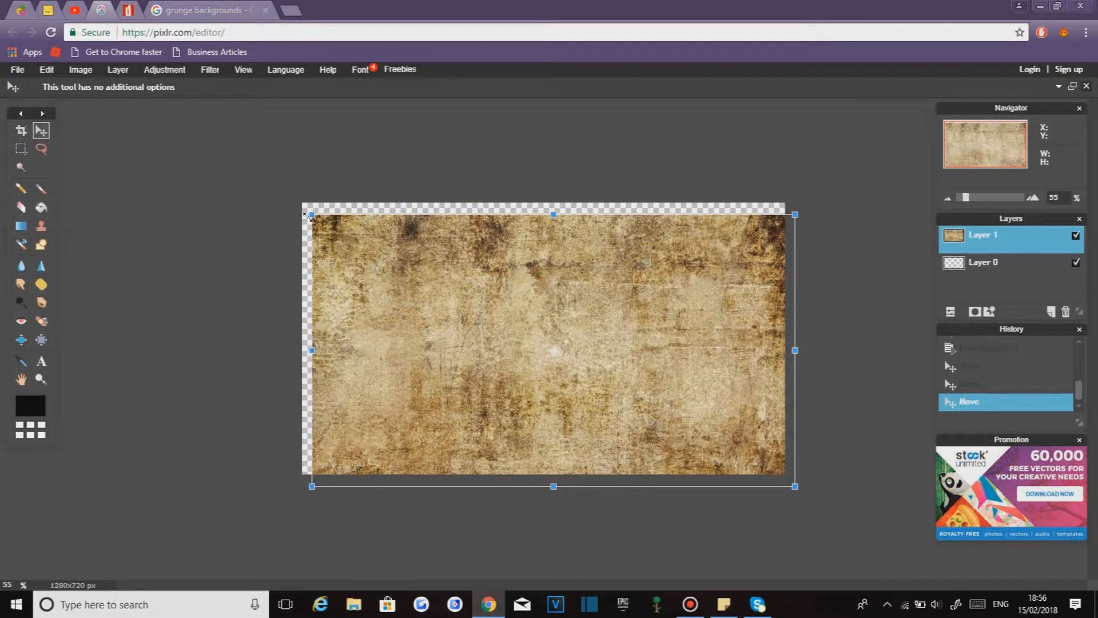
drag(311, 213, 264, 186)
mouse_move(411, 281)
mouse_down()
mouse_move(405, 259)
mouse_move(404, 272)
mouse_up()
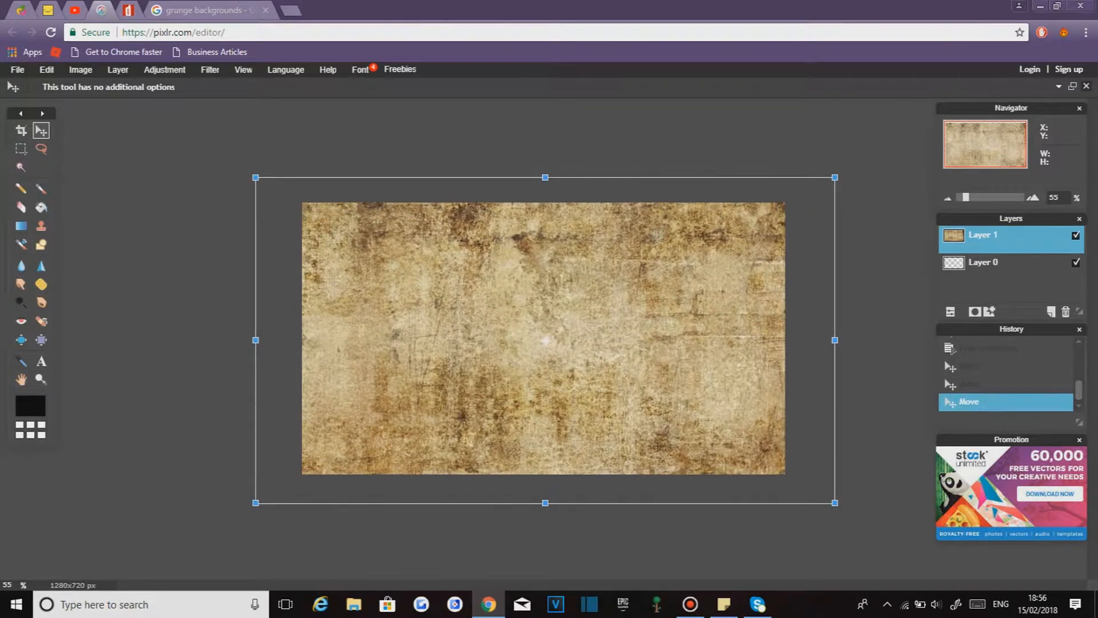
click(220, 285)
key(Return)
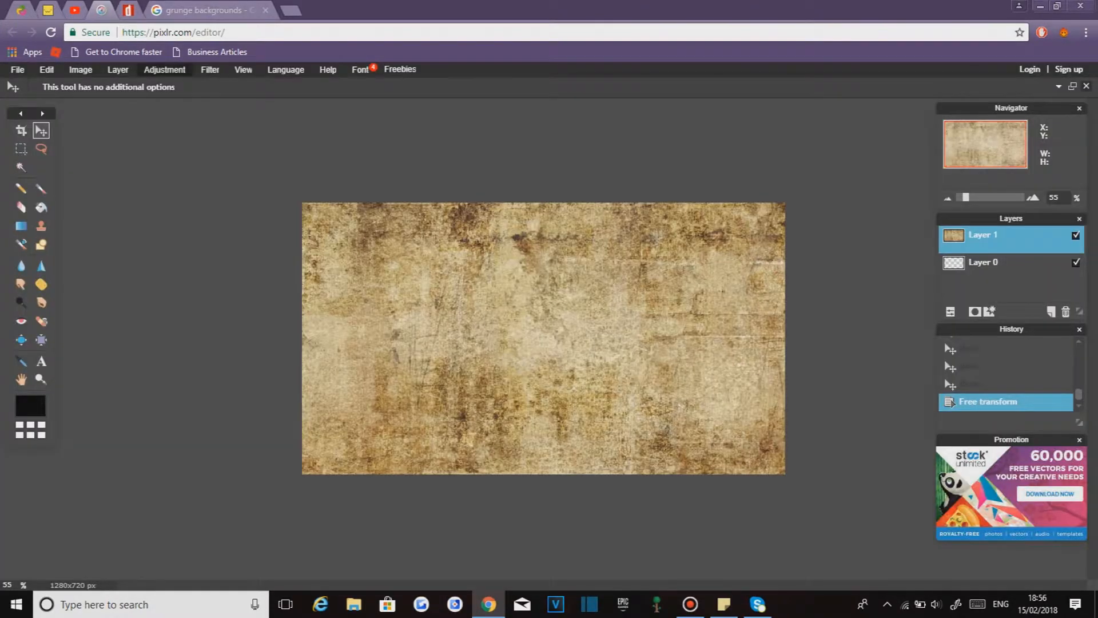
- Colorize the grunge layer with Hue & Saturation set to hue 43, saturation 10 and lightness -15
click(164, 69)
click(177, 98)
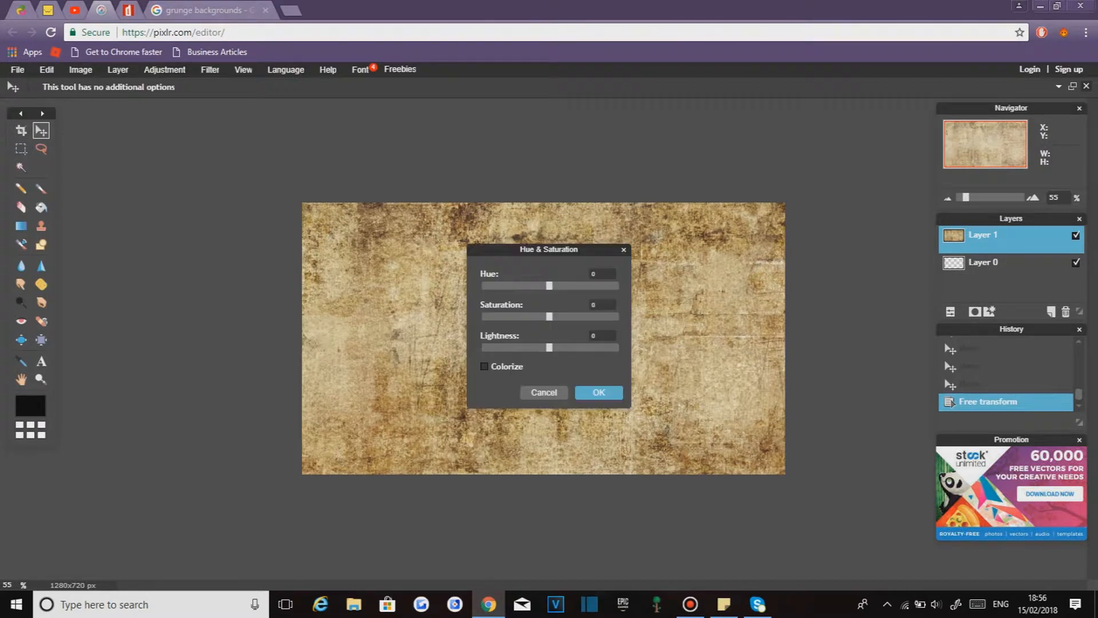
click(484, 366)
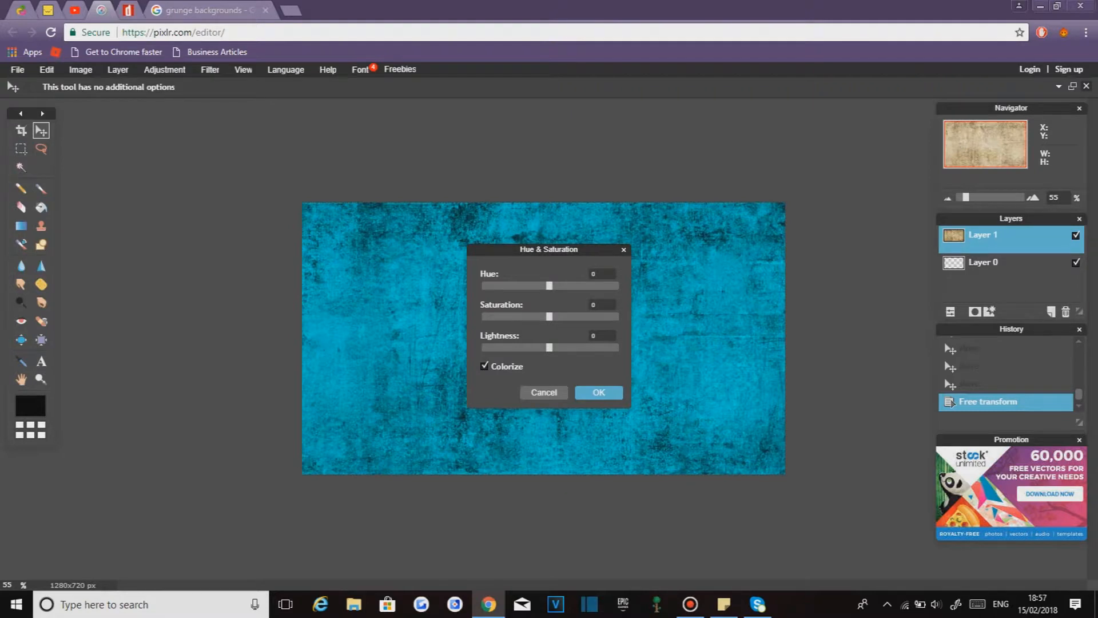
drag(549, 285, 539, 347)
click(485, 366)
click(485, 366)
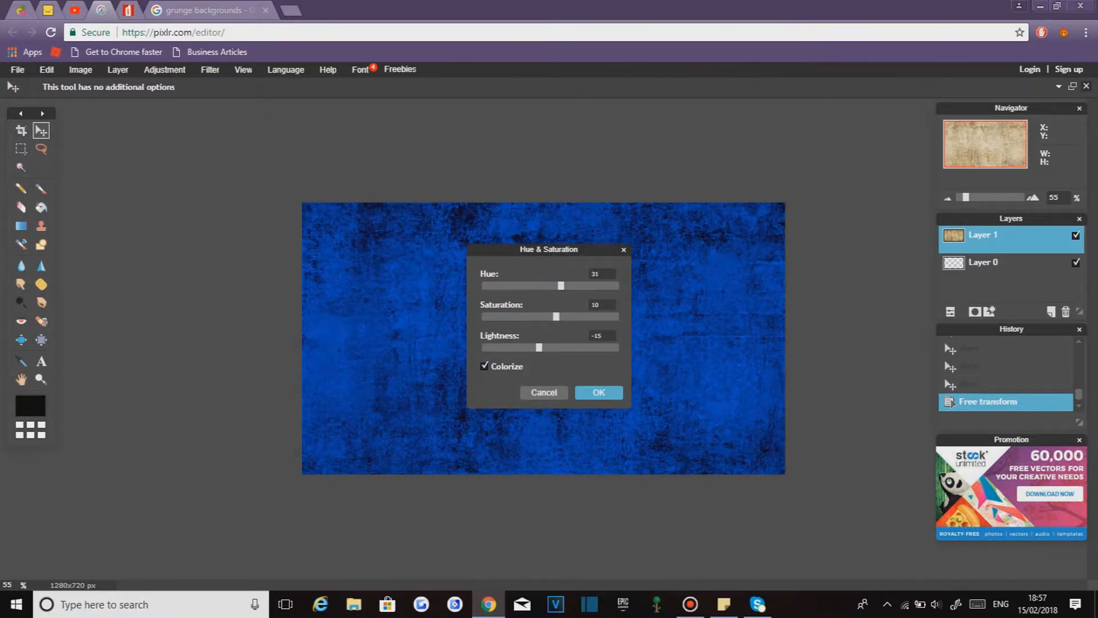
drag(561, 286, 566, 286)
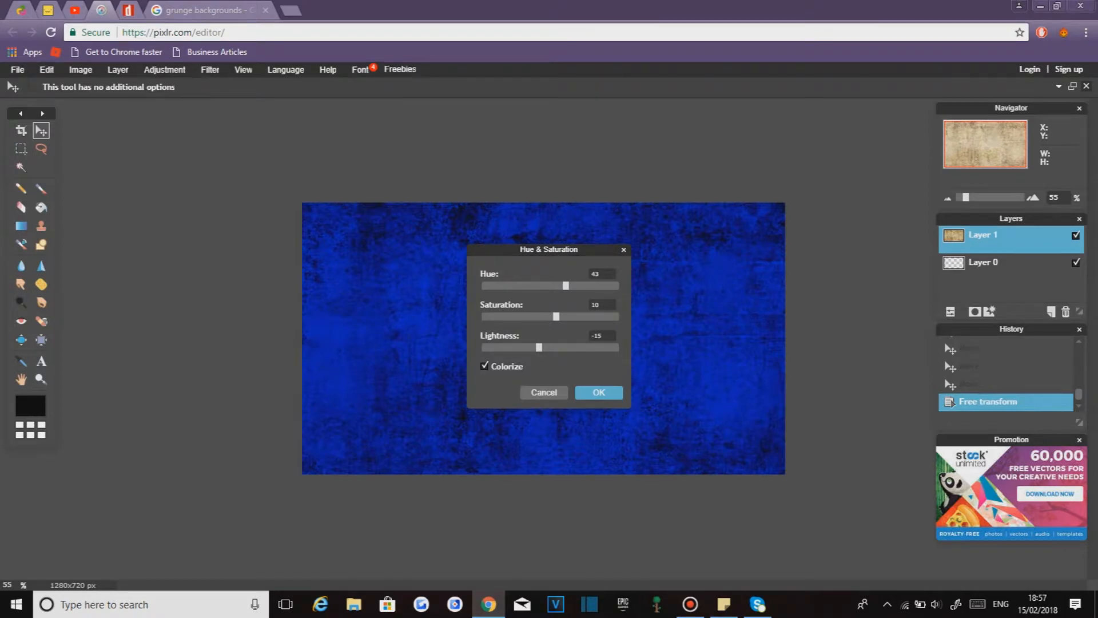
click(597, 392)
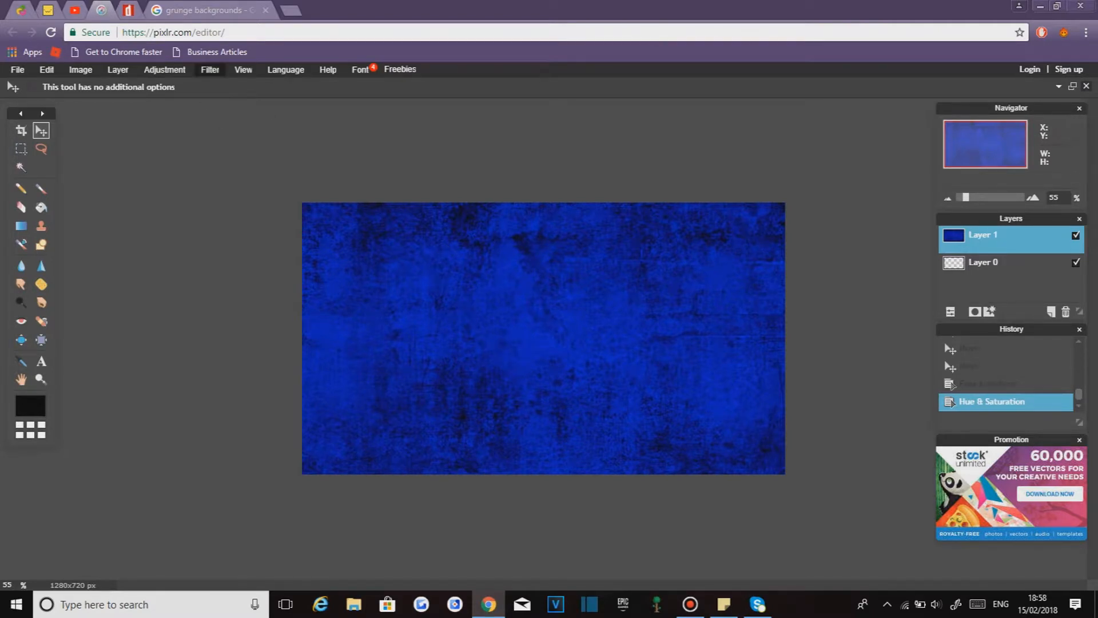
- Apply a Gaussian blur to the colorized grunge layer
click(210, 70)
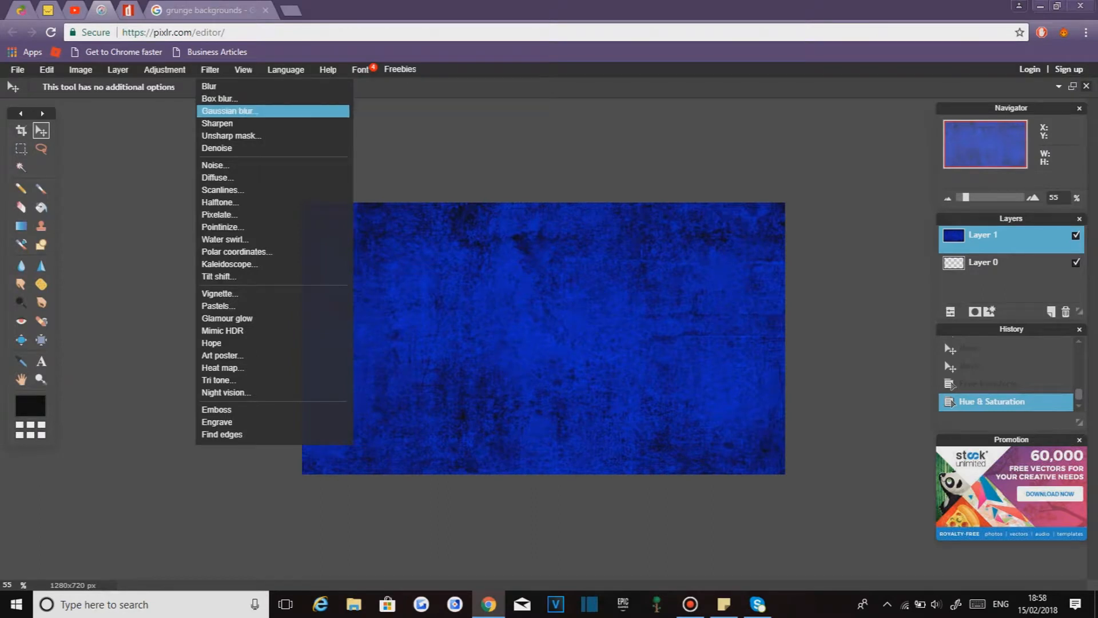
click(229, 110)
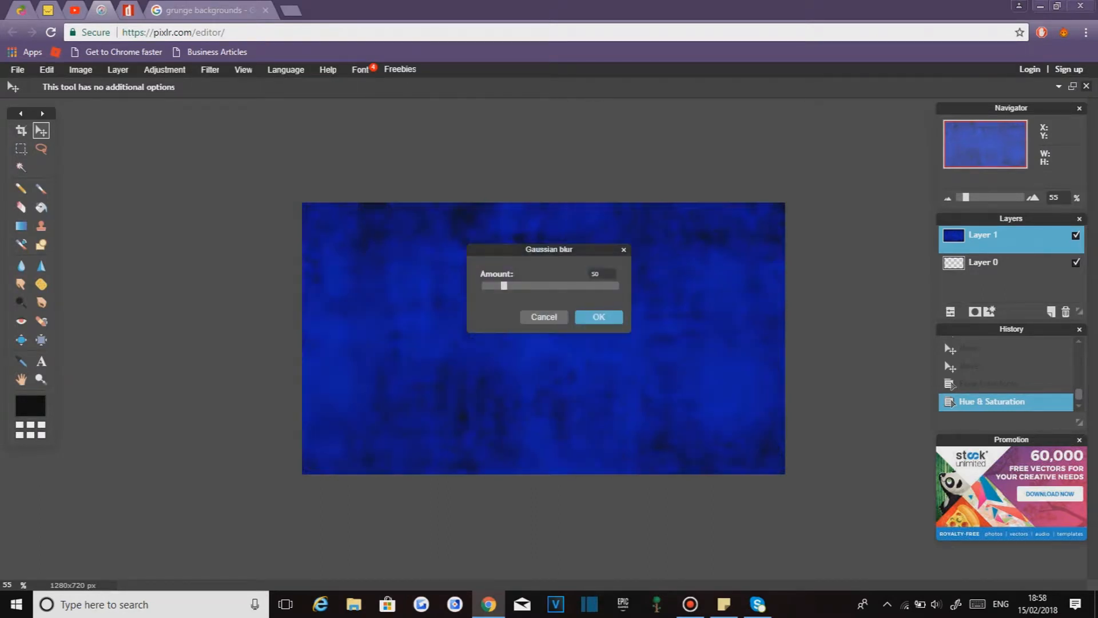
mouse_move(504, 286)
mouse_down()
mouse_move(617, 286)
mouse_move(492, 285)
mouse_up()
drag(491, 285, 494, 285)
click(579, 314)
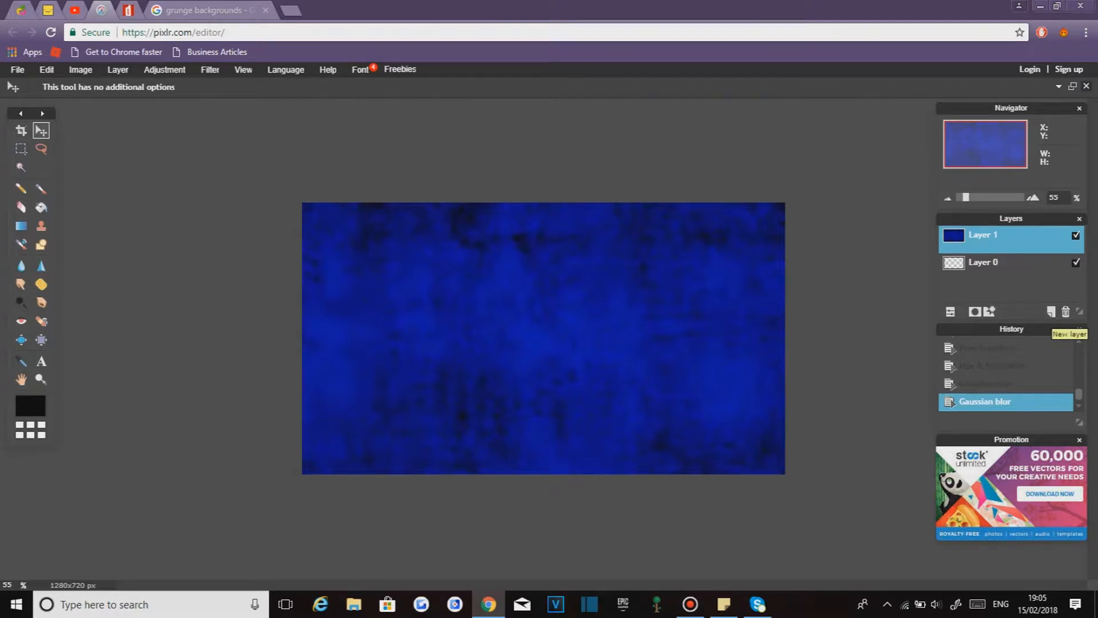
- Add a new layer and draw black filled rectangles along all four canvas edges to form a frame
click(1051, 312)
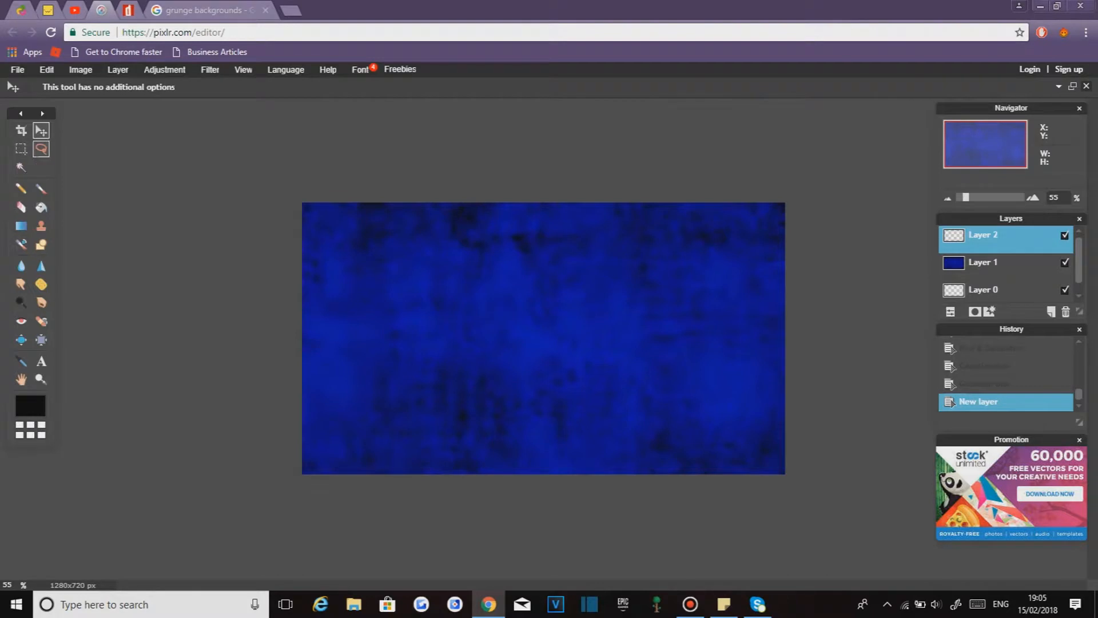
click(41, 244)
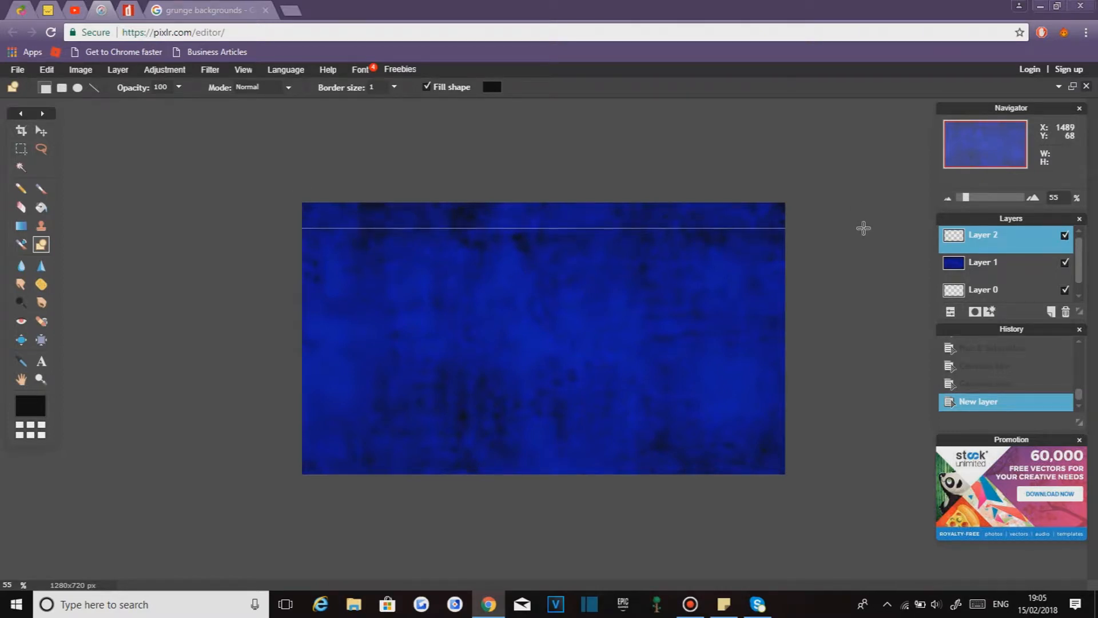
drag(863, 228, 864, 228)
drag(803, 177, 756, 546)
drag(853, 467, 509, 492)
drag(810, 513, 154, 447)
drag(181, 105, 327, 539)
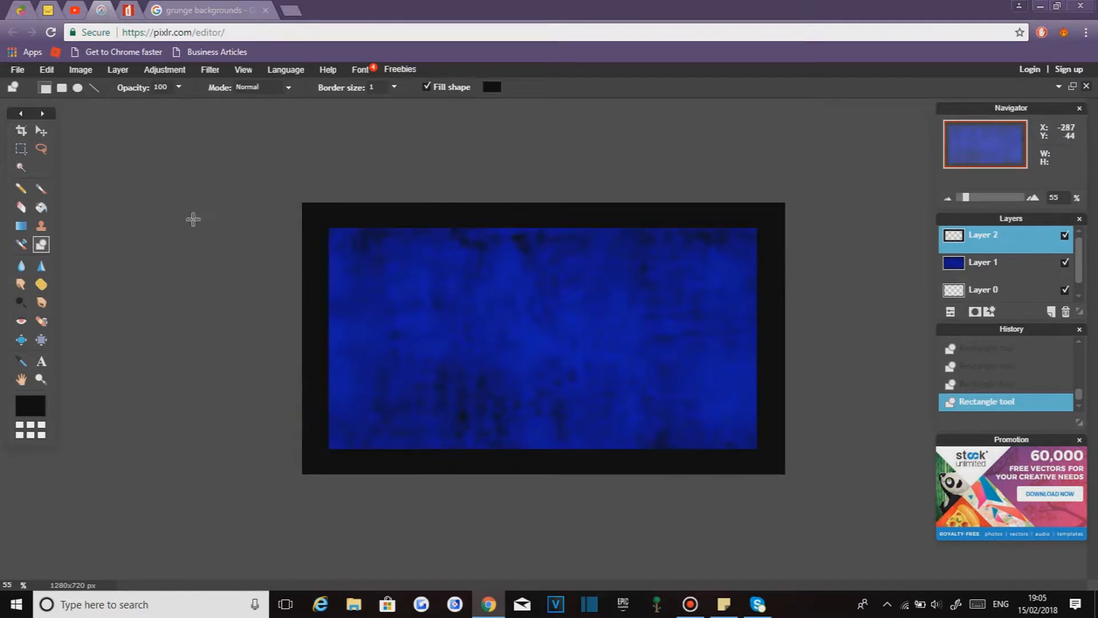
- Apply a stronger Gaussian blur to the black frame layer to soften it into a vignette
click(41, 131)
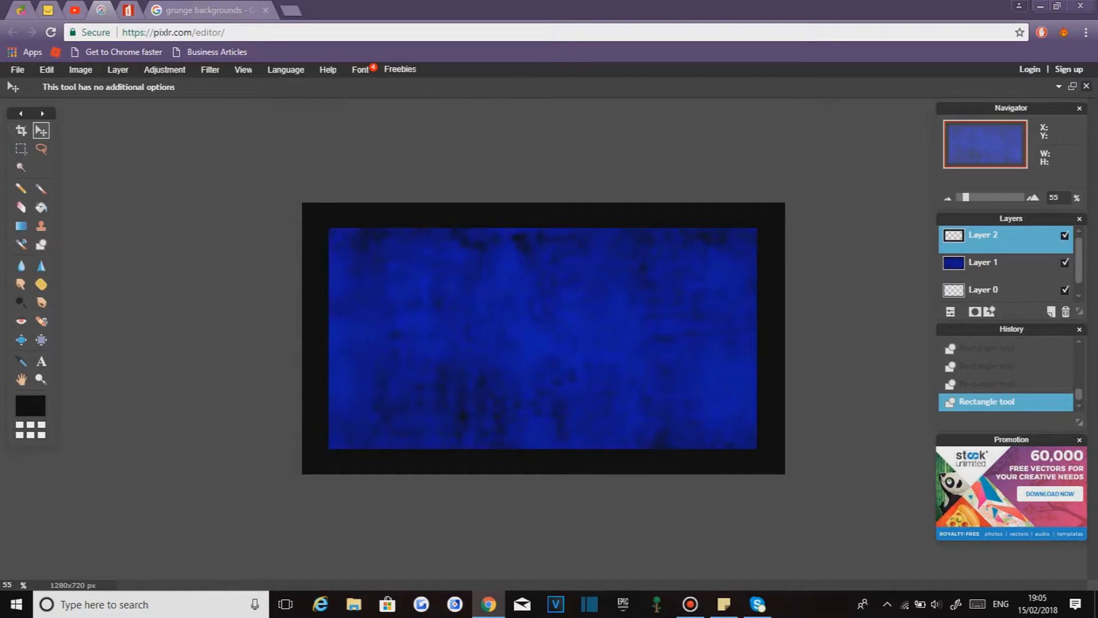
click(165, 70)
mouse_move(210, 70)
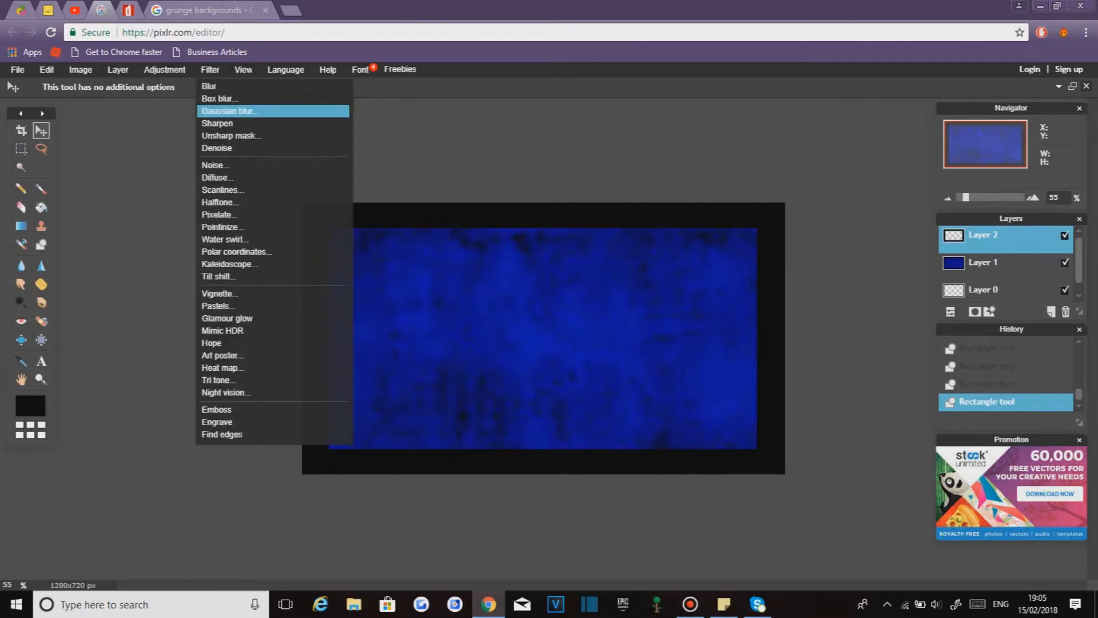
click(229, 110)
drag(504, 285, 618, 285)
click(598, 316)
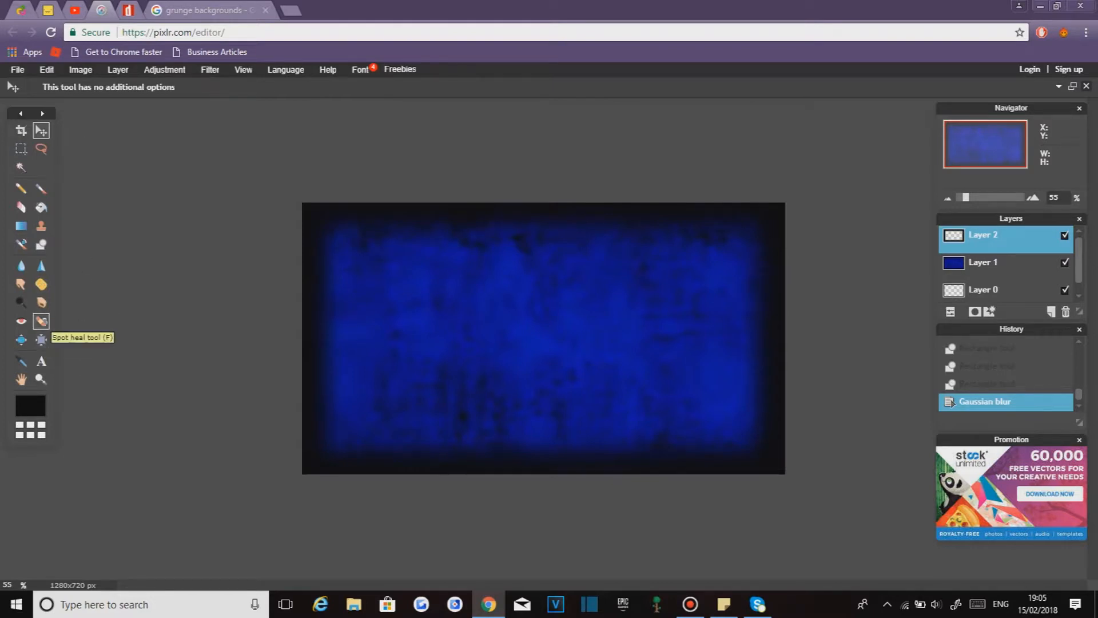
- Add a text layer reading "HOW TO MAKE" and set its font to Aldo the Apache
click(41, 360)
click(522, 303)
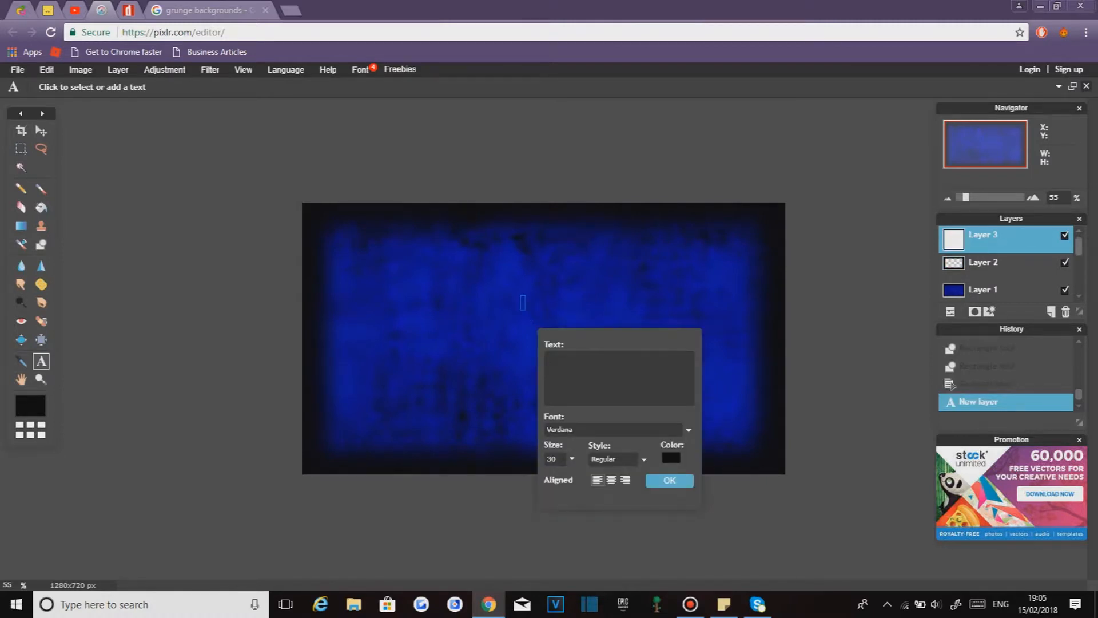
text(HOW TO)
text( CREATE)
key(BackSpace)
key(BackSpace)
key(BackSpace)
key(BackSpace)
key(BackSpace)
key(BackSpace)
text(MAKE)
click(688, 429)
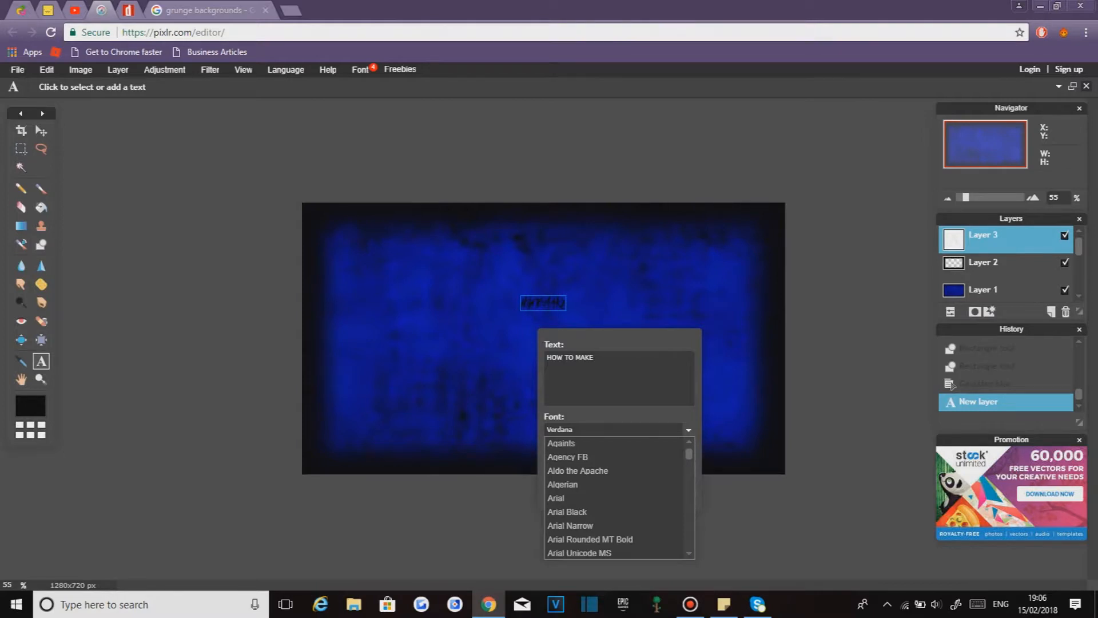
click(577, 471)
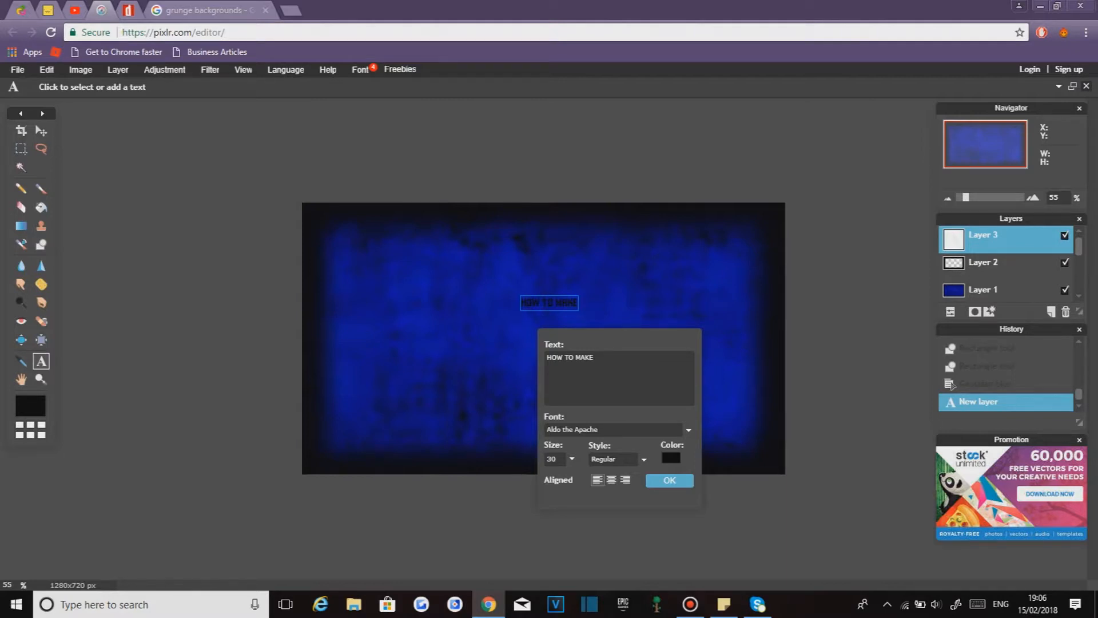
- Switch to the dafont page, download the Aldo the Apache font and move the archive to the desktop
click(689, 429)
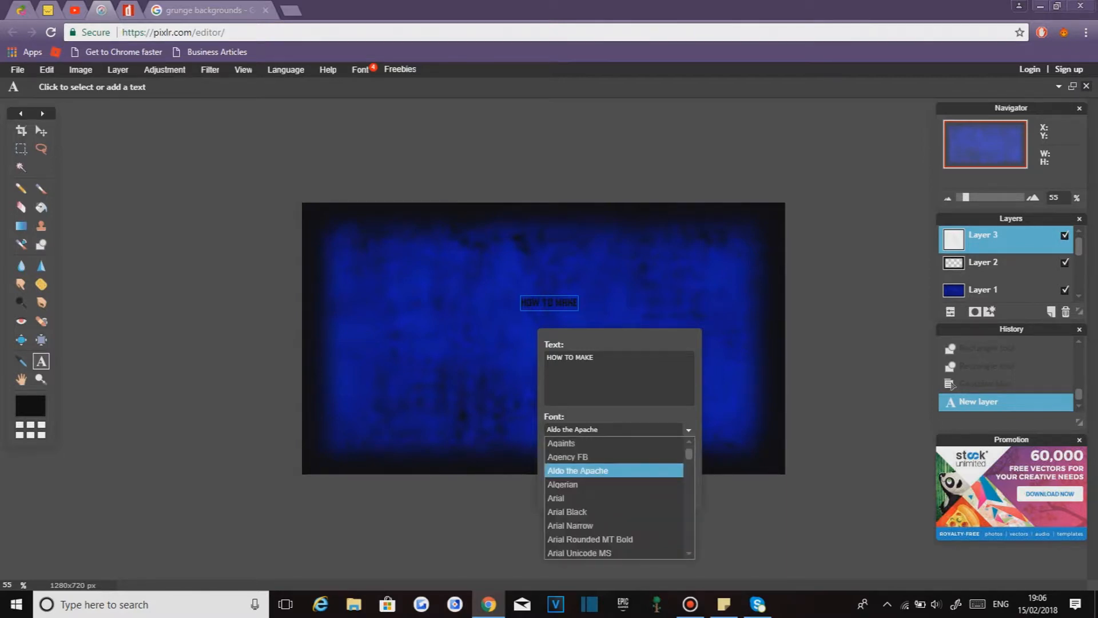
click(688, 429)
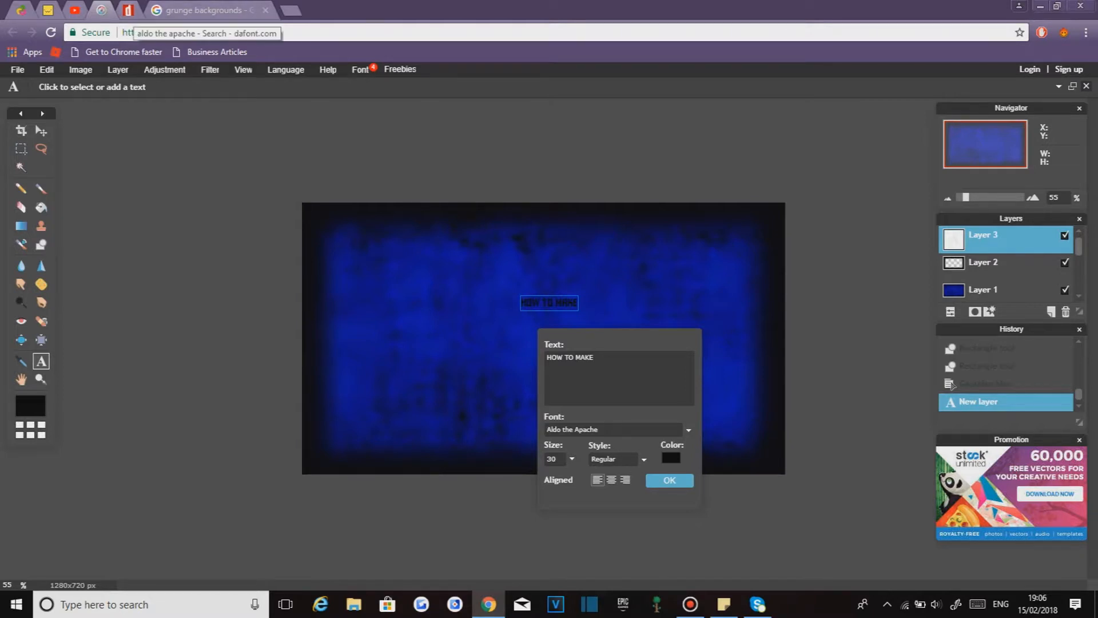
click(130, 11)
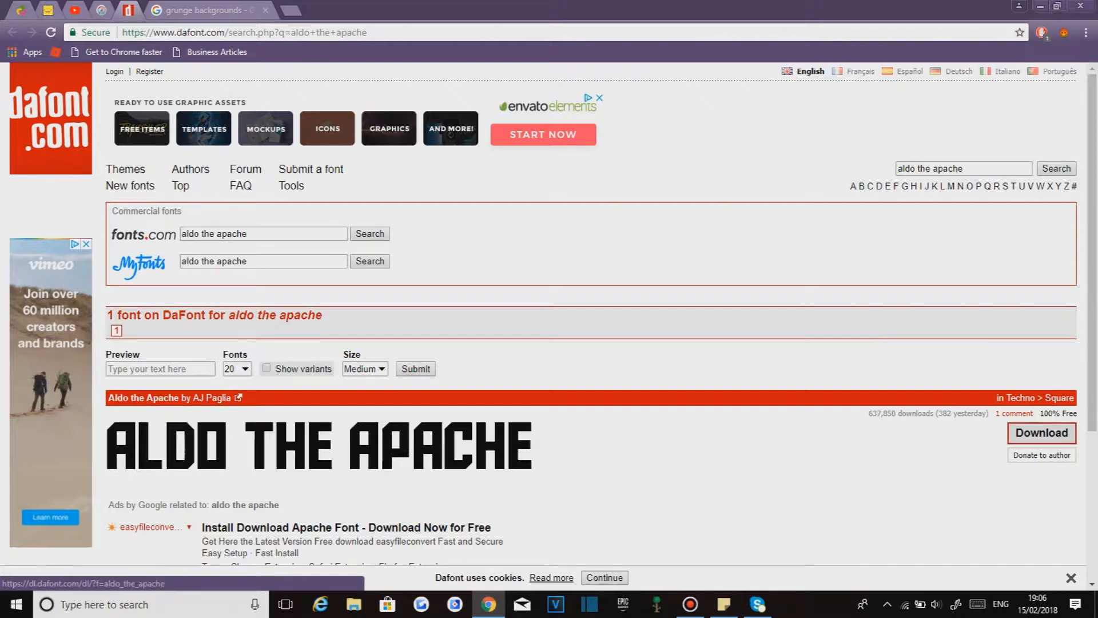
click(1044, 441)
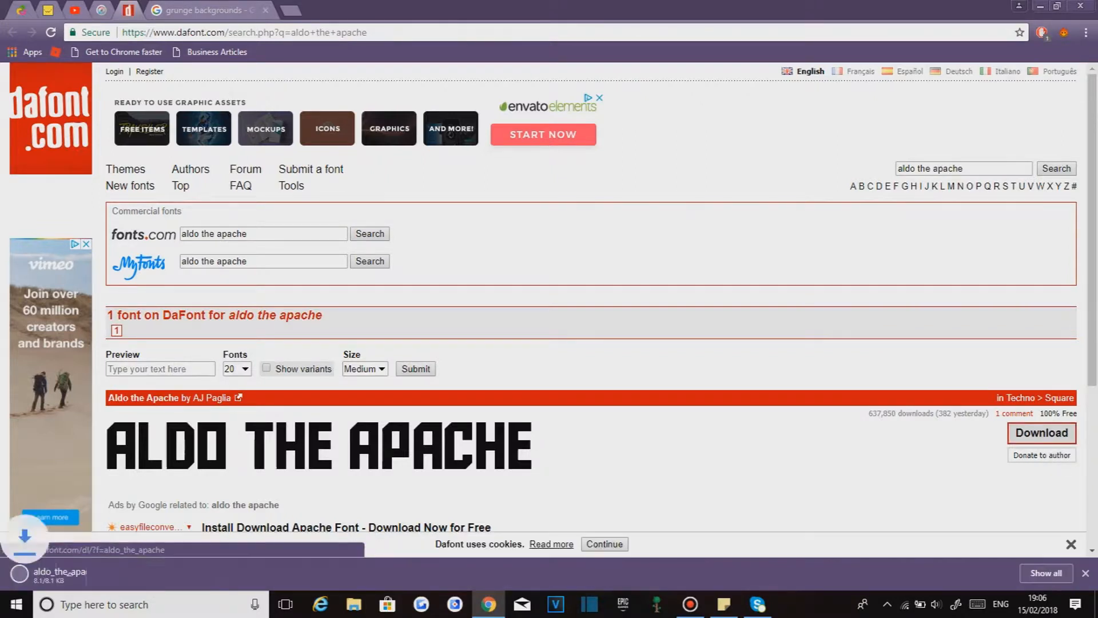
drag(79, 576, 709, 183)
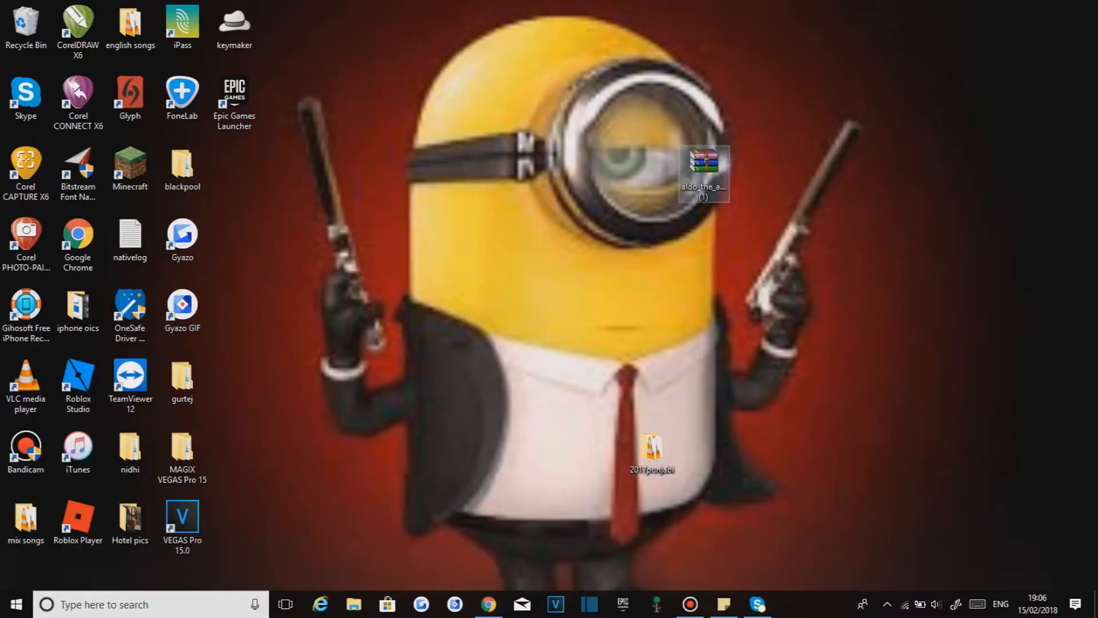
- Extract the font archive on the desktop, open the font file preview and close it
right_click(715, 174)
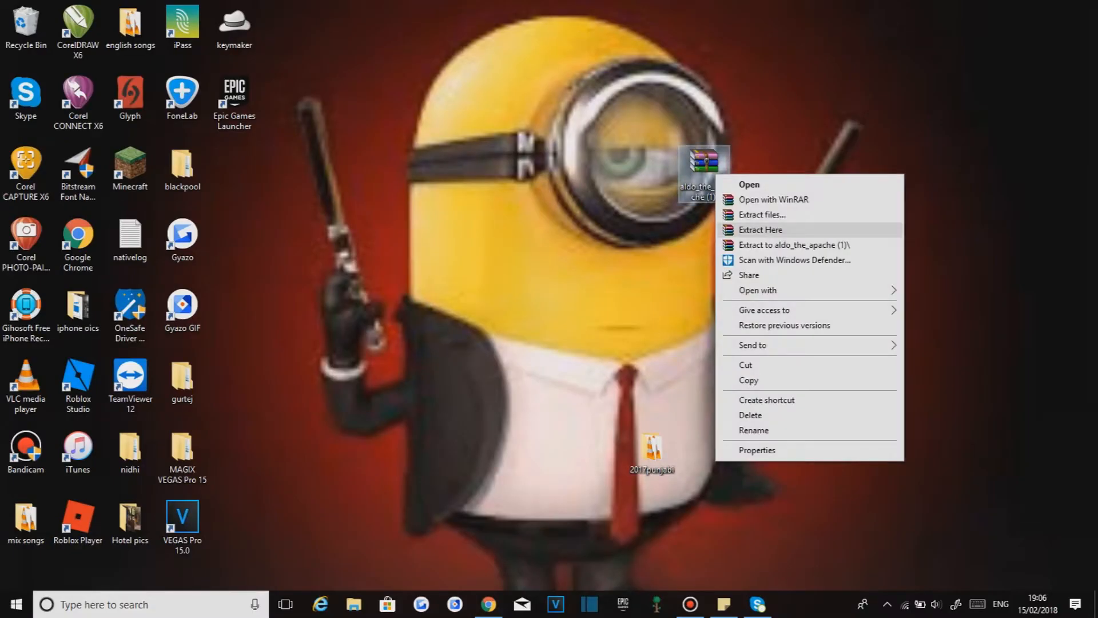
click(761, 229)
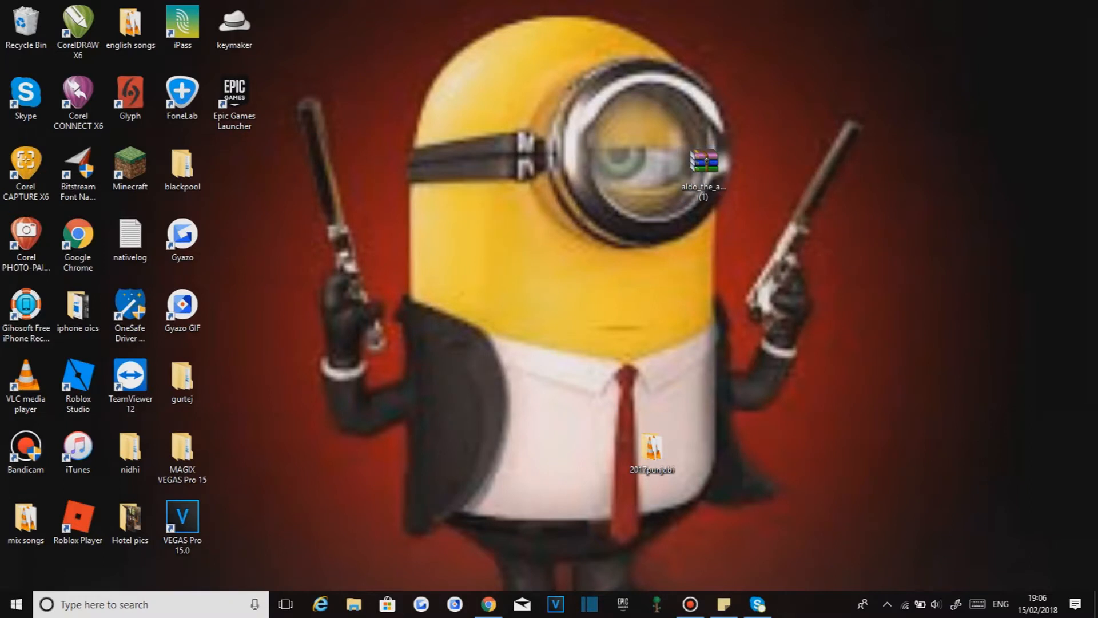
double_click(235, 166)
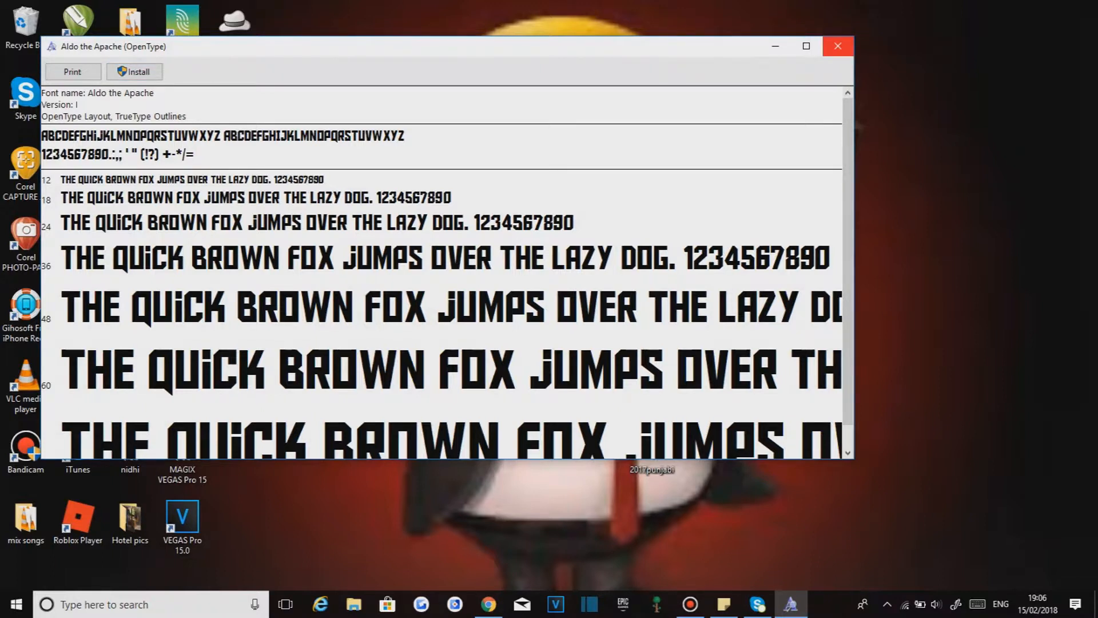
click(838, 46)
- Return to the Pixlr editor tab and close the download bar
click(488, 604)
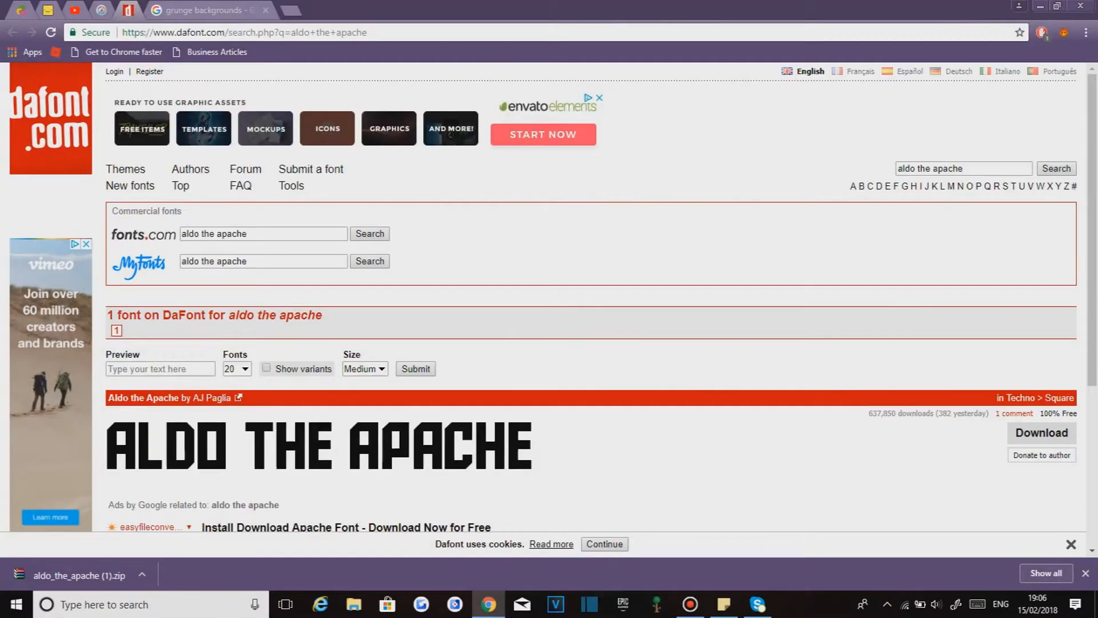
click(102, 11)
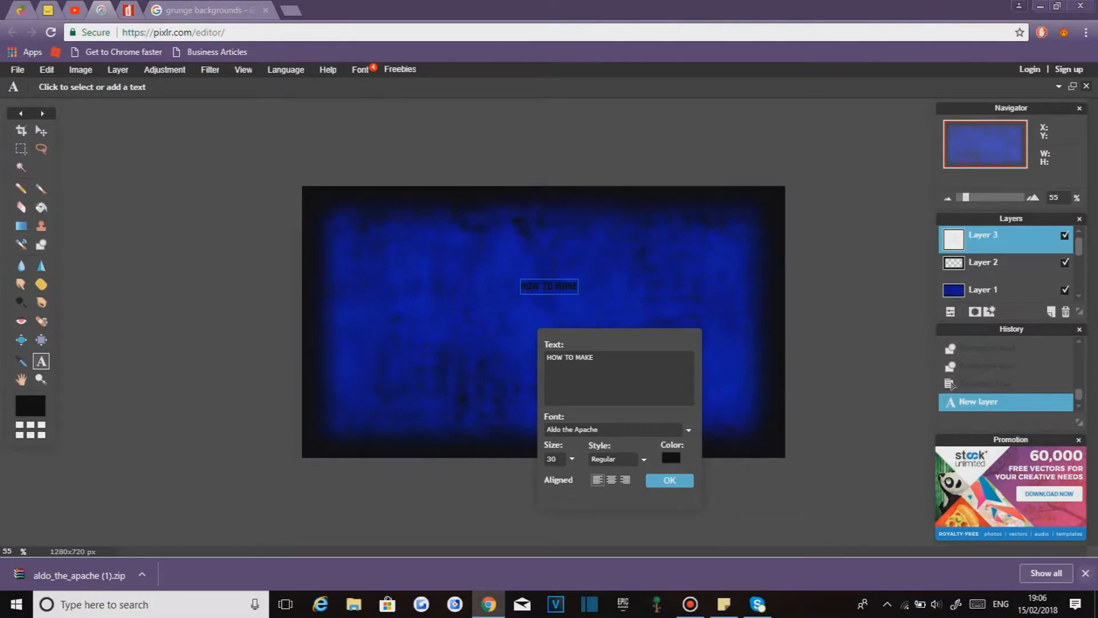
click(1085, 572)
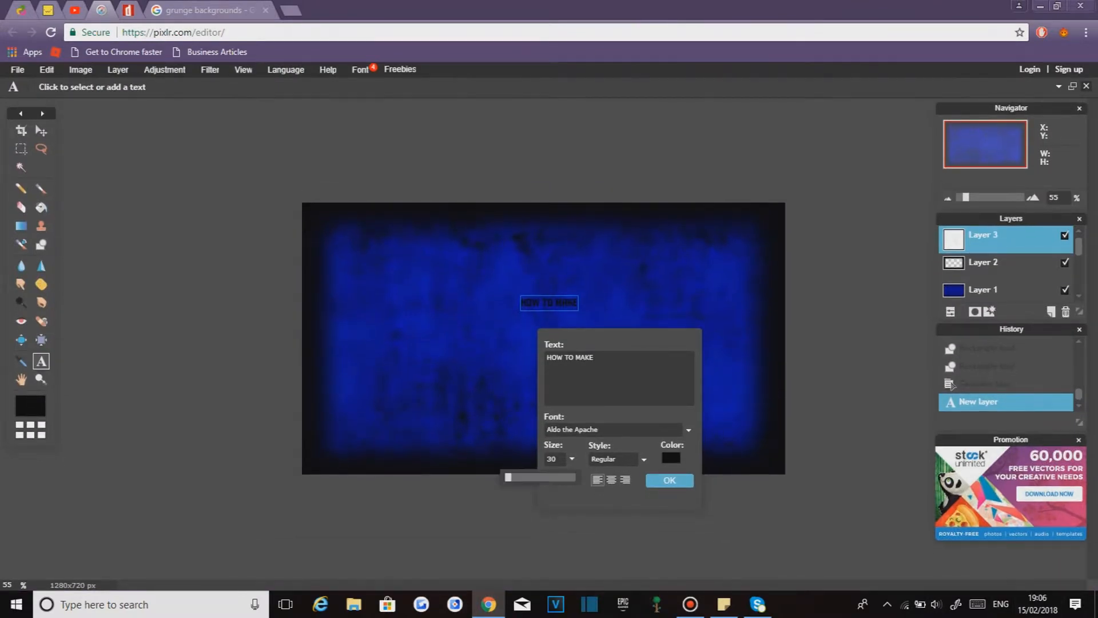
- Set the text size to 134 and its colour to white
drag(508, 477, 515, 477)
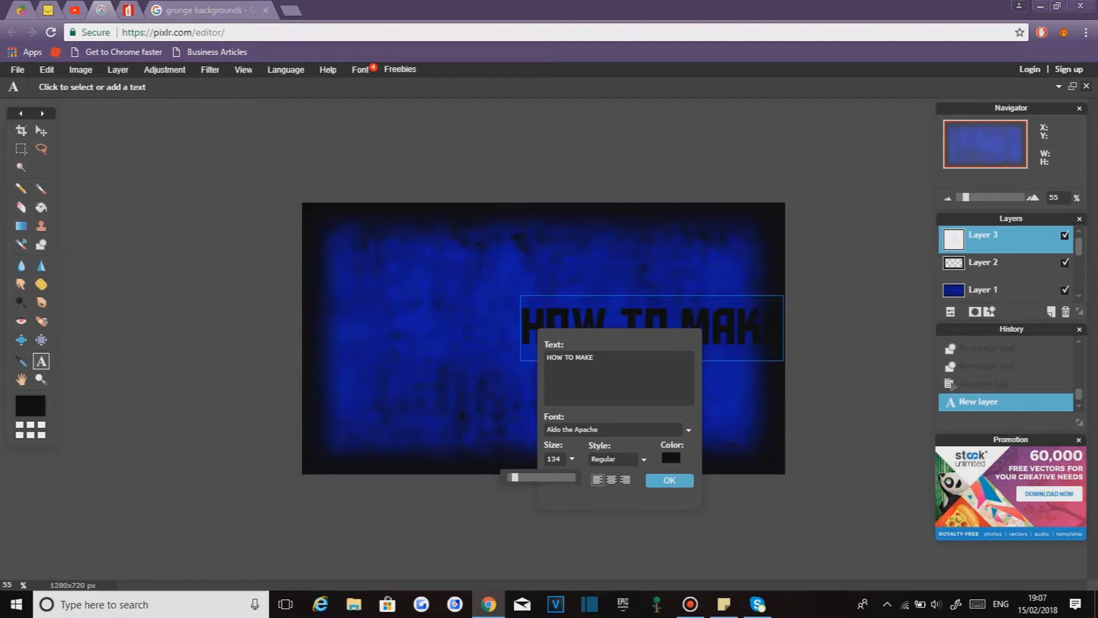
click(671, 459)
drag(475, 230, 465, 220)
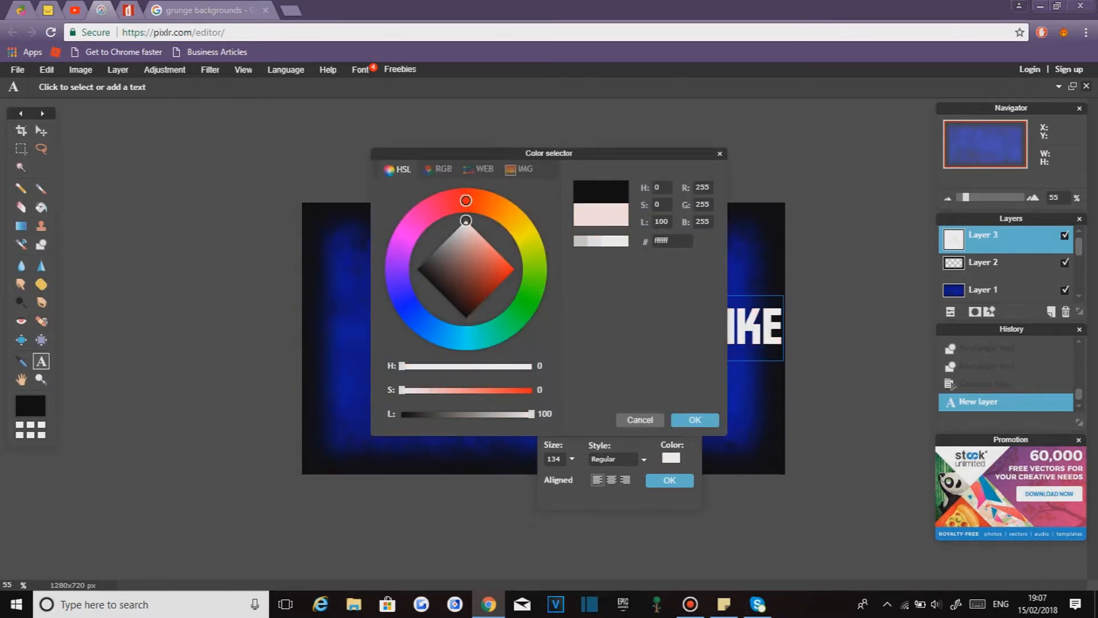
key(Return)
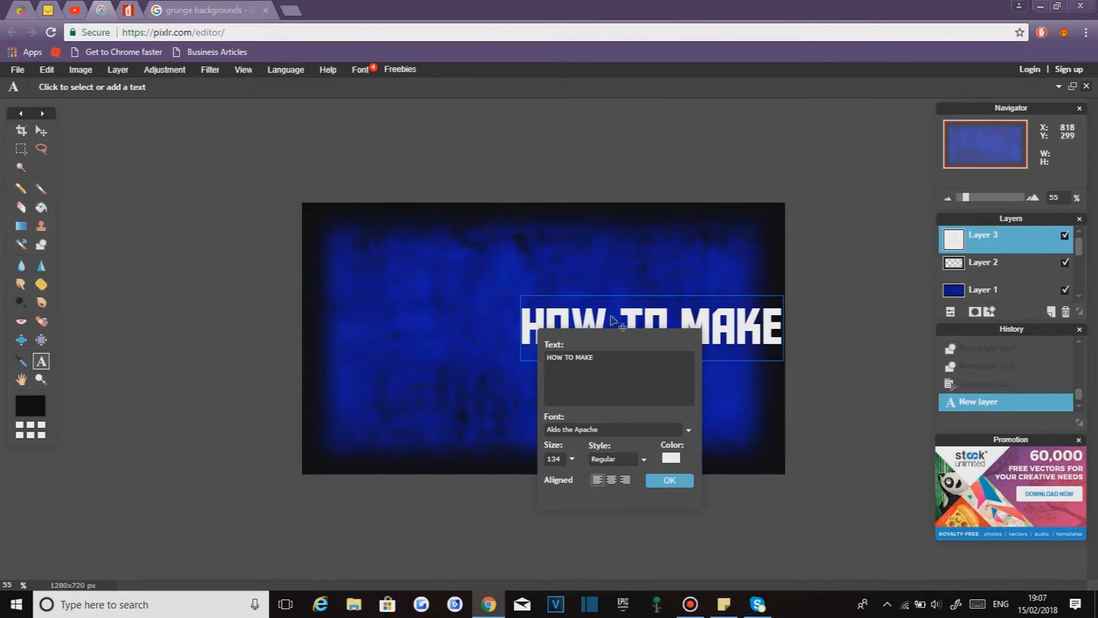
- Set the text style to Bold and confirm the text
click(615, 459)
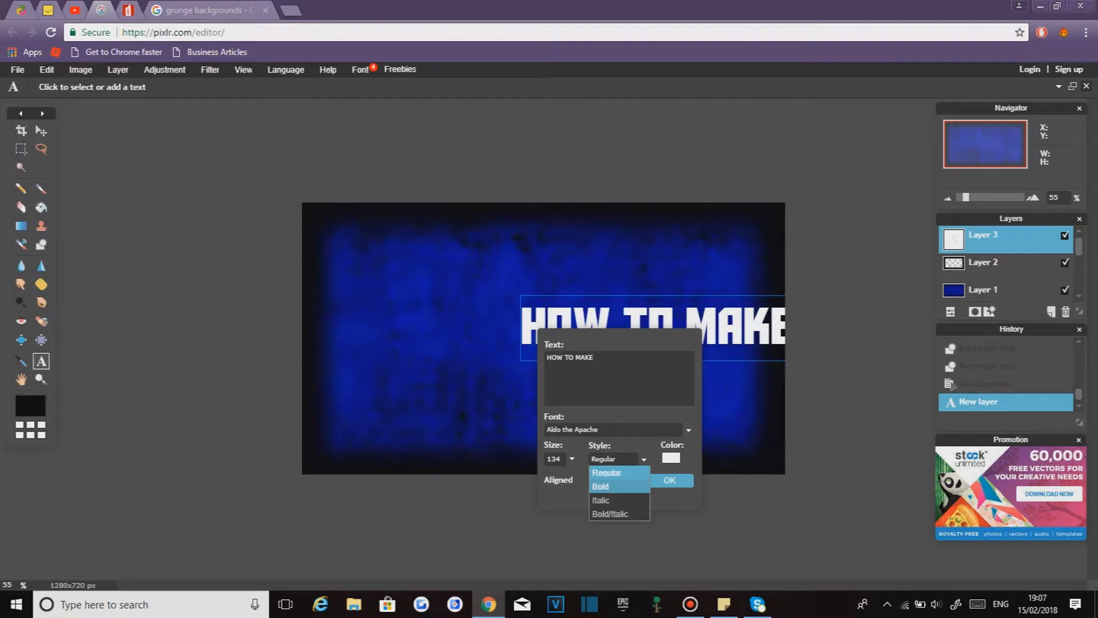
click(600, 486)
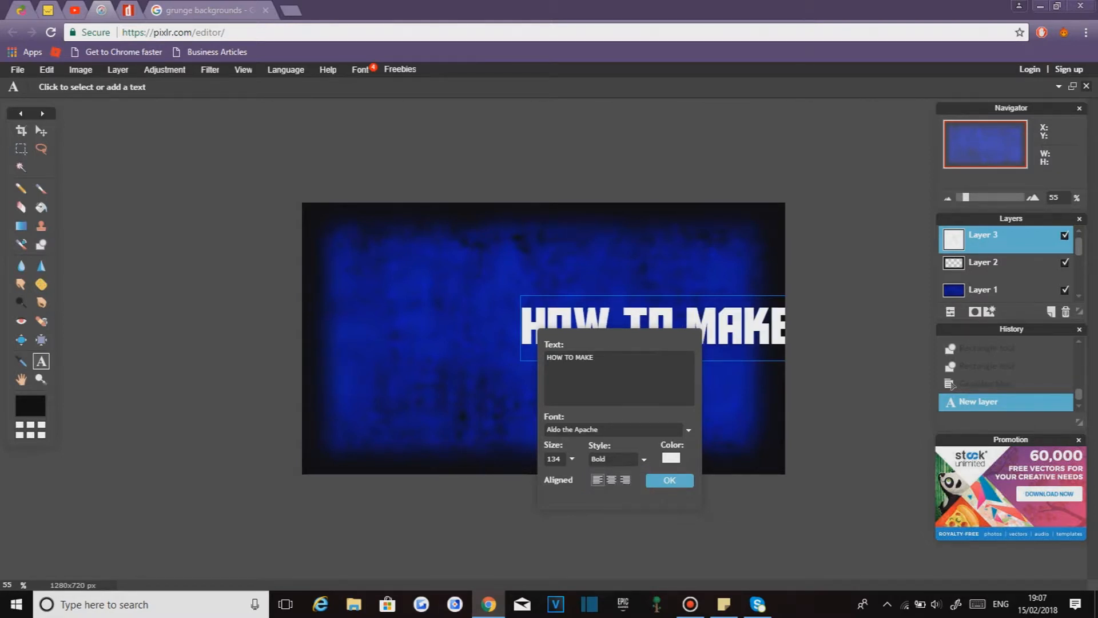
click(669, 480)
- Move the HOW TO MAKE text to the upper centre of the canvas
click(41, 130)
drag(616, 315, 500, 274)
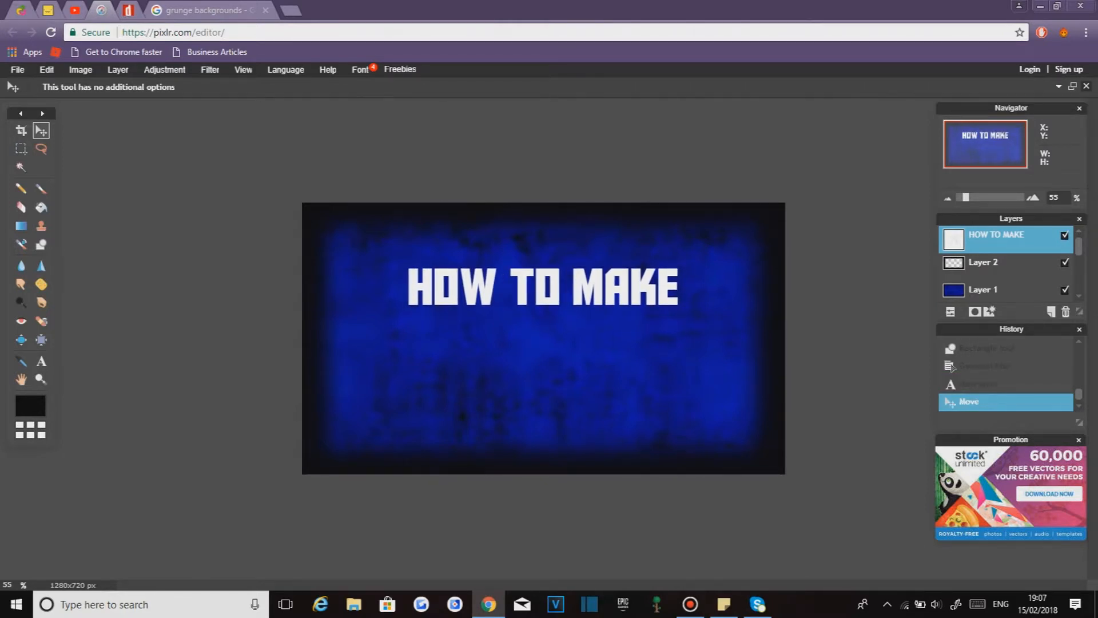
- Apply a Drop shadow layer style to the HOW TO MAKE text layer, adjusting its opacity
right_click(995, 235)
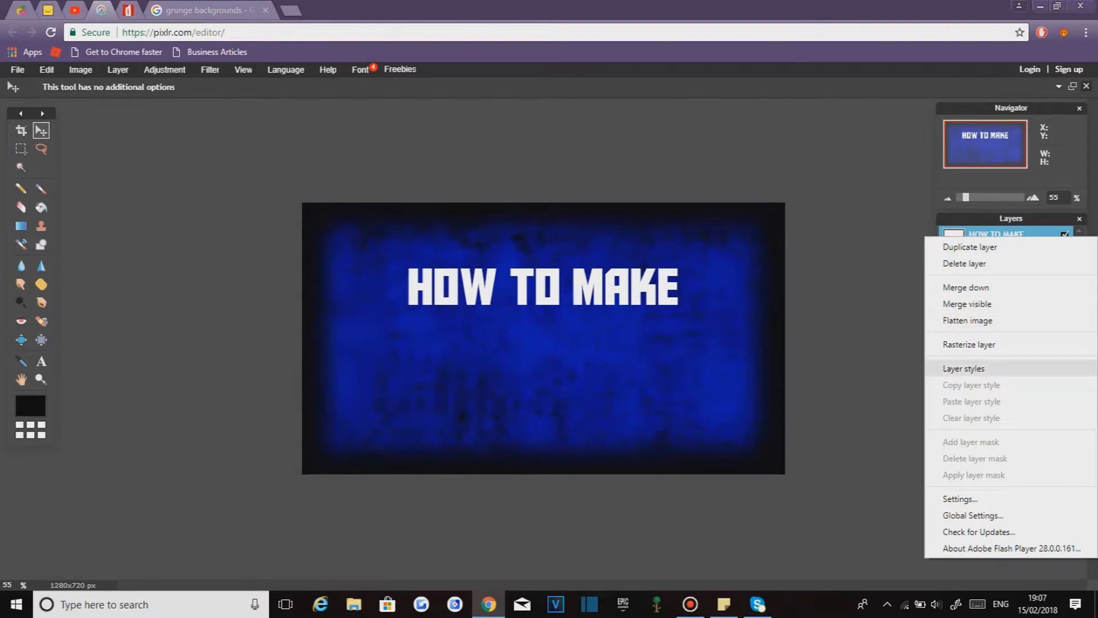
click(964, 368)
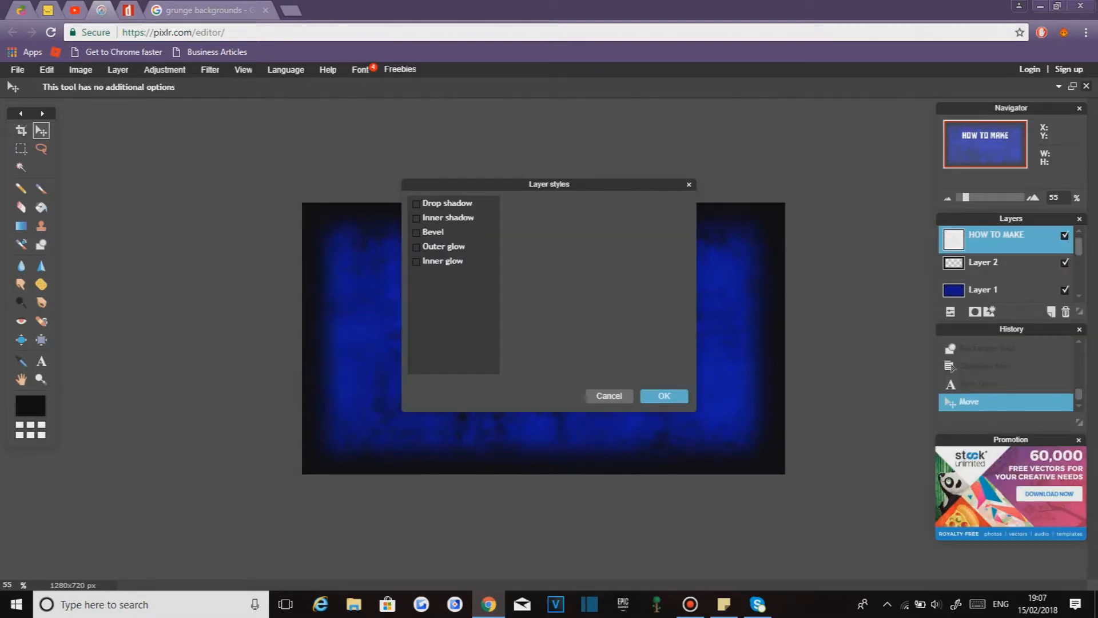
click(416, 203)
drag(446, 184, 683, 170)
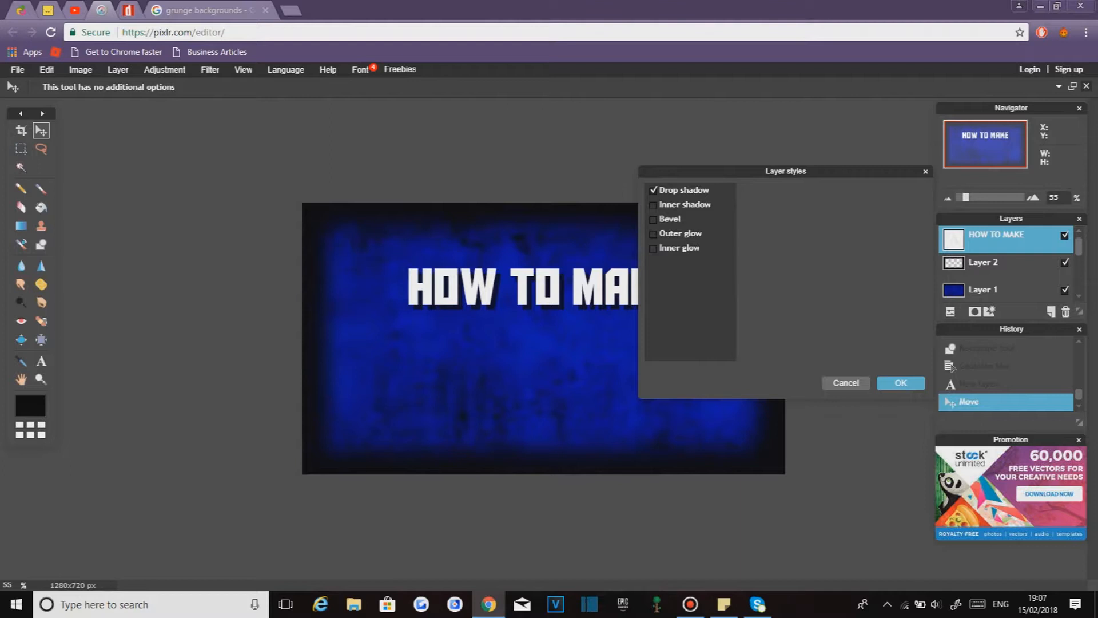
click(685, 190)
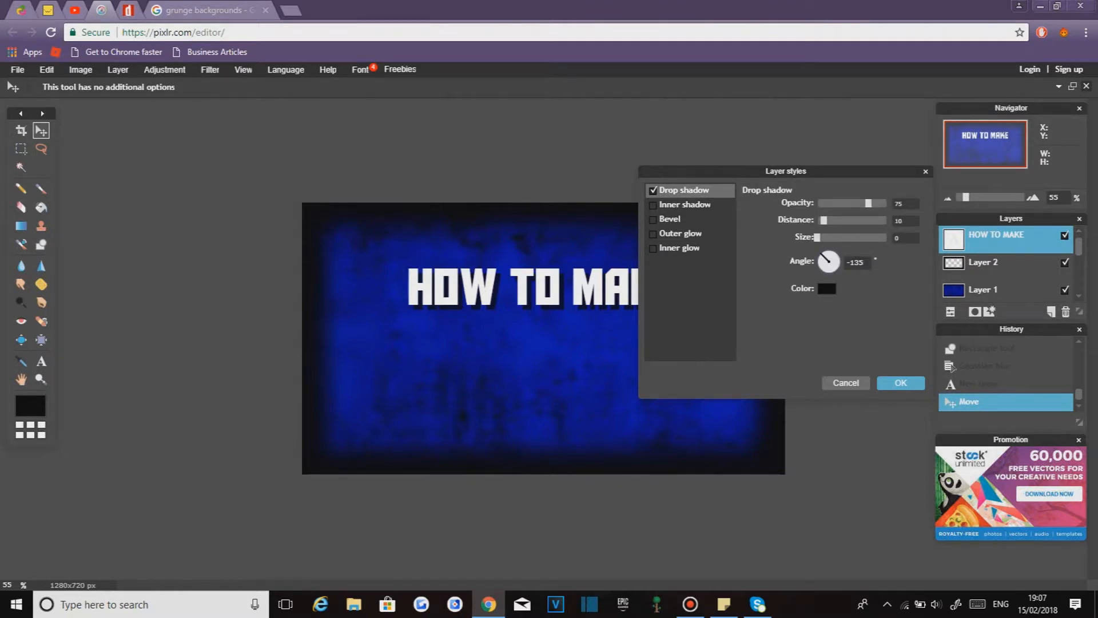
drag(868, 204, 886, 204)
drag(823, 220, 823, 220)
mouse_move(818, 236)
mouse_down()
mouse_move(829, 236)
mouse_move(817, 237)
mouse_up()
click(901, 382)
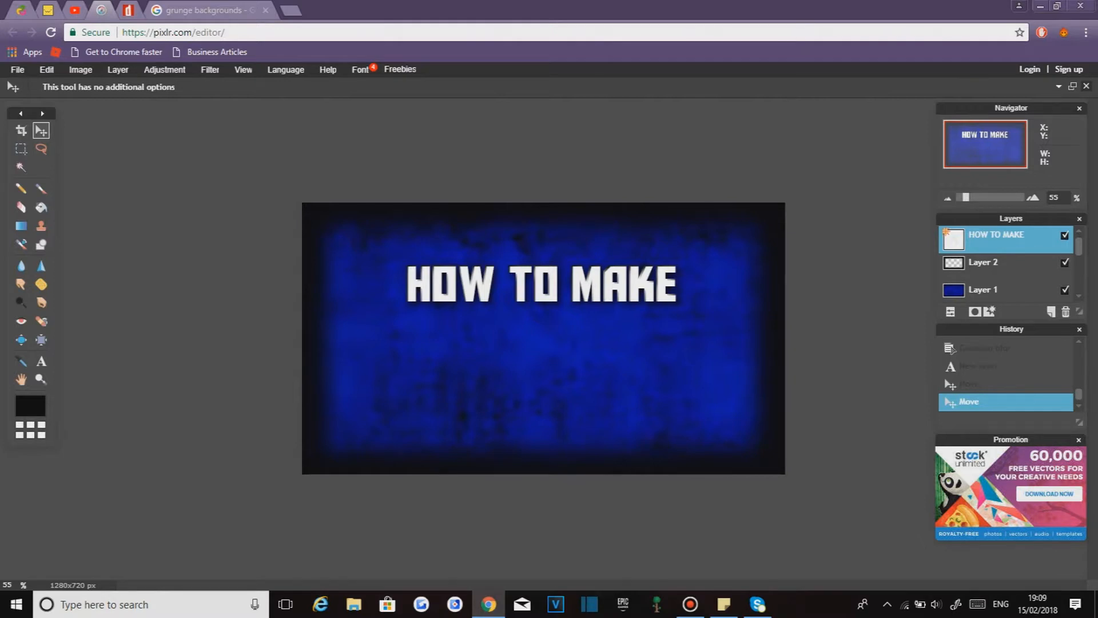
- Duplicate the HOW TO MAKE layer and move the copy just below the original
right_click(995, 239)
click(972, 245)
drag(517, 286, 517, 324)
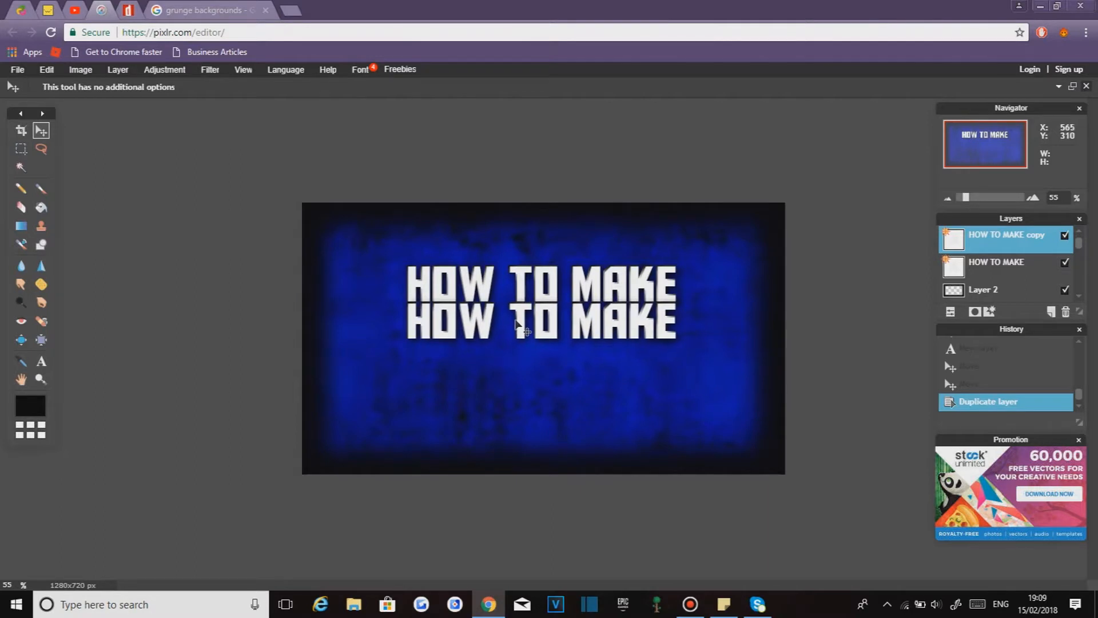
- Change the duplicated text to THUMBNAILS
click(41, 361)
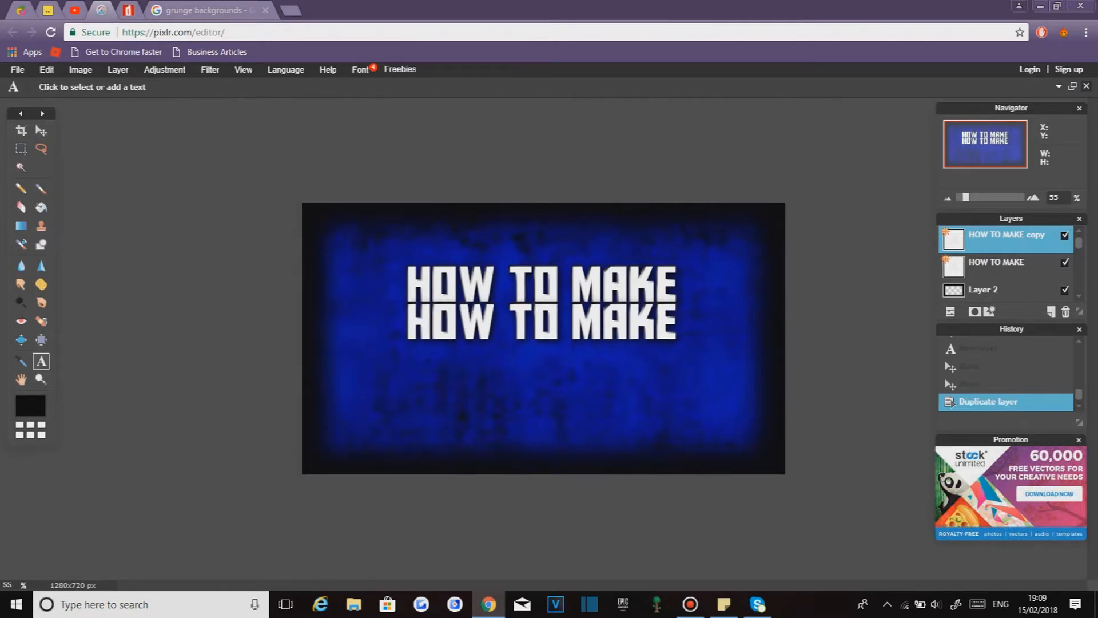
click(567, 319)
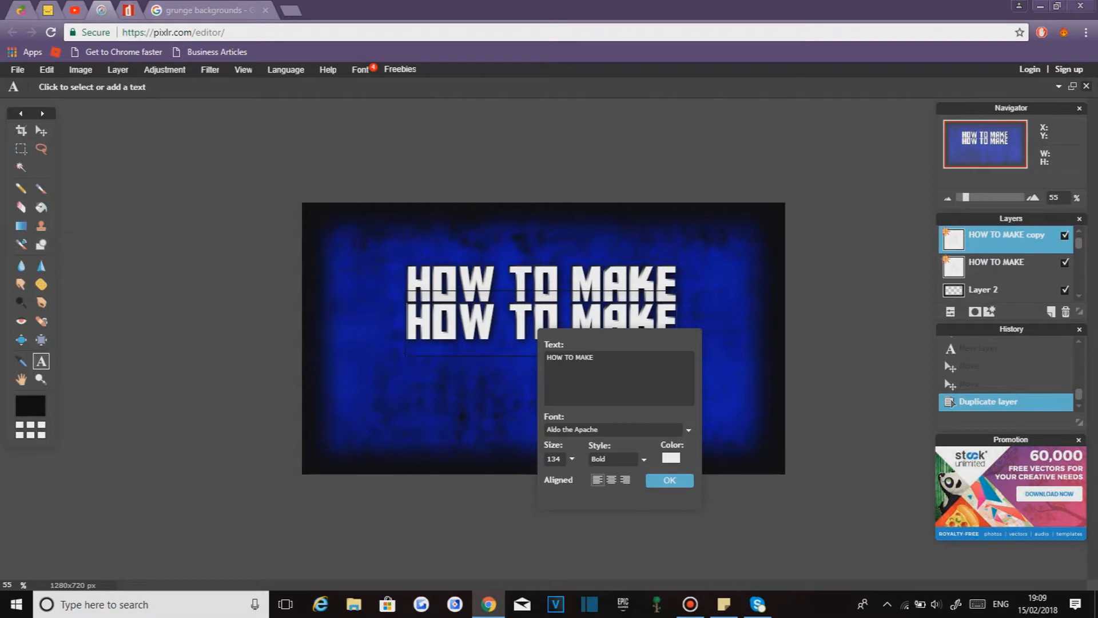
key(BackSpace)
key(BackSpace)
key(BackSpace)
key(BackSpace)
key(BackSpace)
key(BackSpace)
key(BackSpace)
key(BackSpace)
key(BackSpace)
key(BackSpace)
key(BackSpace)
text(THUM)
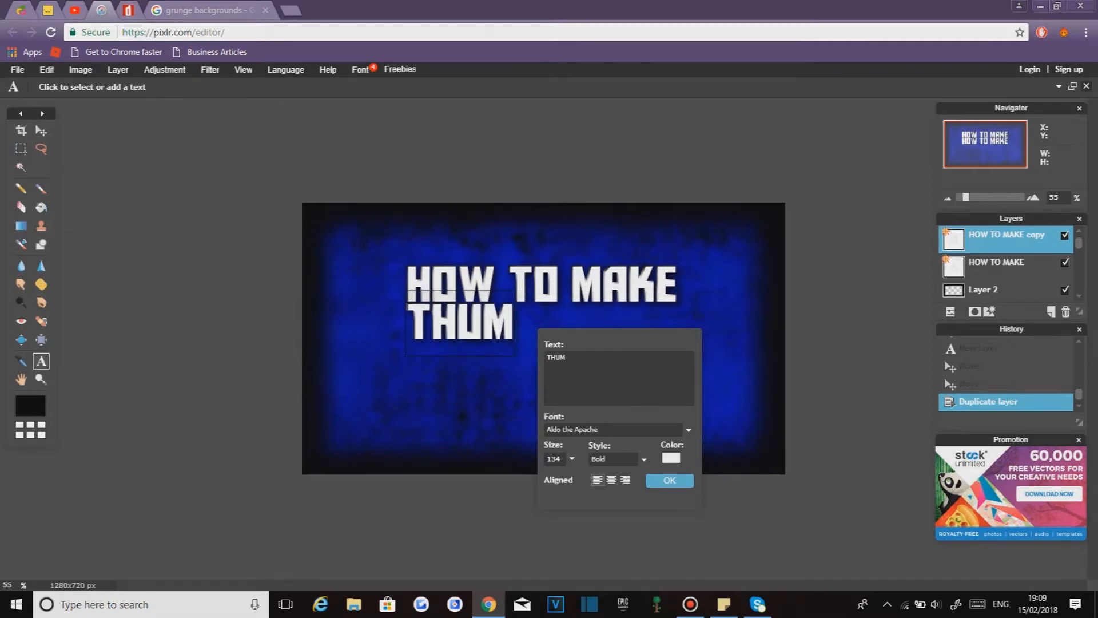
text(BNAILS)
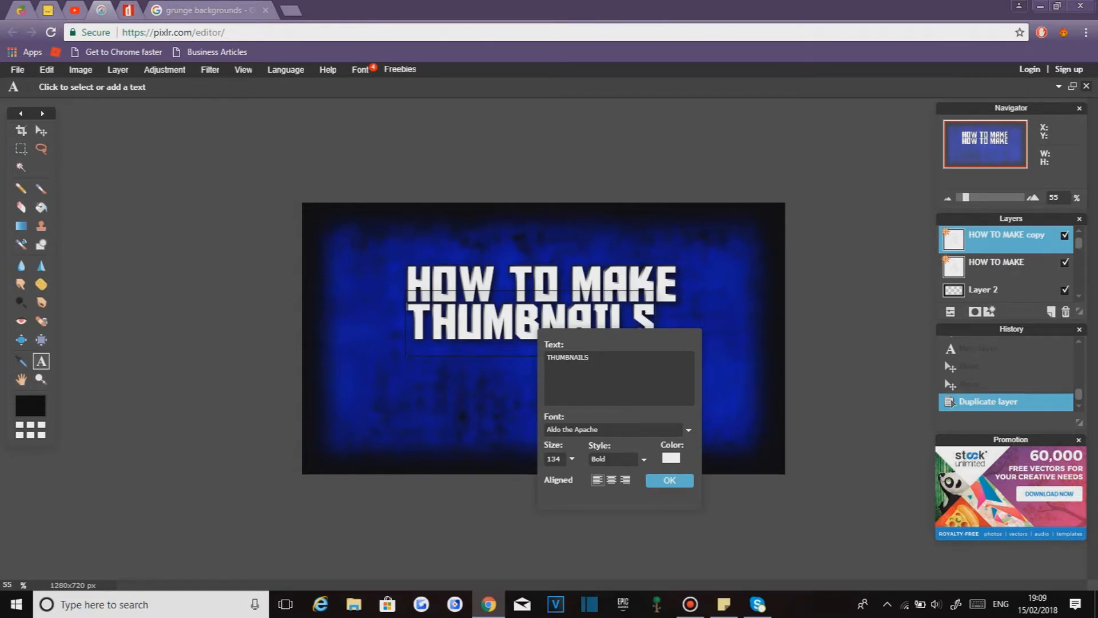
- Set the THUMBNAILS text size to 144 and confirm the text
click(572, 459)
drag(515, 477, 516, 477)
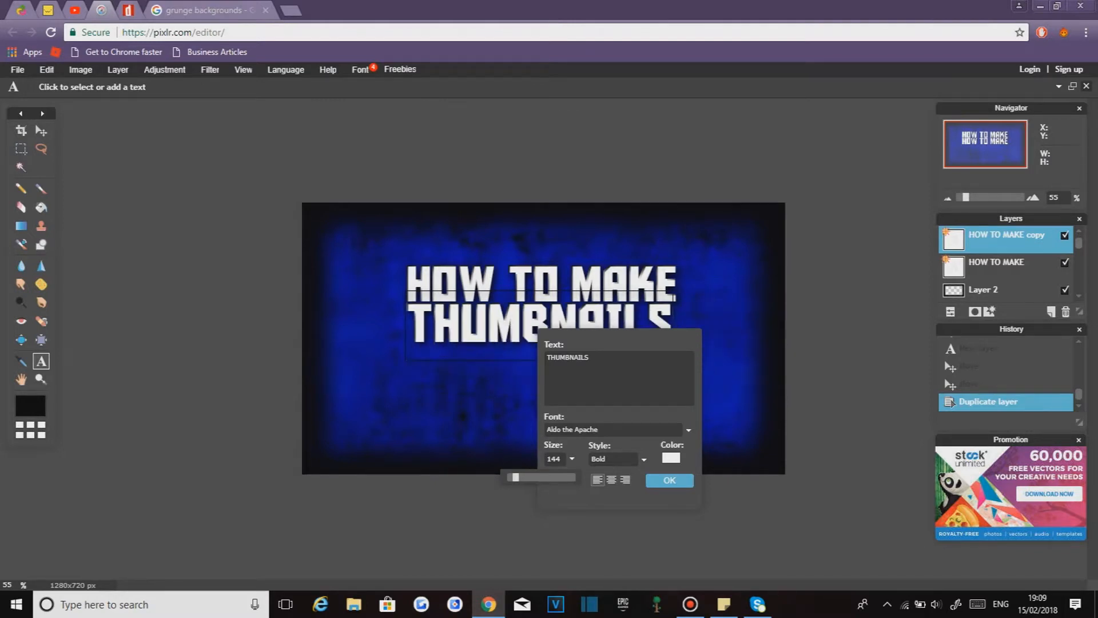
key(Return)
- Reposition the THUMBNAILS text centred beneath the title
click(41, 131)
drag(526, 342, 528, 346)
drag(547, 287, 543, 287)
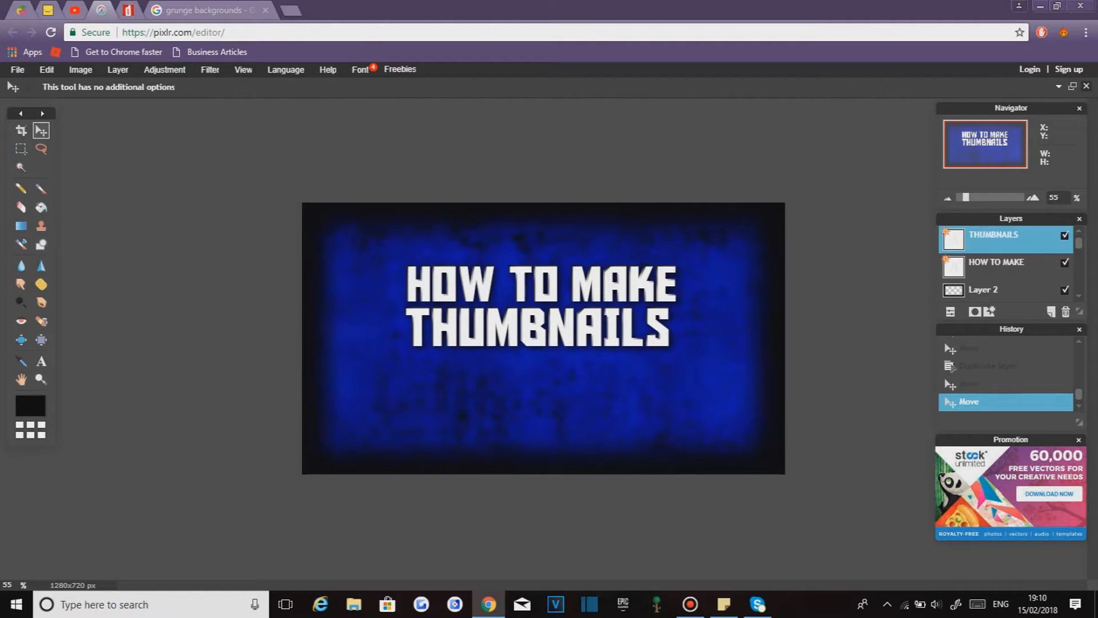
- Duplicate the THUMBNAILS layer and move the copy below it
right_click(995, 232)
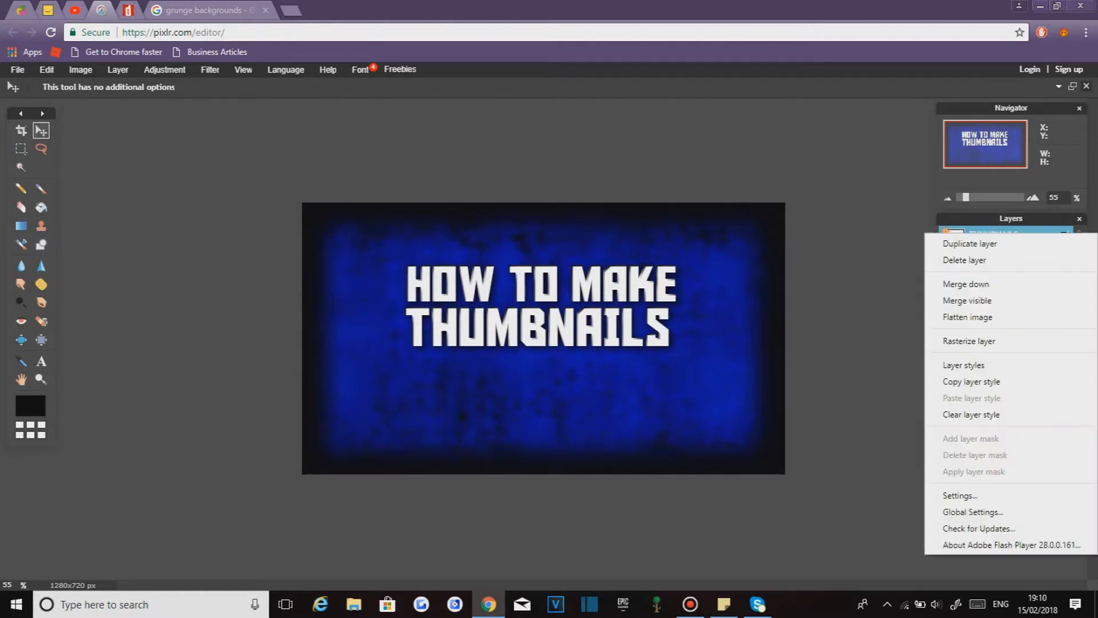
click(970, 243)
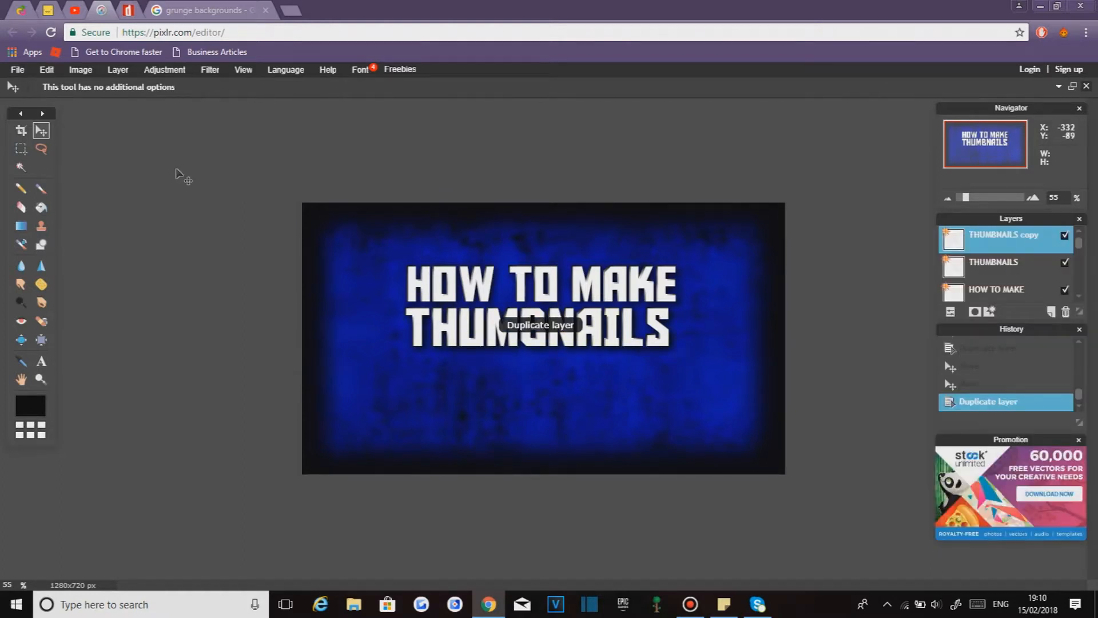
drag(526, 335, 534, 380)
- Change the third line's text to FOR FREE!
click(41, 361)
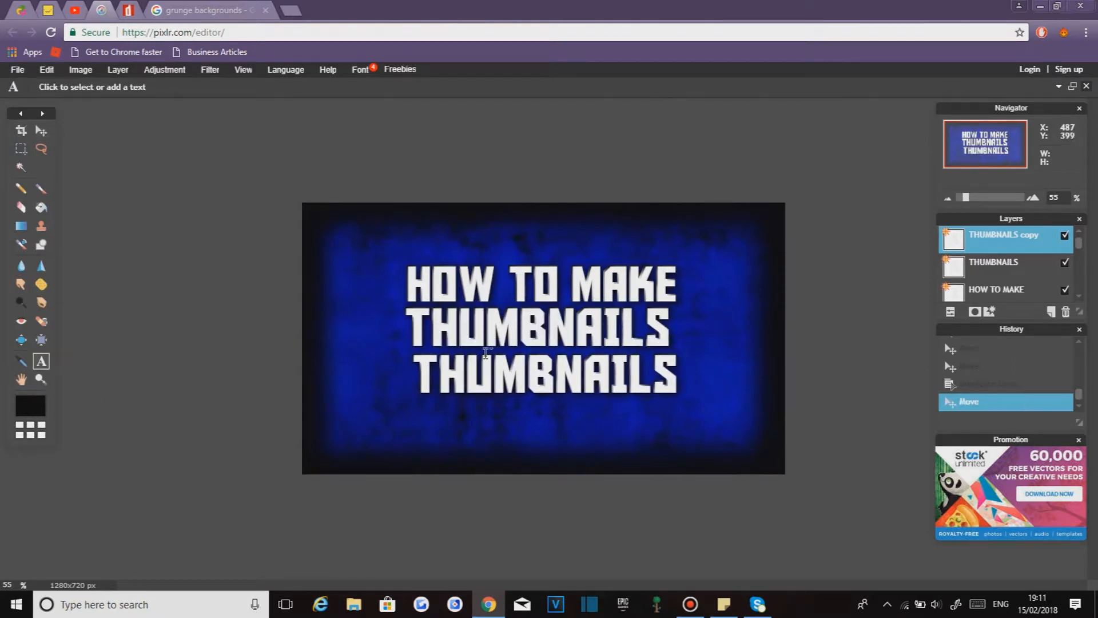
click(548, 380)
key(BackSpace)
key(BackSpace)
key(BackSpace)
key(BackSpace)
key(BackSpace)
key(BackSpace)
key(BackSpace)
key(BackSpace)
key(BackSpace)
key(BackSpace)
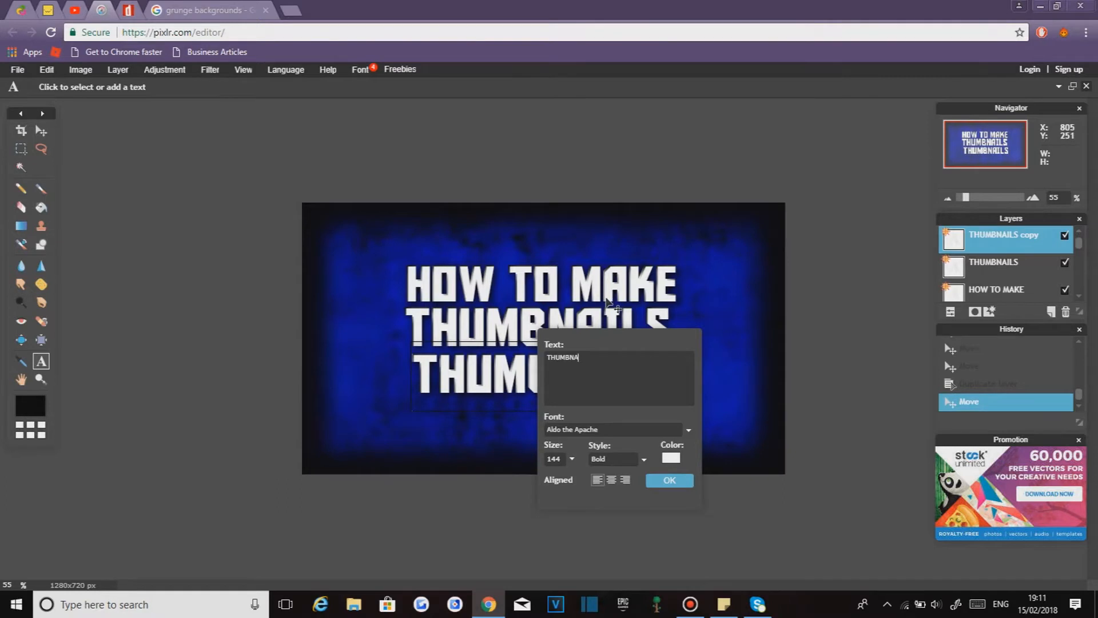
text(FOR FREE!)
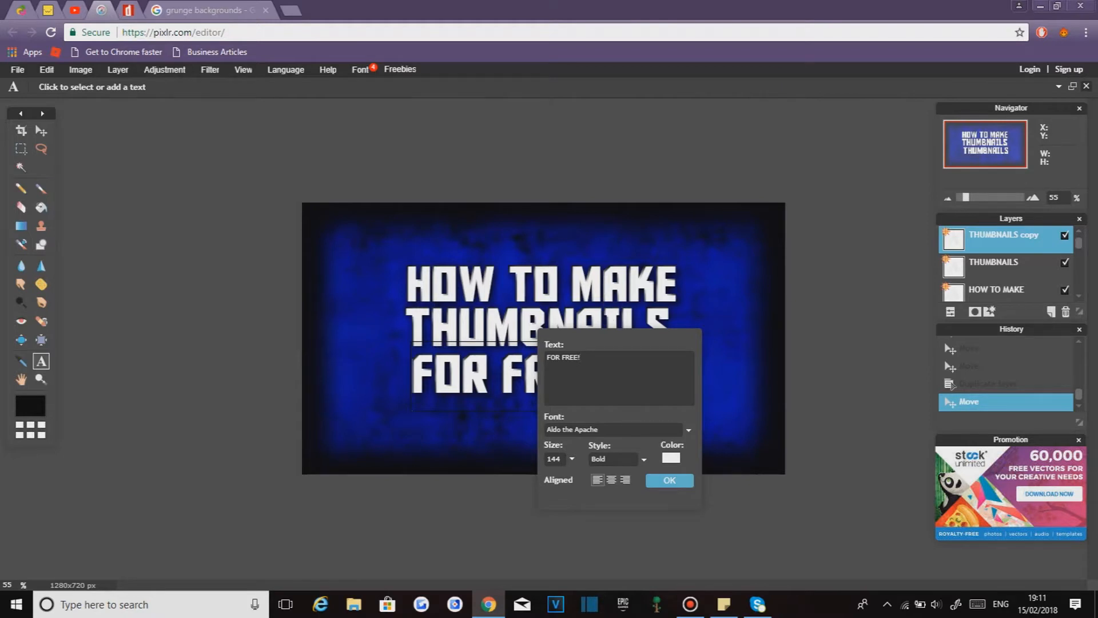
- Set the FOR FREE! text font to BlowBrush
click(688, 430)
drag(689, 452, 689, 459)
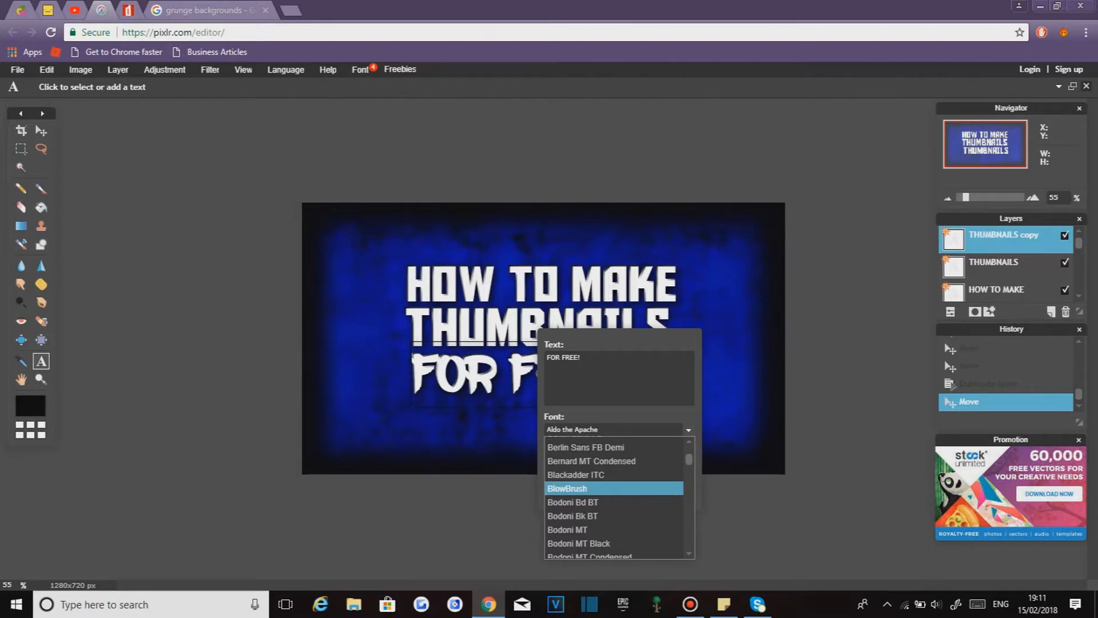
click(567, 488)
- Set the FOR FREE! text colour to bright magenta (#e600ff) and confirm the text
click(671, 458)
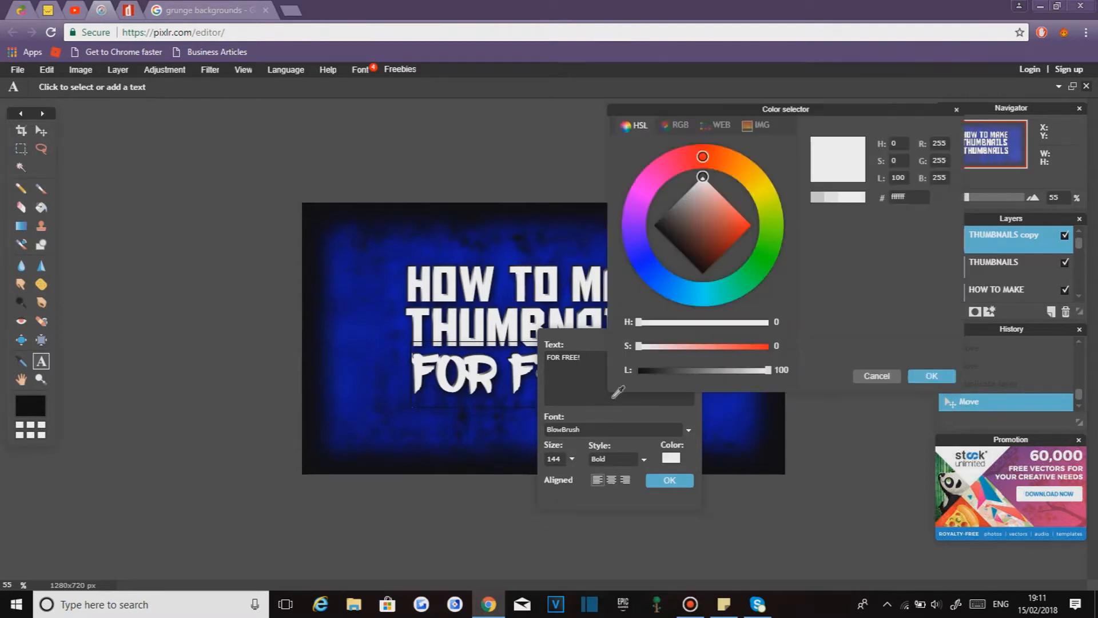
mouse_move(702, 156)
mouse_down()
mouse_move(666, 168)
mouse_move(640, 197)
mouse_up()
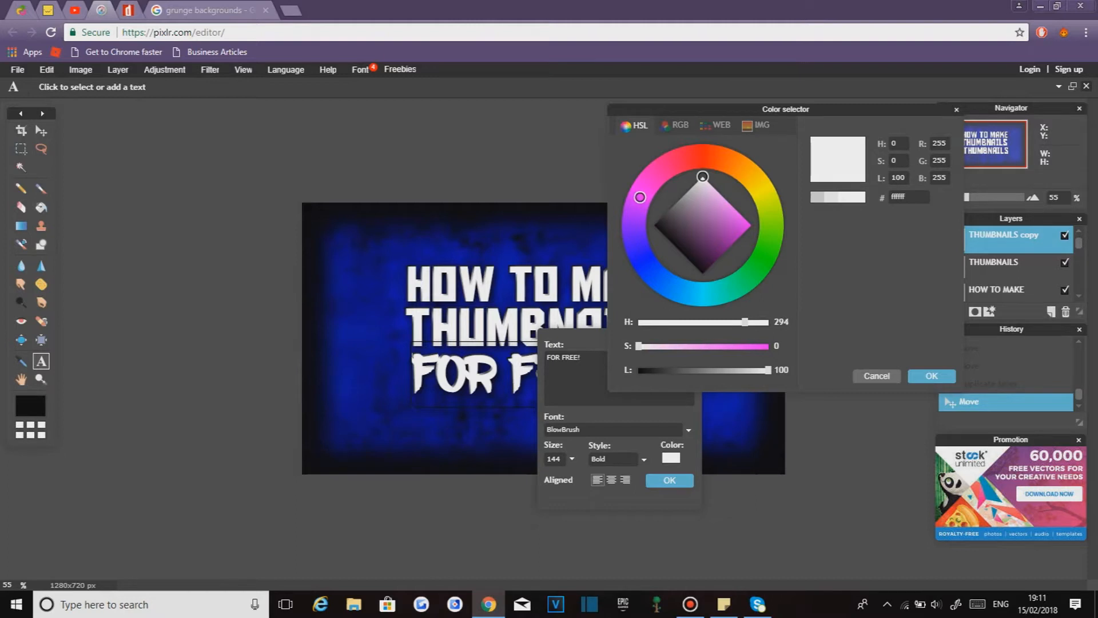
drag(702, 176, 751, 225)
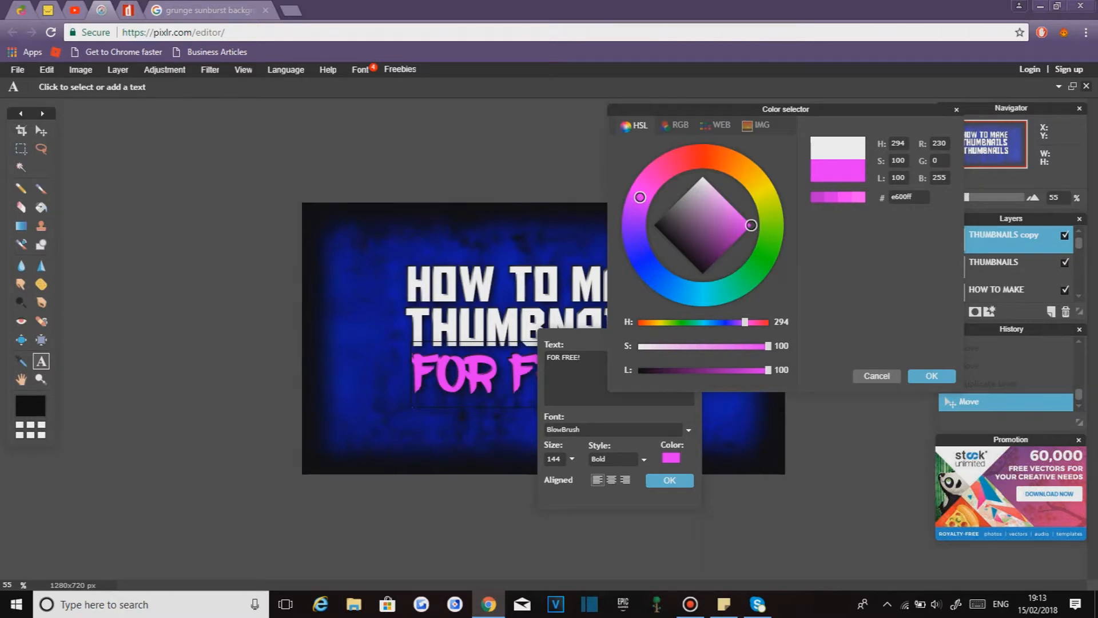
click(932, 376)
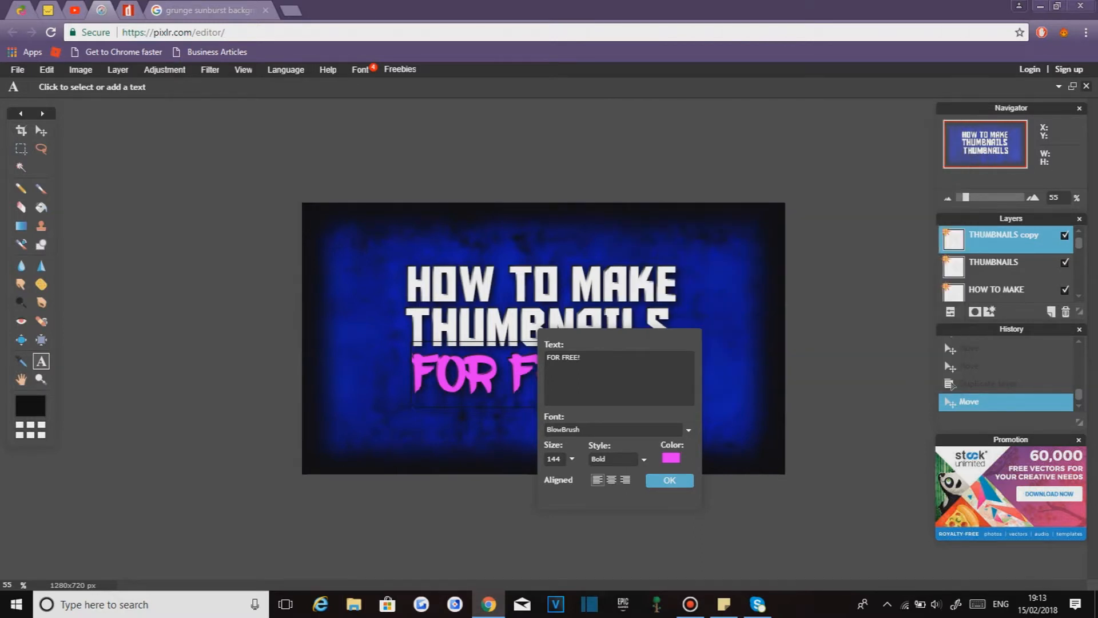
click(670, 479)
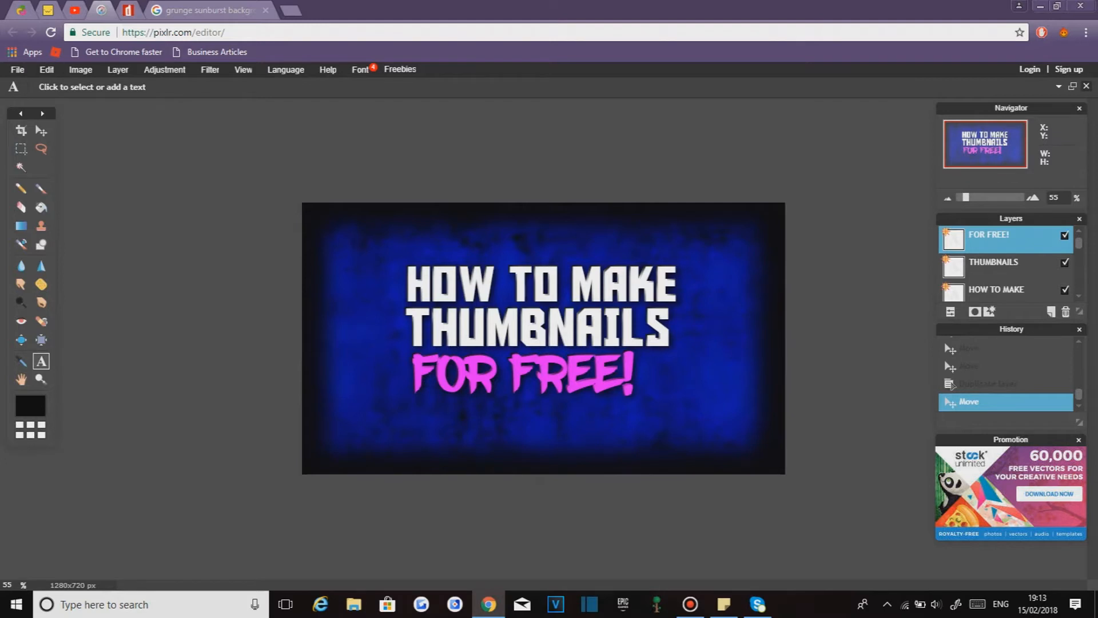
- Rasterize the HOW TO MAKE layer and enlarge it with Free transform, applying the change
right_click(1005, 289)
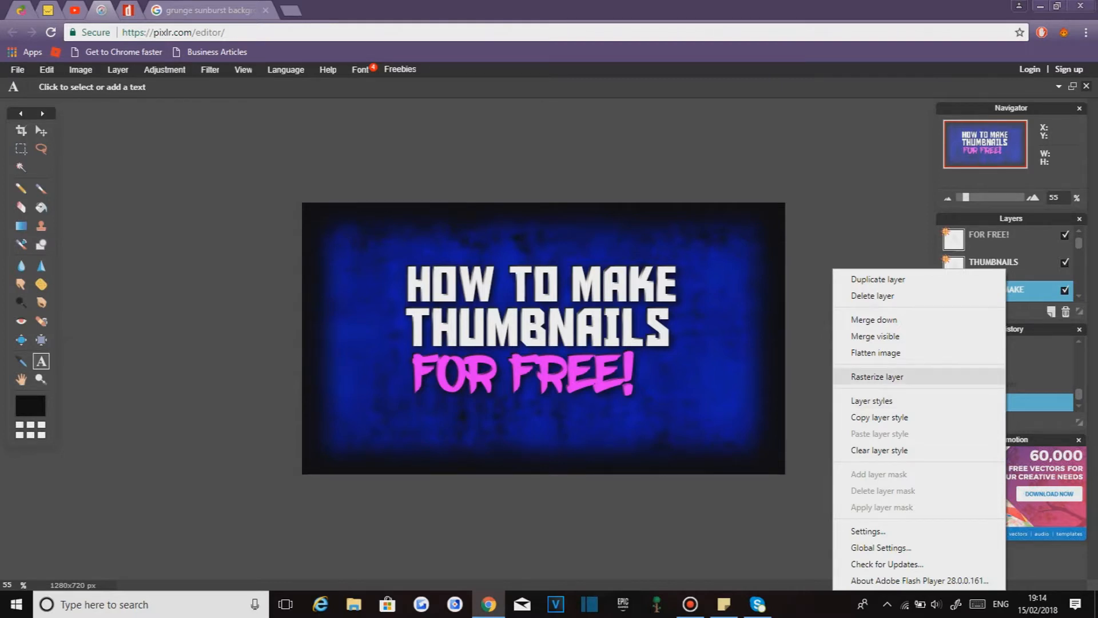
click(877, 376)
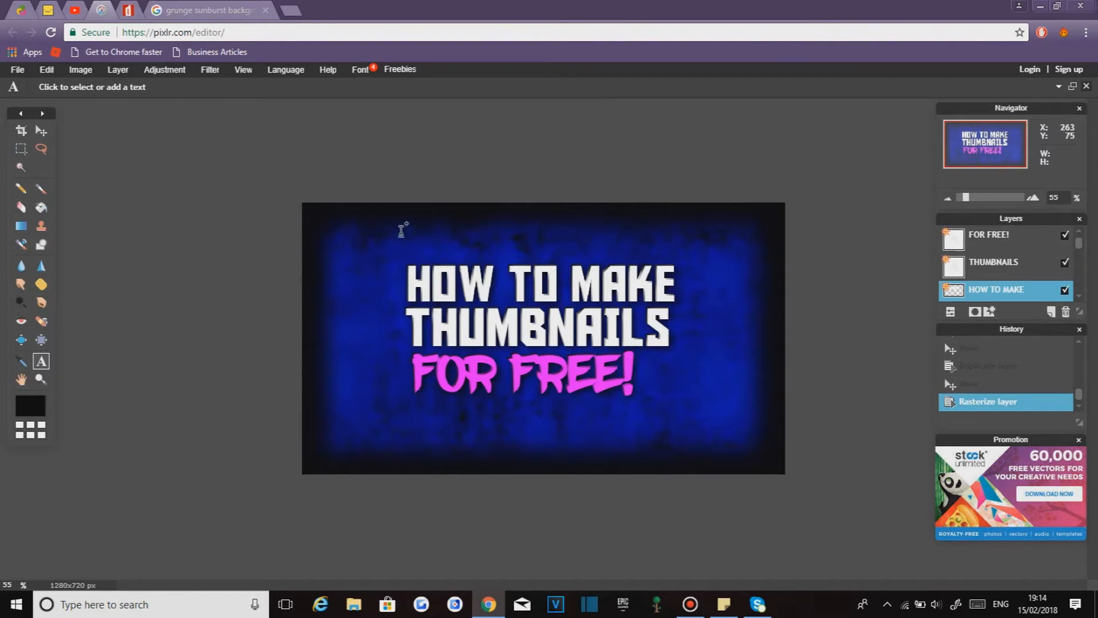
click(46, 70)
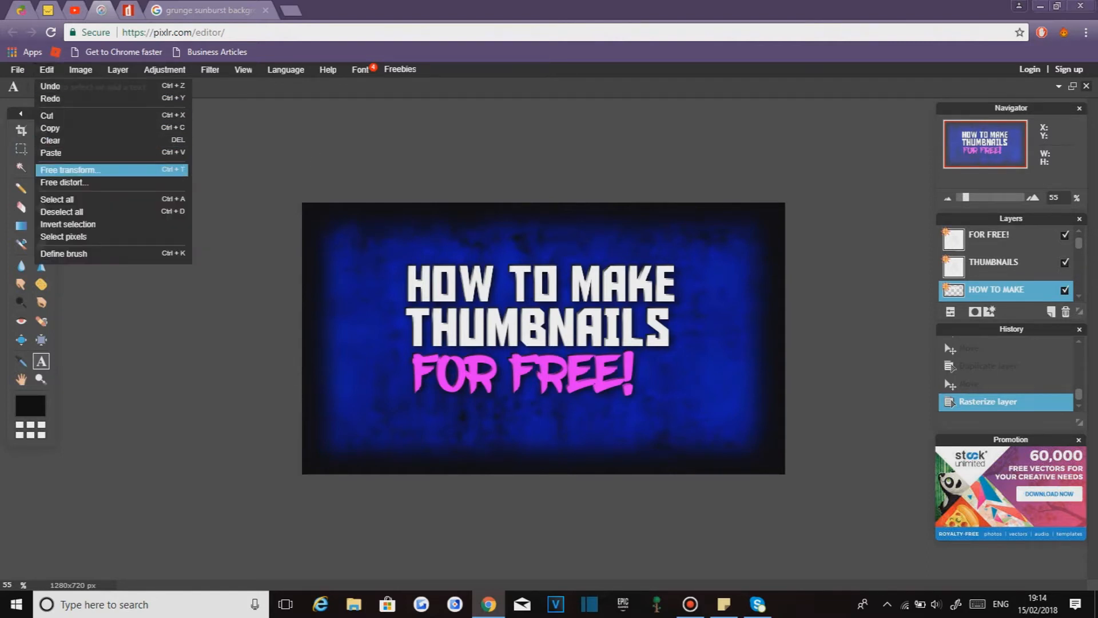
click(69, 170)
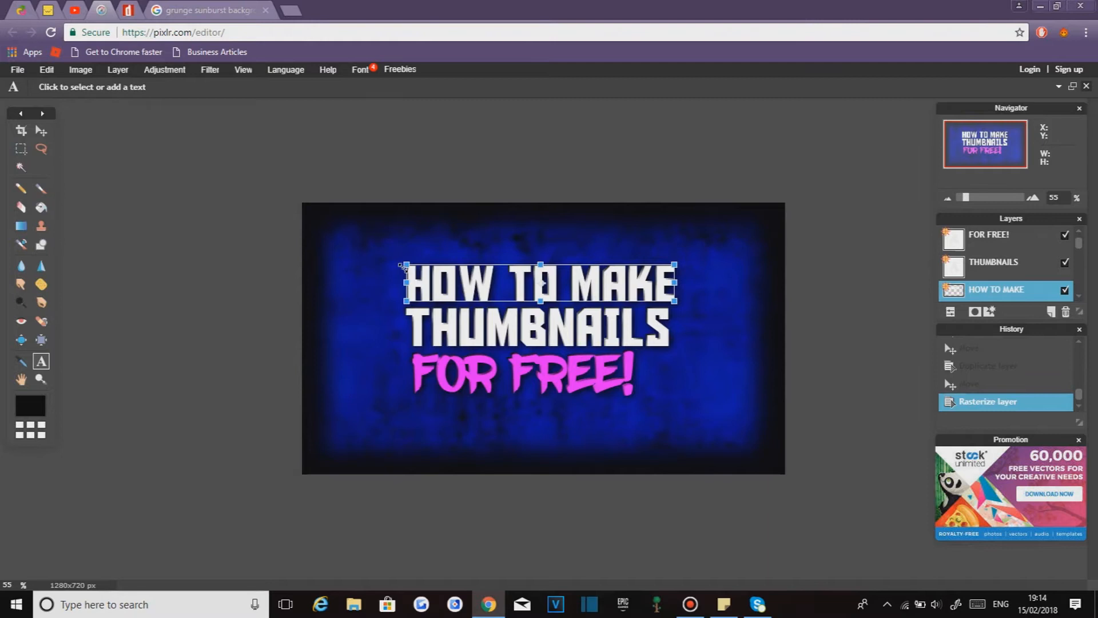
drag(407, 263, 357, 240)
drag(477, 287, 477, 281)
click(823, 268)
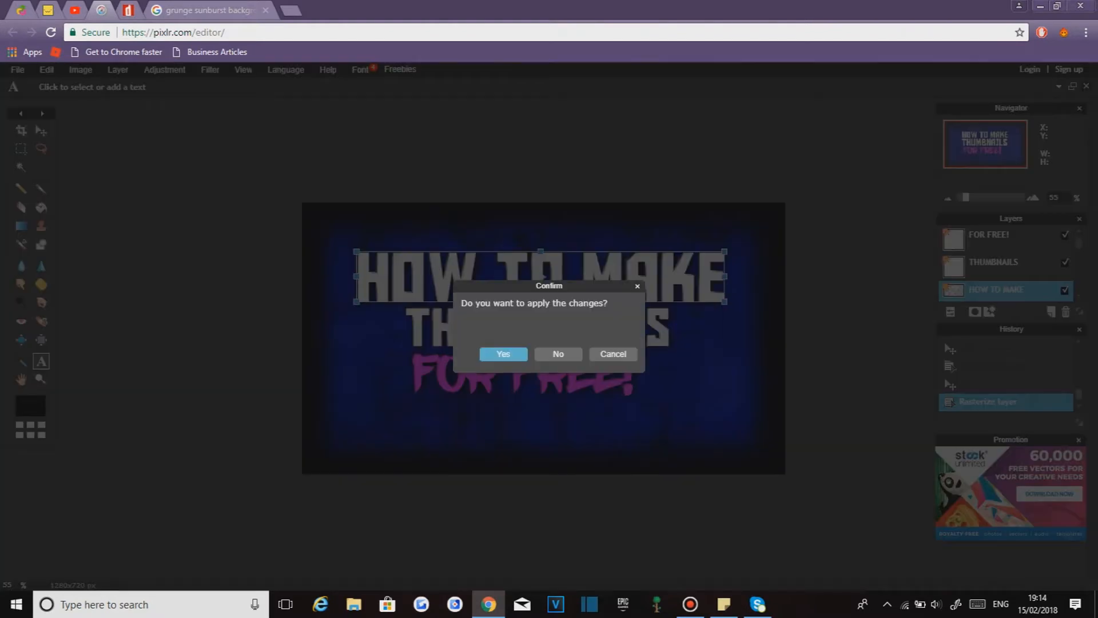
key(Return)
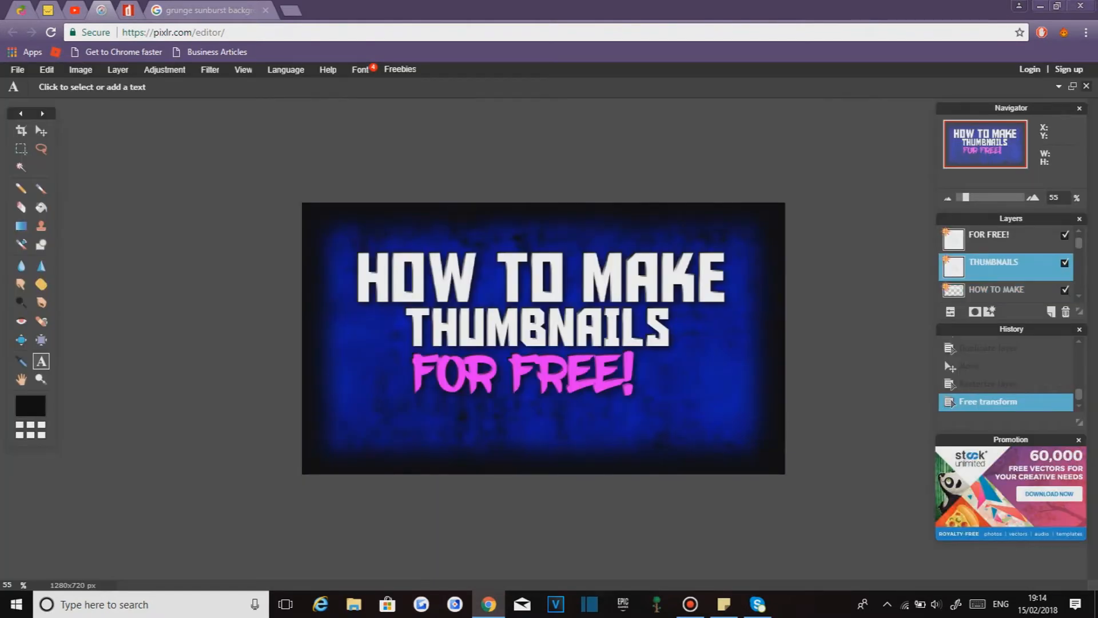
- Rasterize the THUMBNAILS layer and enlarge it with Free transform, applying the change
right_click(943, 262)
click(973, 371)
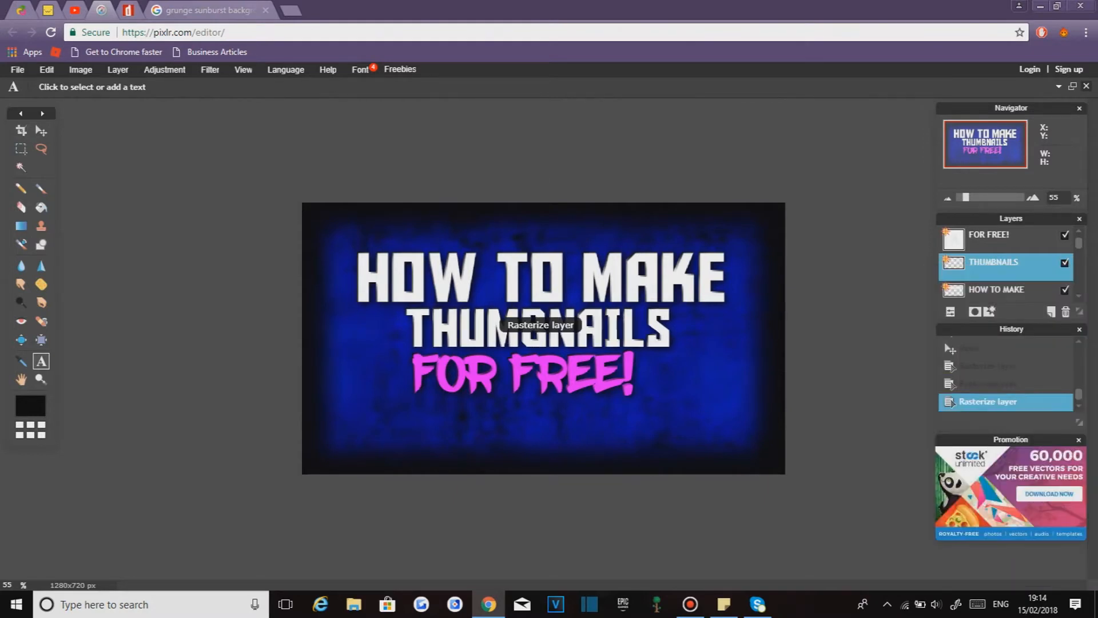
click(47, 70)
click(68, 170)
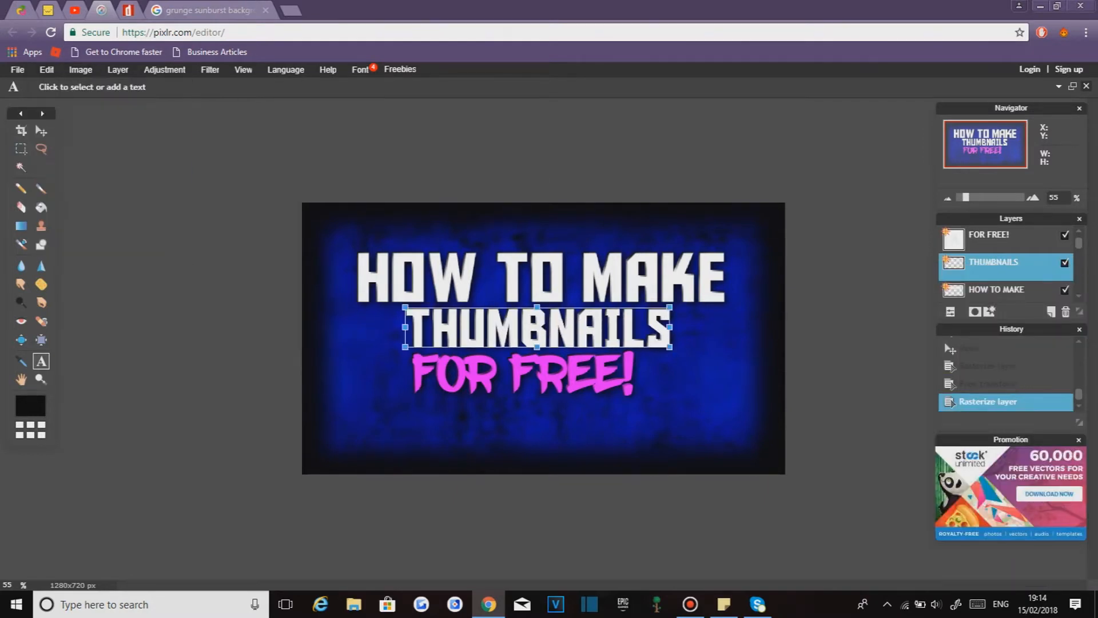
drag(405, 307, 369, 273)
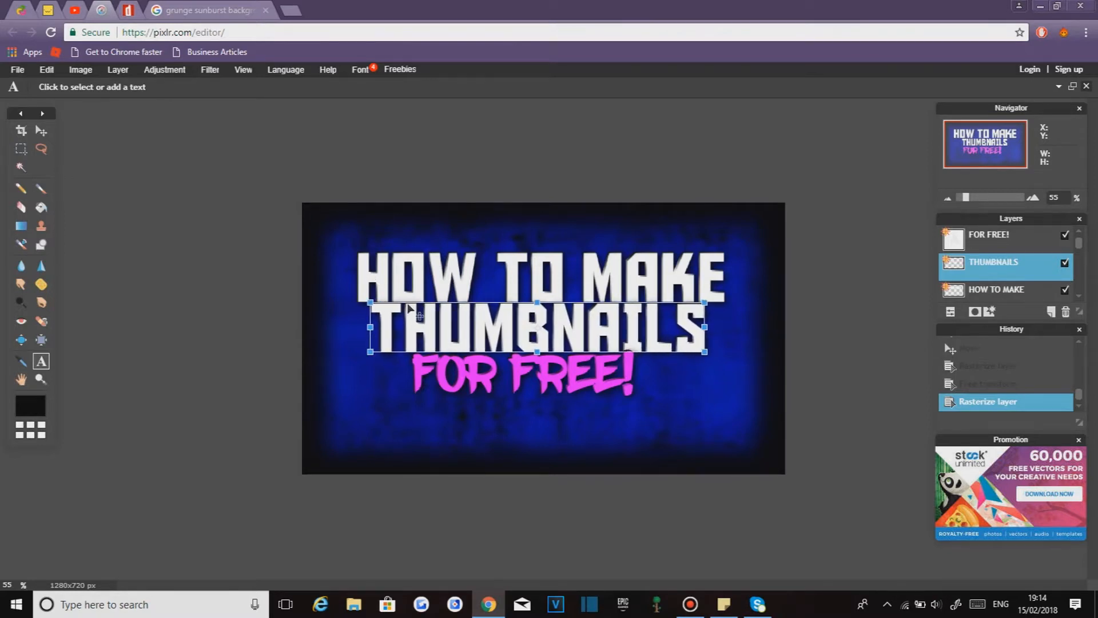
drag(471, 335, 475, 336)
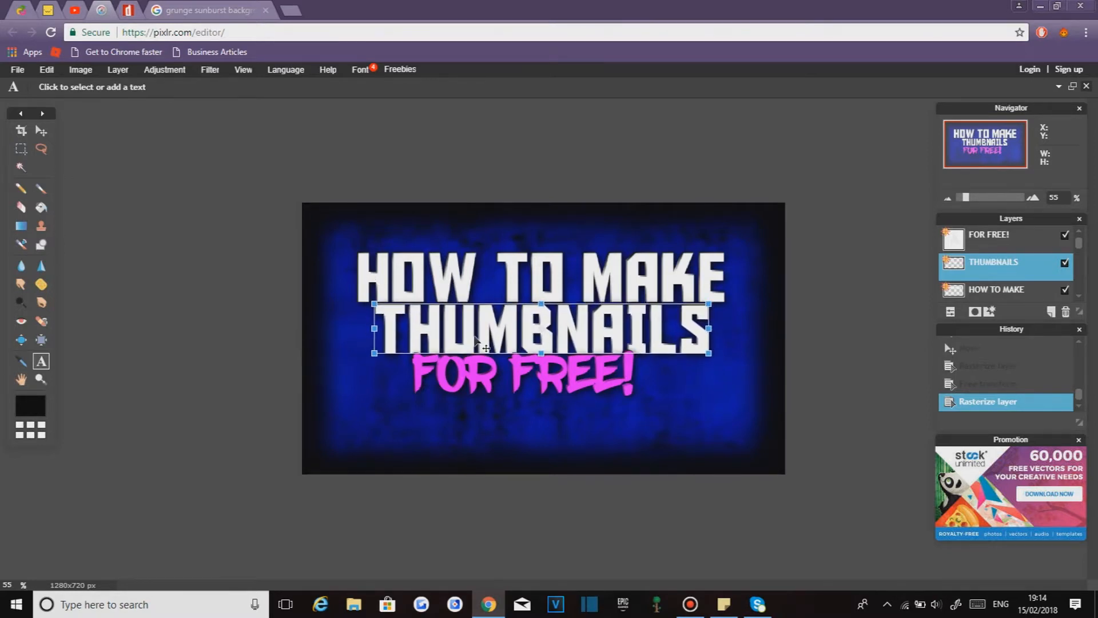
key(Return)
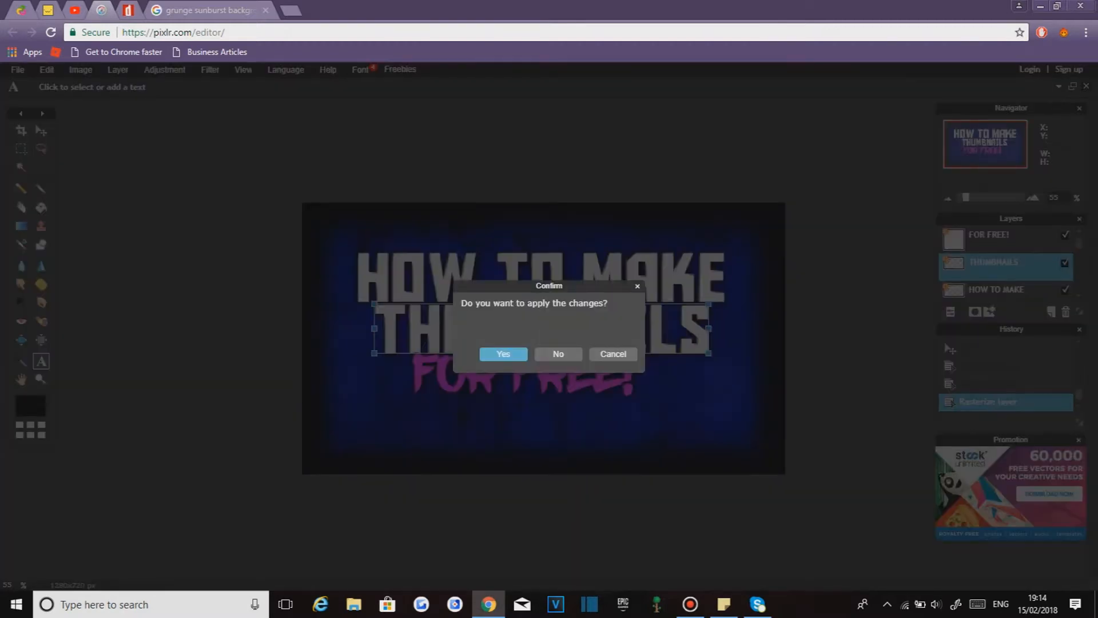
key(Return)
click(989, 235)
right_click(990, 235)
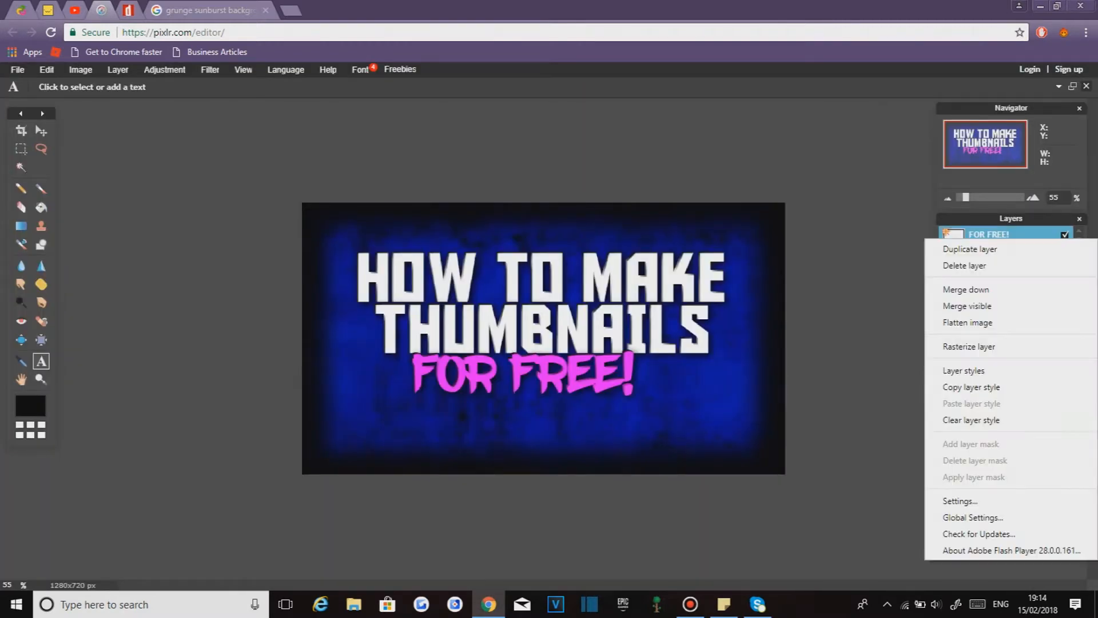
click(965, 370)
click(925, 141)
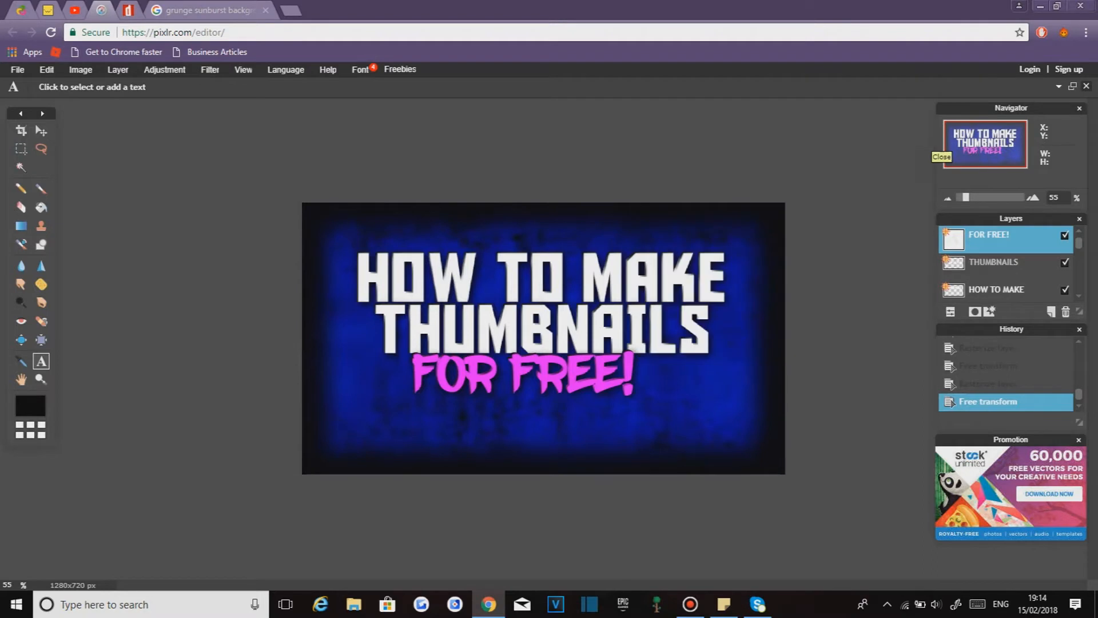
- Rasterize the FOR FREE! layer and enlarge it with Free transform to span the lower canvas, applying the change
right_click(995, 242)
click(972, 350)
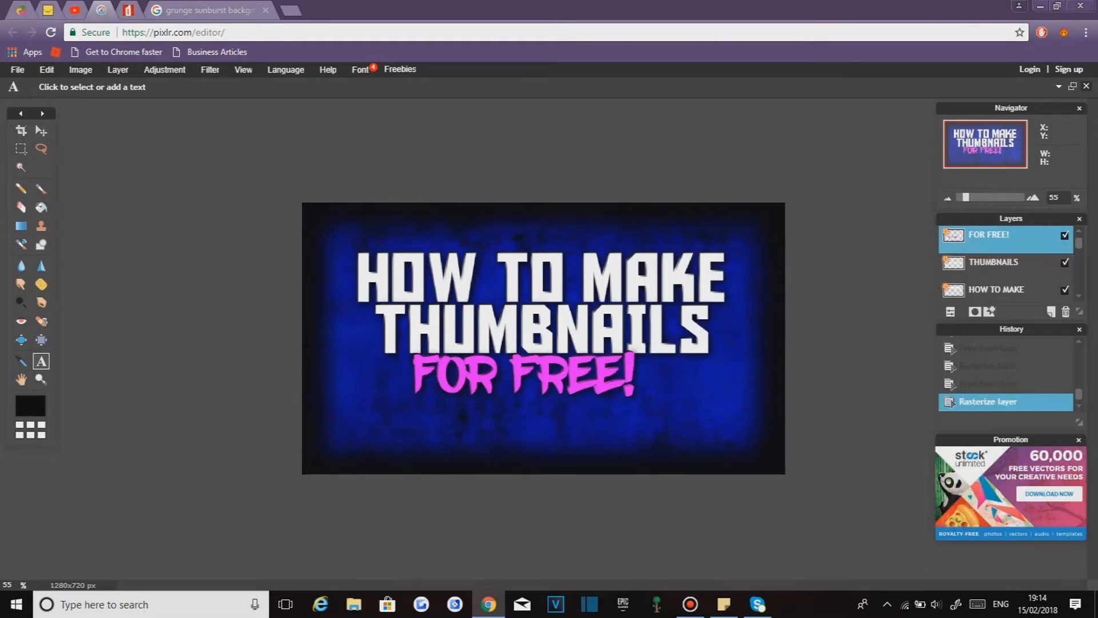
click(46, 69)
click(69, 170)
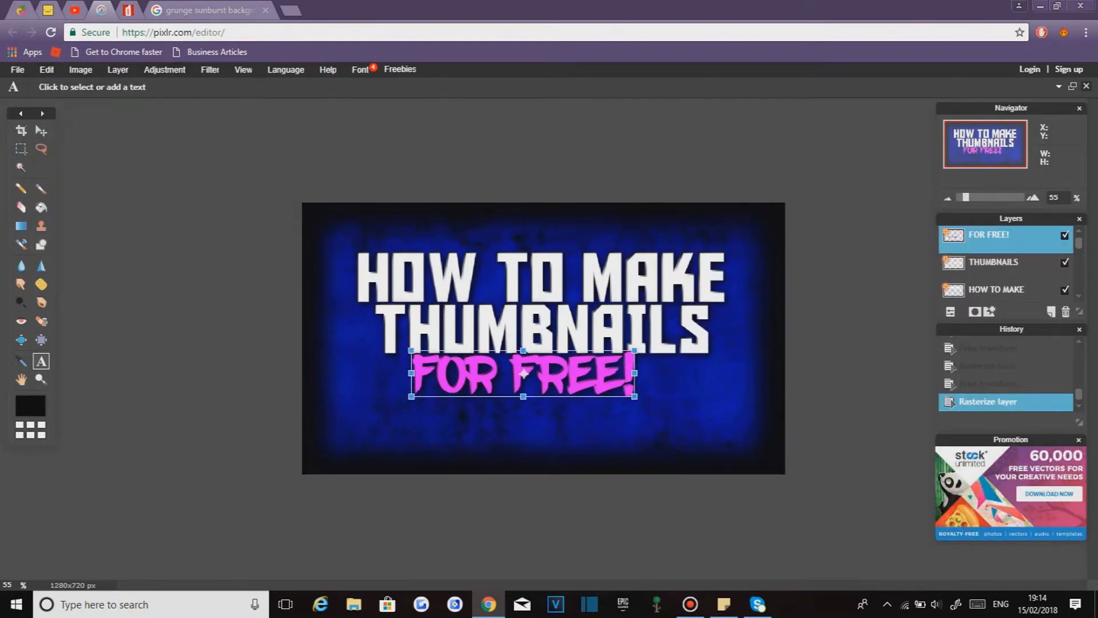
drag(481, 381, 492, 399)
drag(419, 368, 350, 315)
drag(482, 373, 487, 377)
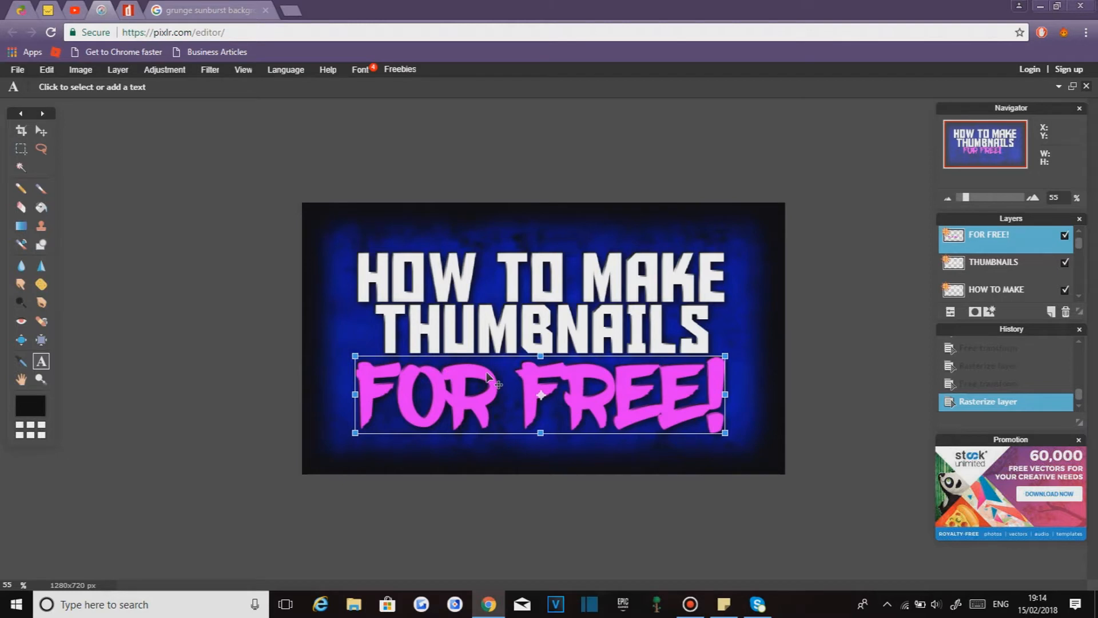
key(Return)
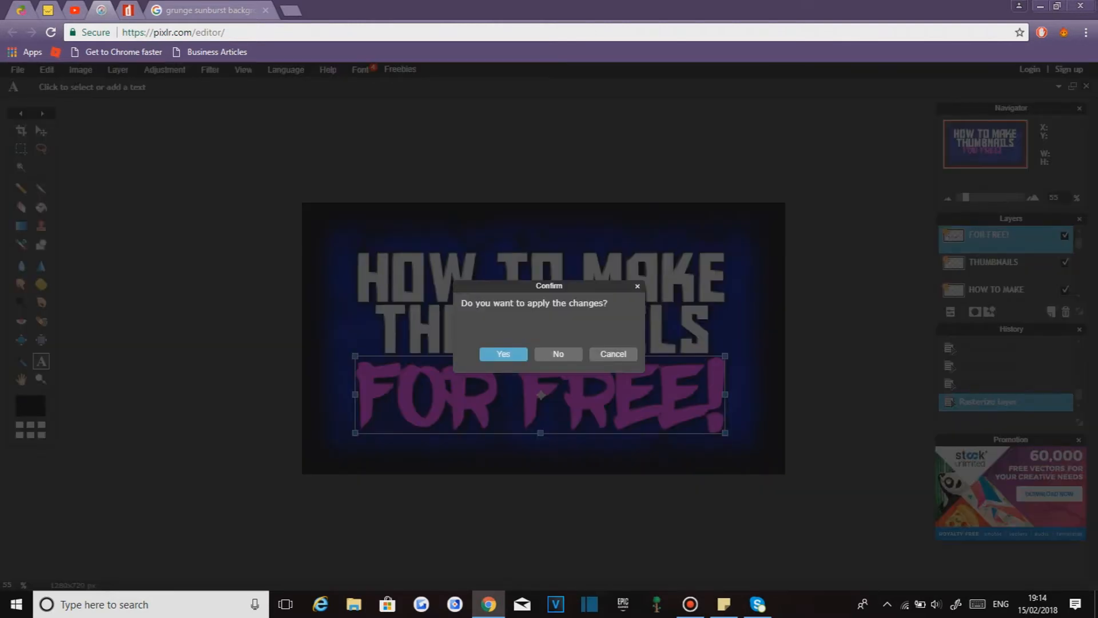
click(504, 353)
- Nudge the FOR FREE! text slightly with the Move tool
click(21, 131)
click(41, 130)
drag(535, 371, 538, 375)
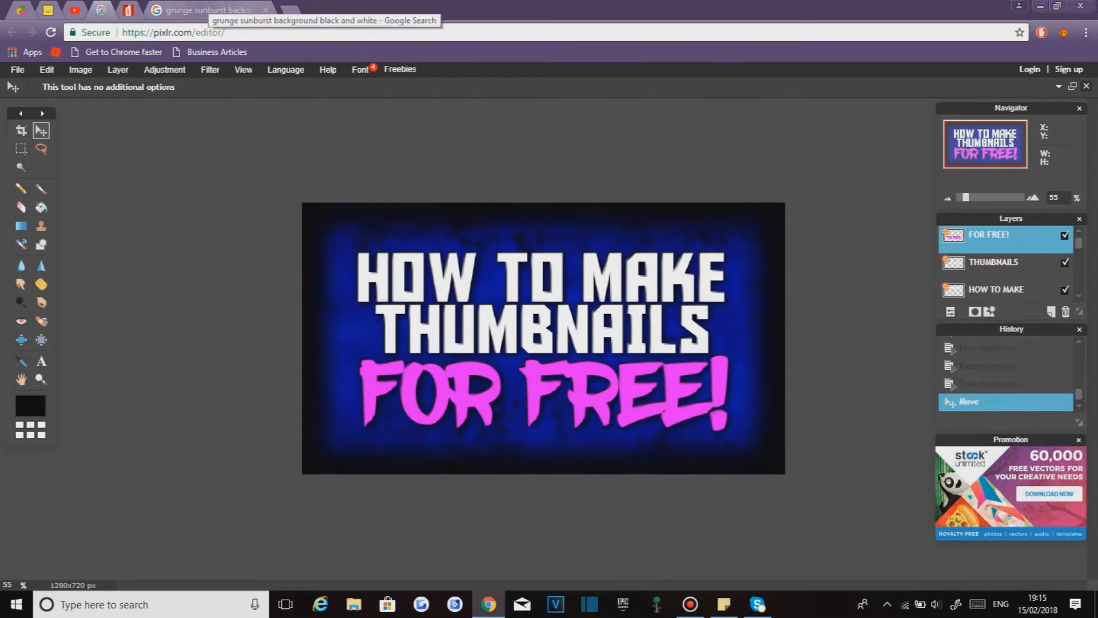
- Browse the Google image results for grunge sunburst black and white backgrounds
click(206, 10)
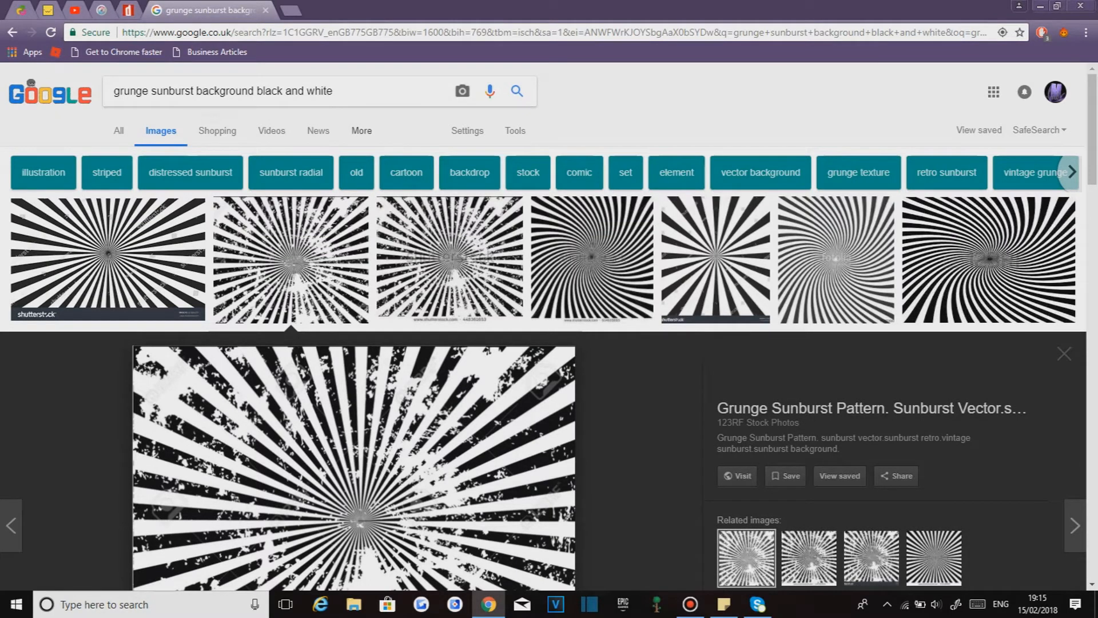
scroll(549, 325, down, 1)
scroll(549, 326, down, 1)
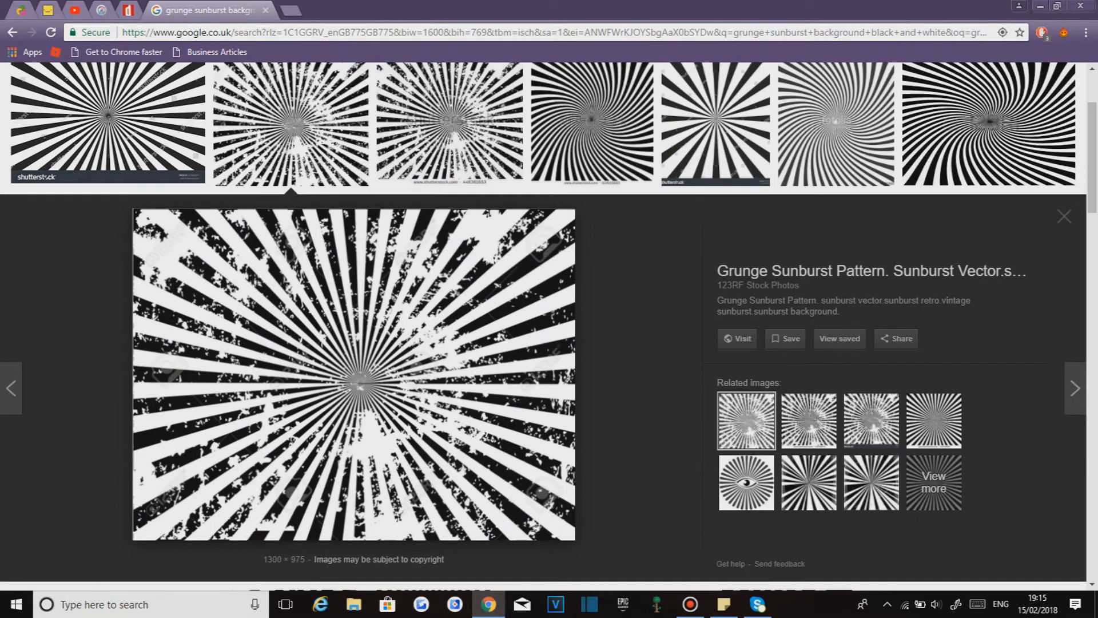
scroll(737, 285, up, 2)
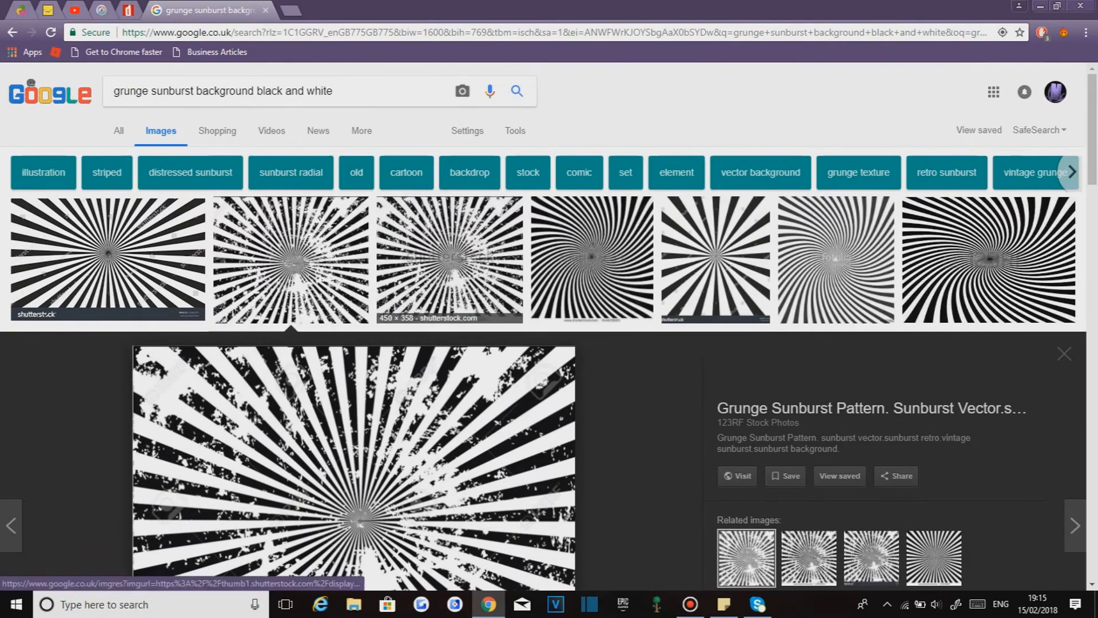
click(449, 269)
scroll(400, 269, up, 3)
click(134, 261)
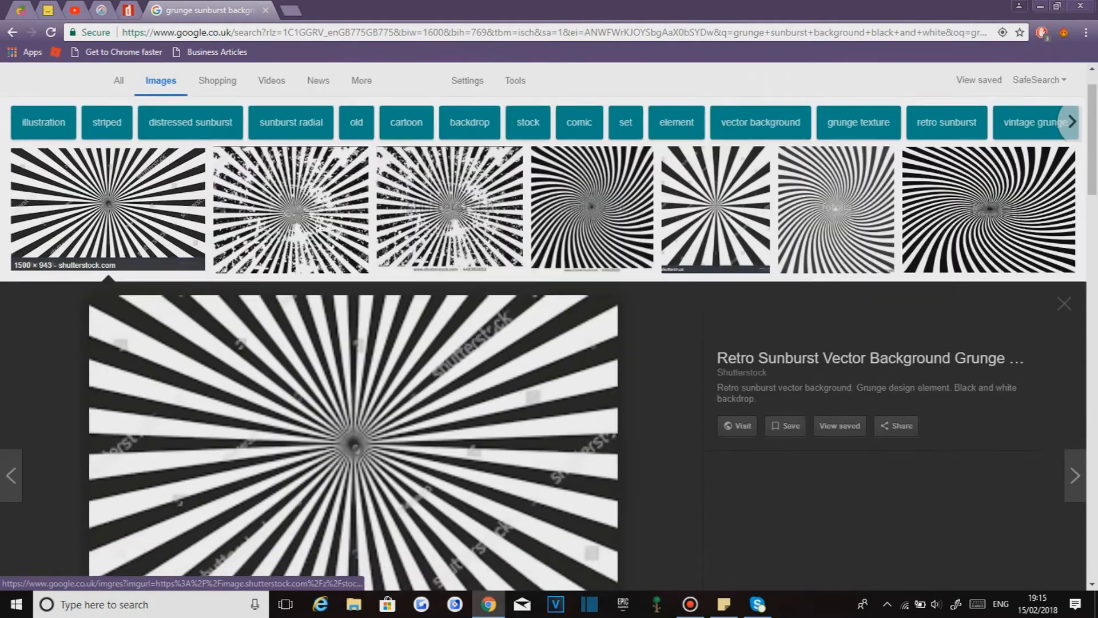
scroll(835, 189, up, 1)
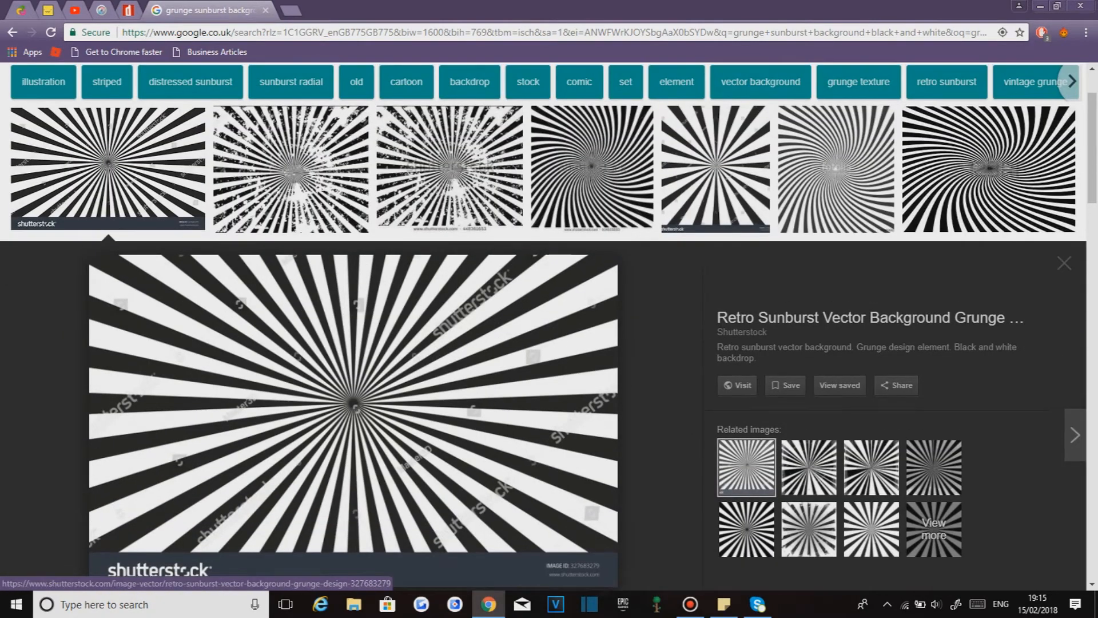
click(836, 189)
click(715, 119)
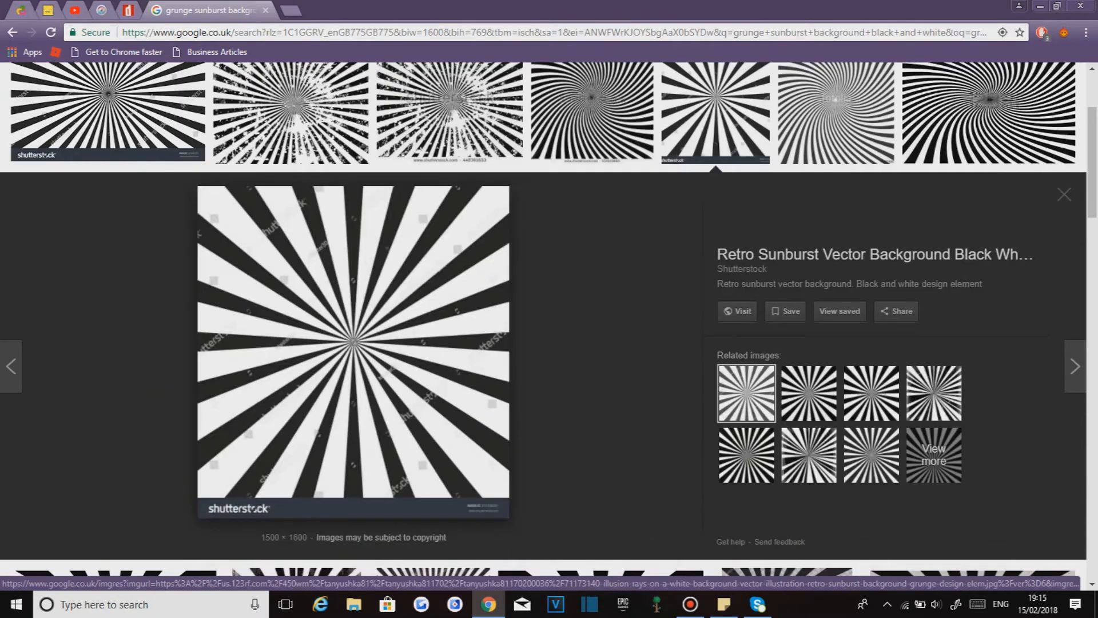
click(988, 119)
scroll(629, 343, up, 2)
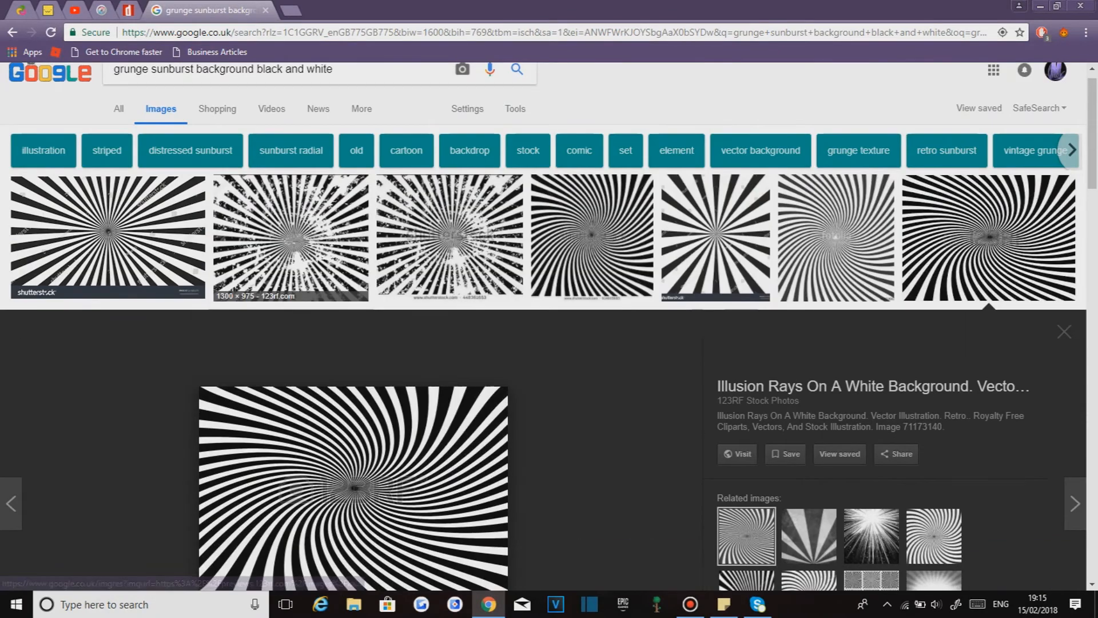
click(292, 240)
scroll(292, 239, down, 4)
scroll(291, 239, up, 1)
scroll(291, 239, up, 1)
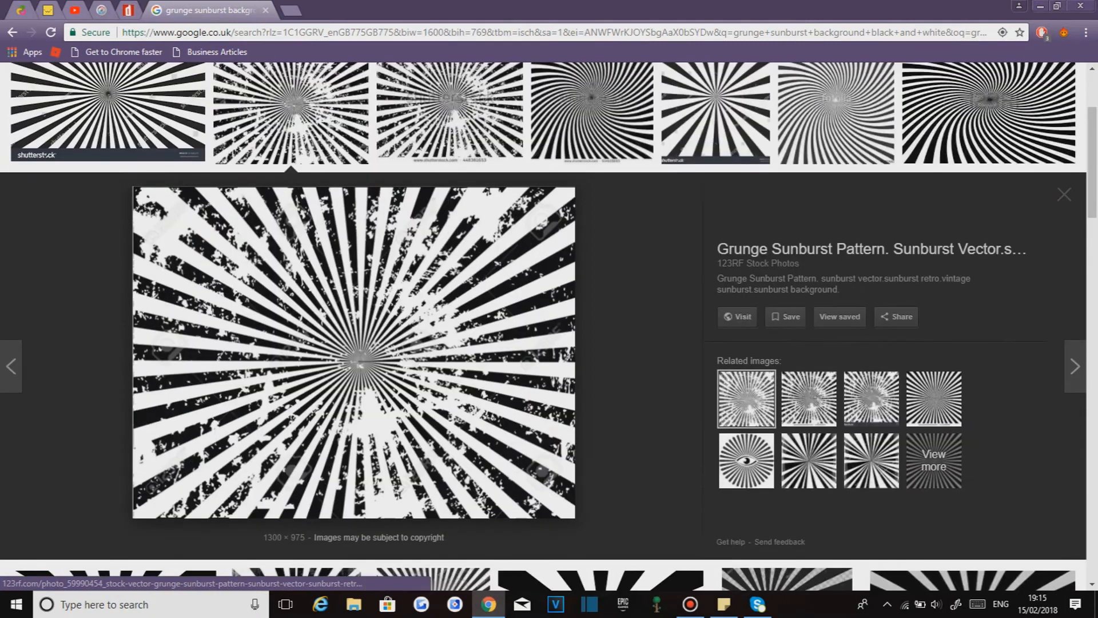
- Open the grunge sunburst pattern page on 123RF, attempt its download, and return to the Pixlr tab
click(304, 258)
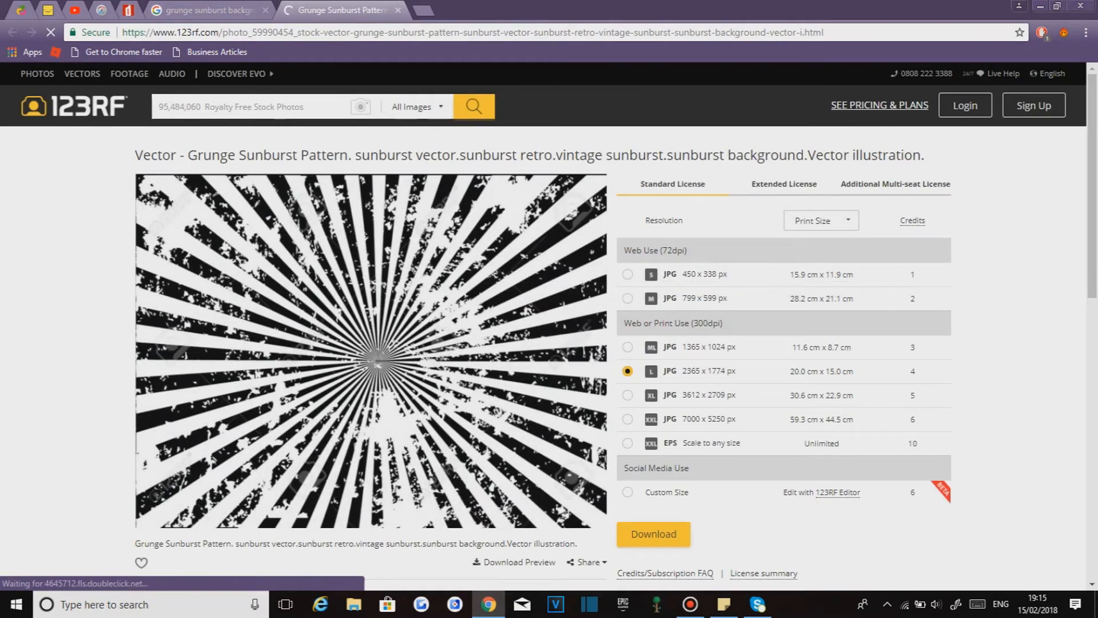
scroll(448, 305, down, 1)
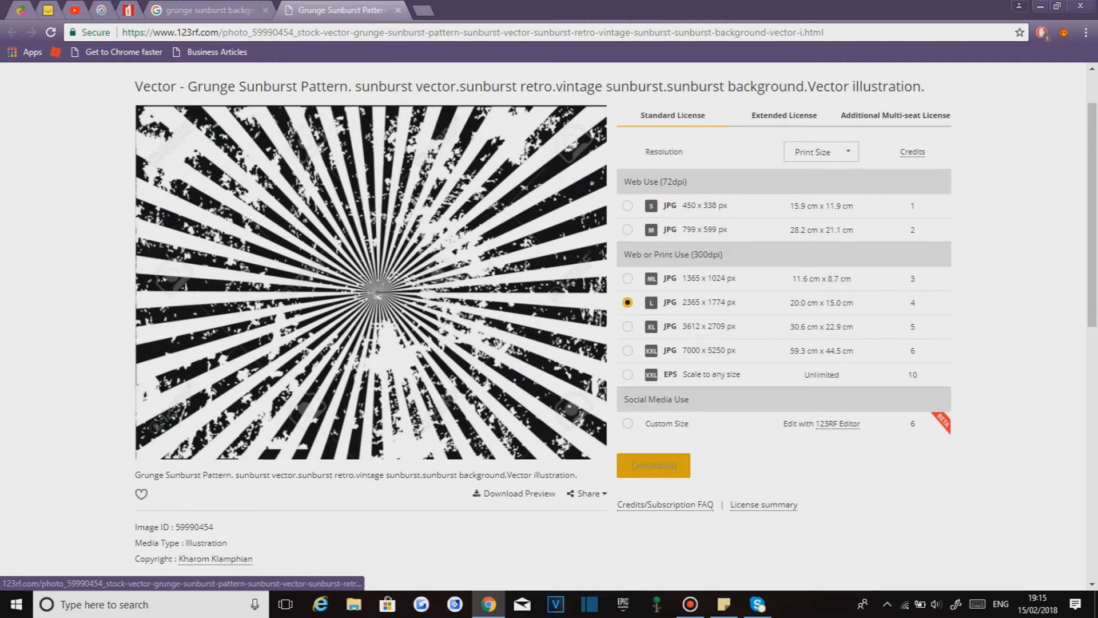
click(653, 465)
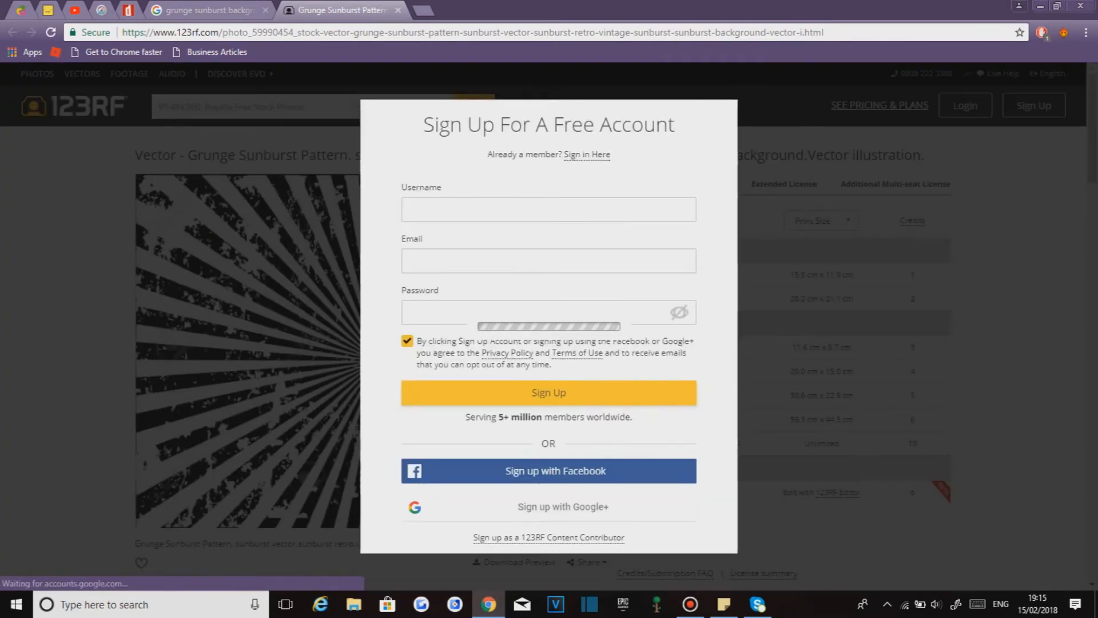
key(Escape)
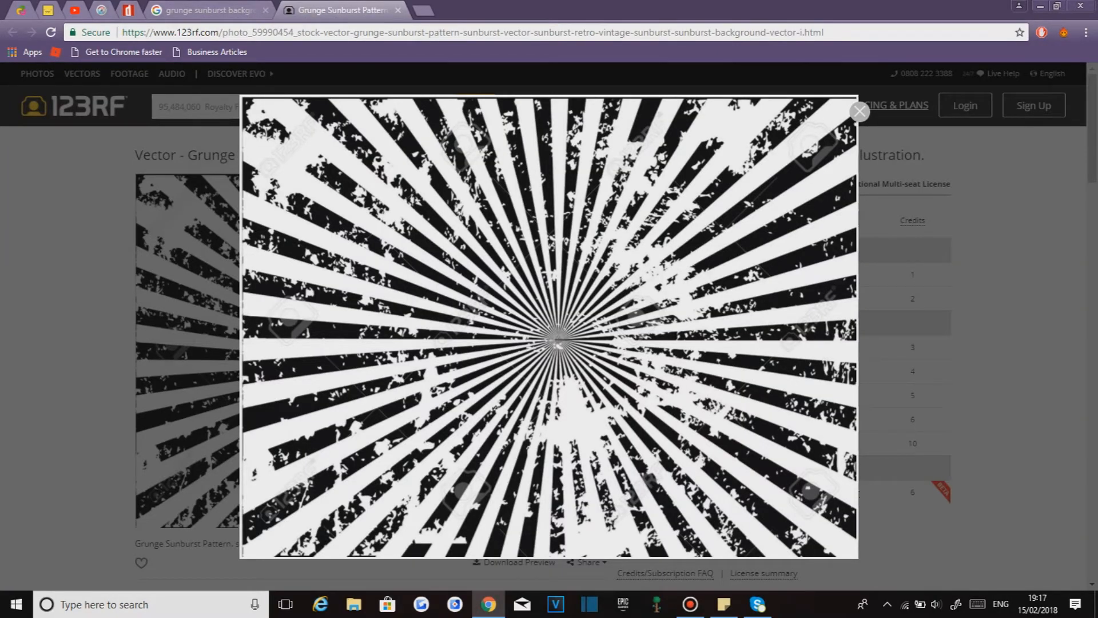
click(101, 9)
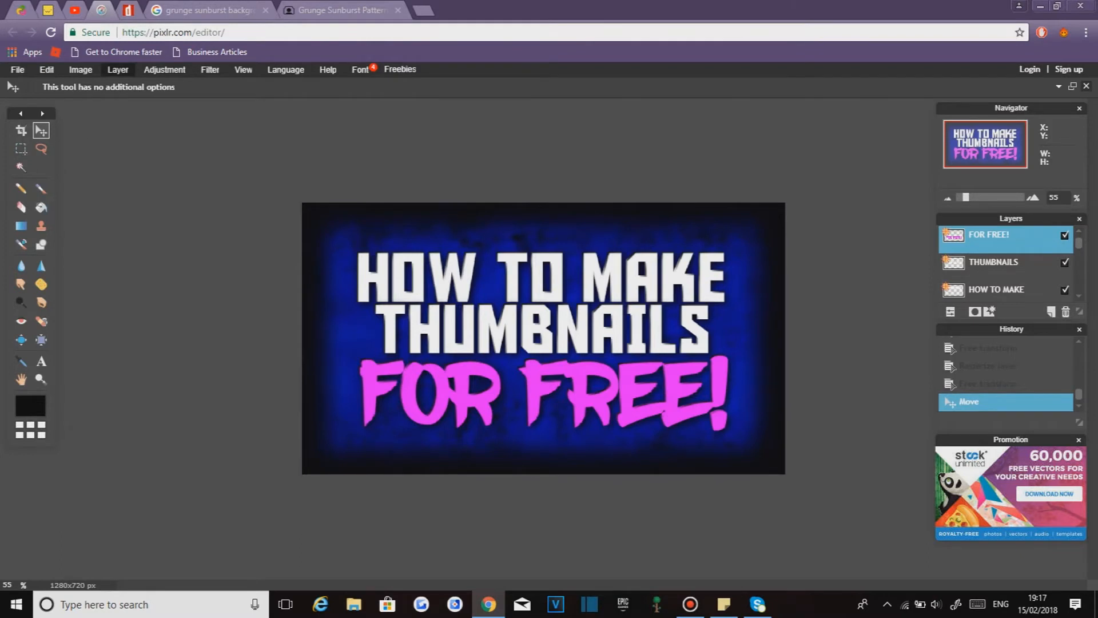
click(118, 70)
click(156, 140)
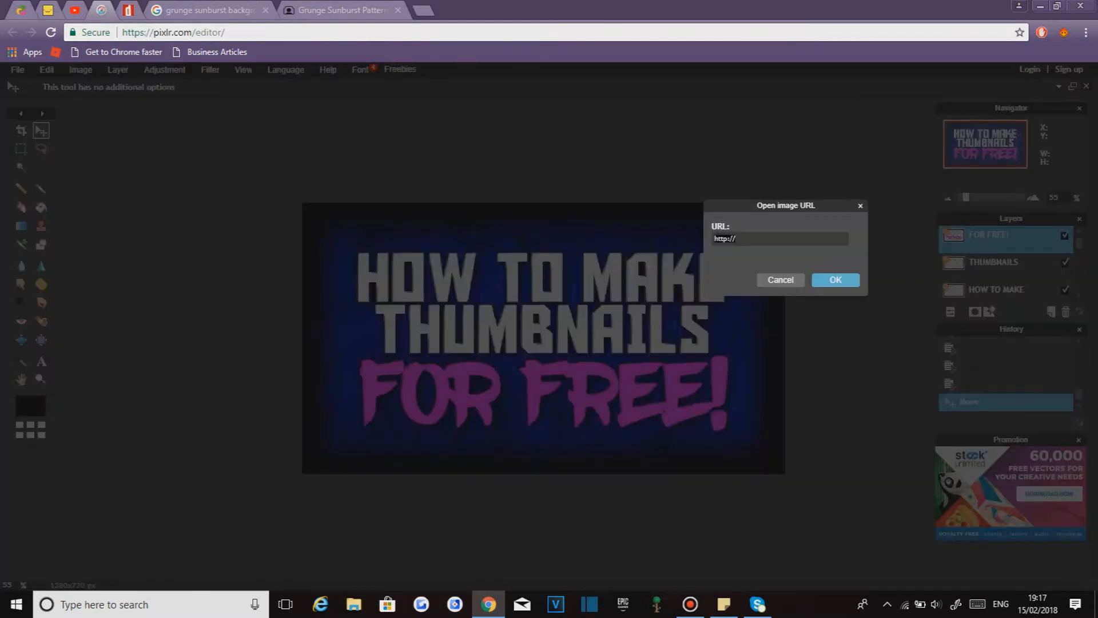
key(Escape)
- Open the black and white grunge background image from Documents as a new layer
click(117, 69)
click(143, 128)
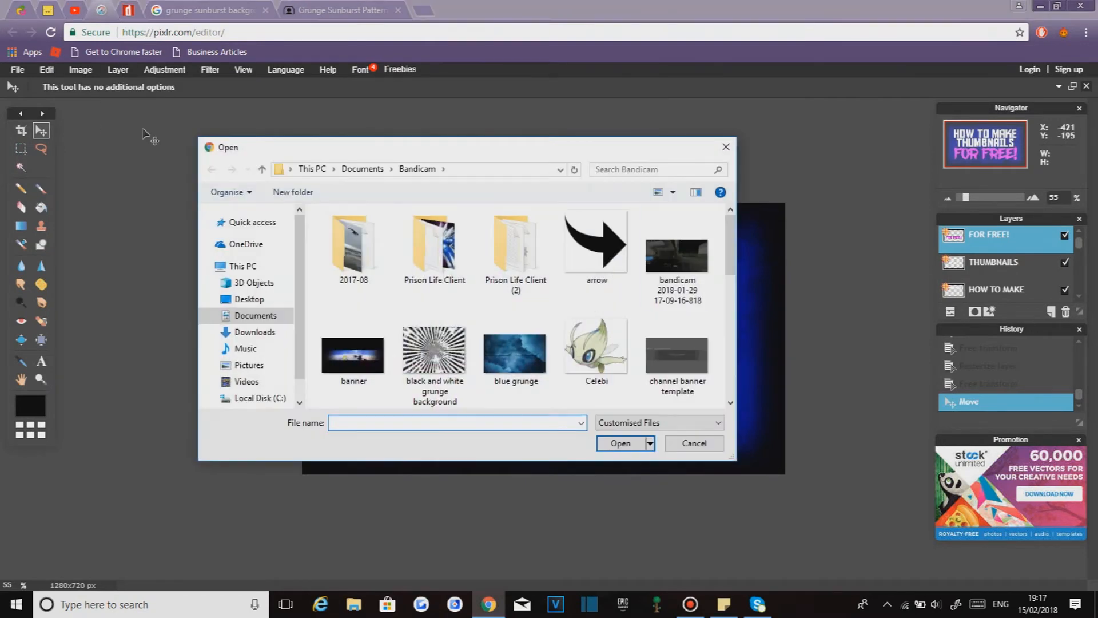
double_click(434, 357)
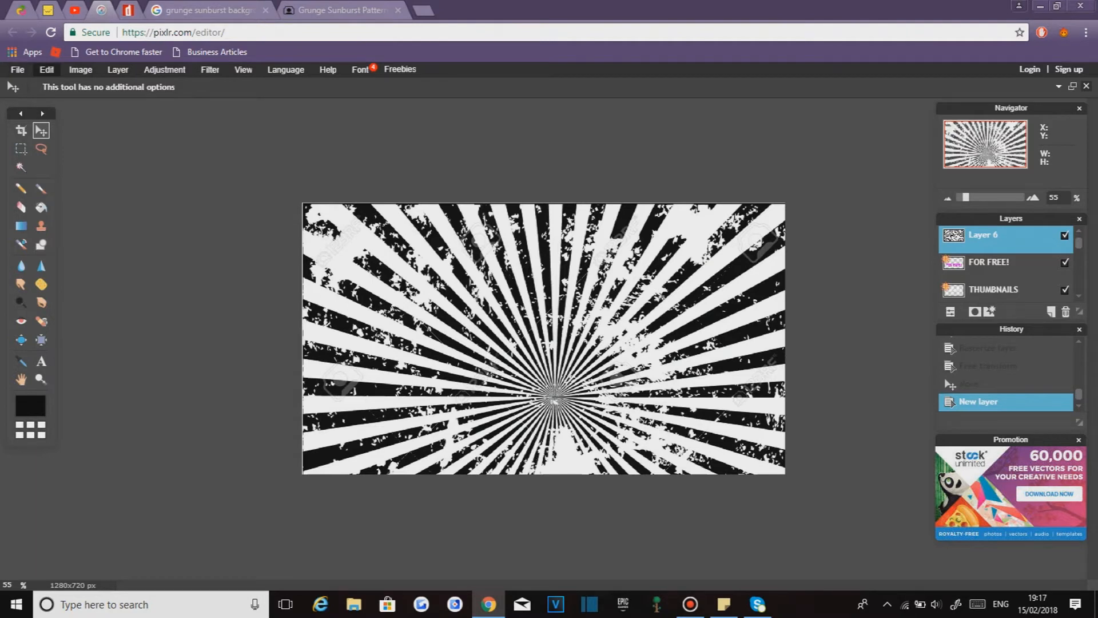
- Reposition the sunburst layer upward with Free transform and apply the change
click(46, 70)
click(68, 170)
drag(549, 352, 549, 328)
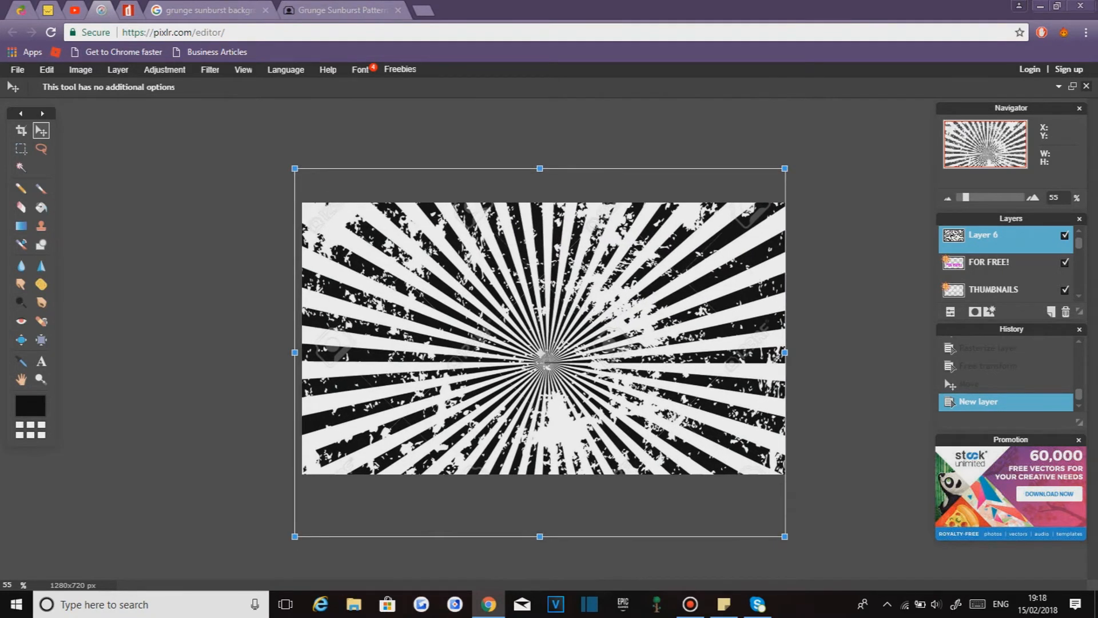
click(838, 246)
click(503, 354)
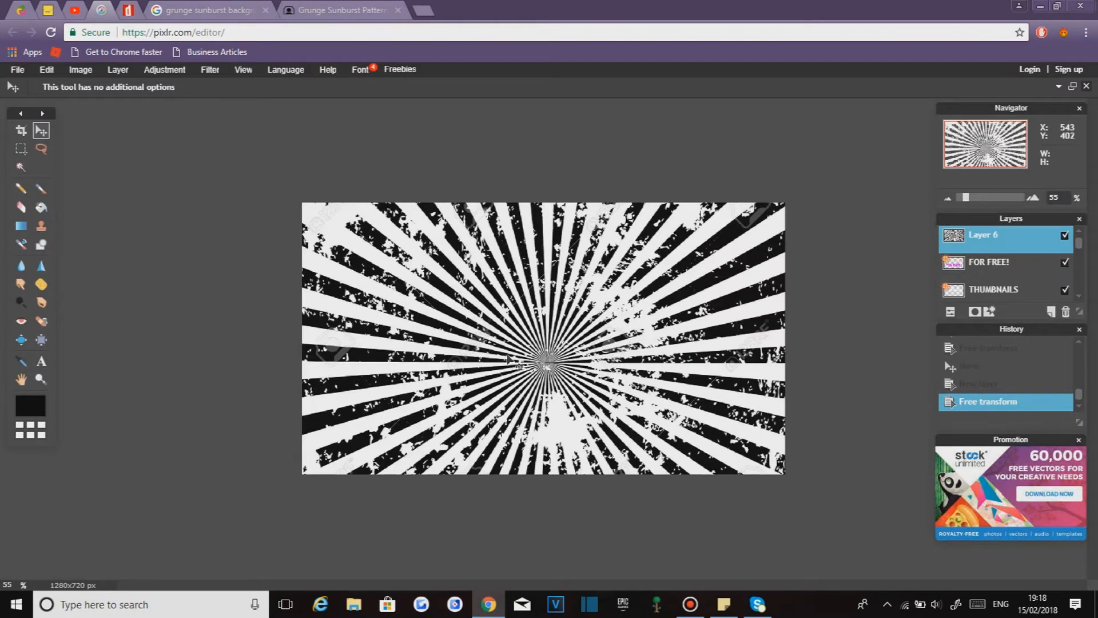
- Move the sunburst layer down the layer stack beneath the text layers, just above Layer 2
drag(1005, 239, 1004, 292)
drag(1079, 244, 1079, 254)
drag(1005, 237, 1010, 292)
drag(1079, 254, 1078, 262)
drag(1005, 238, 1006, 273)
drag(1079, 261, 1079, 266)
drag(1005, 252, 1000, 292)
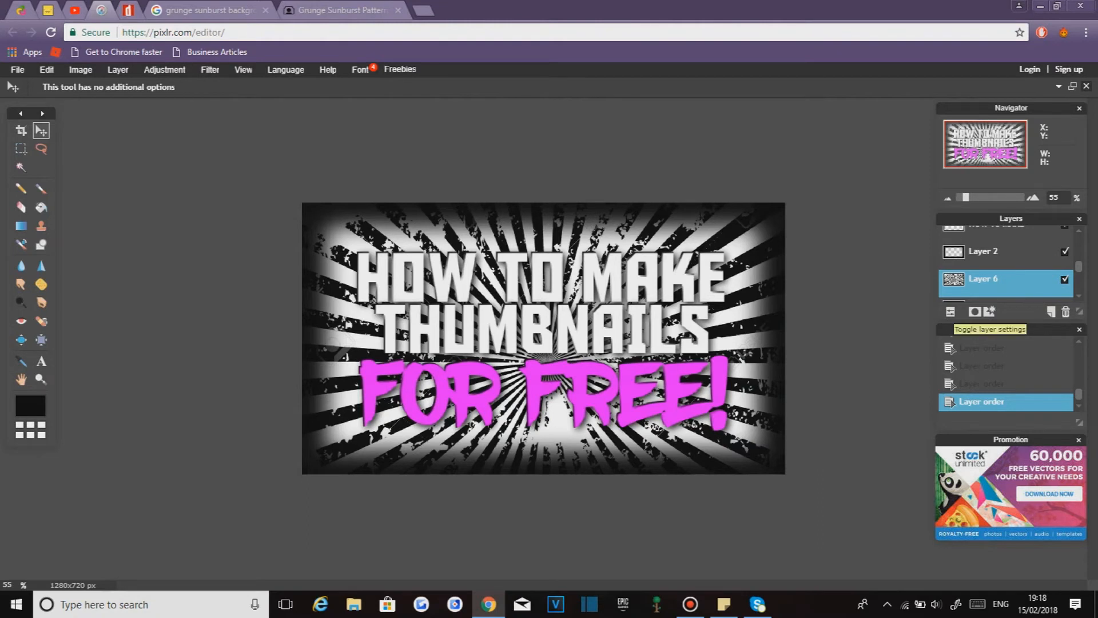
- Lower the sunburst layer's opacity to 18
click(950, 311)
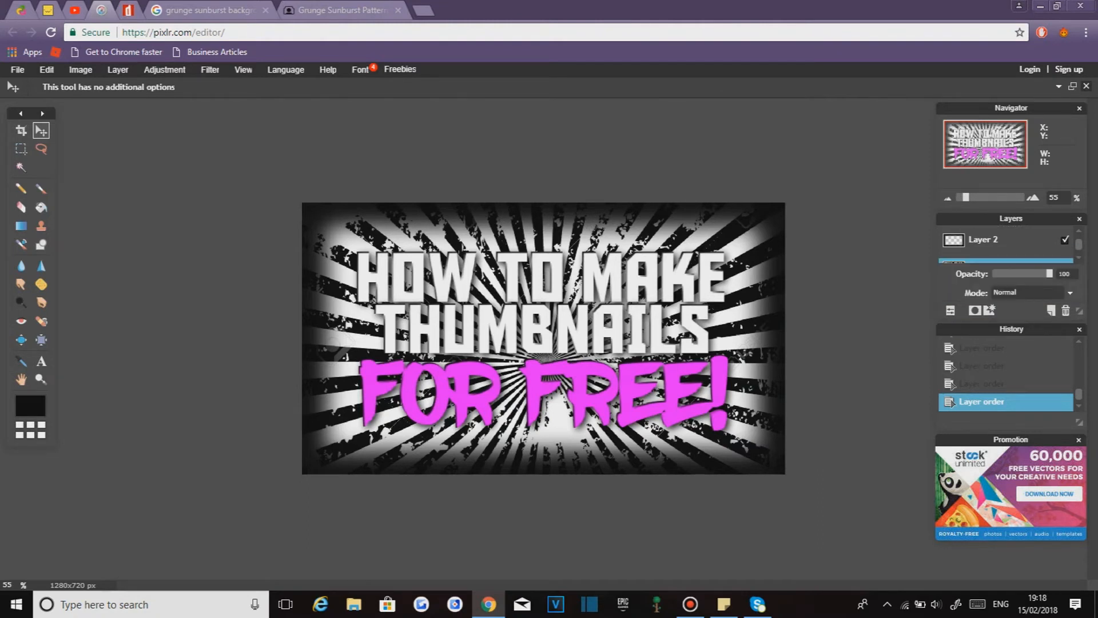
drag(1049, 274, 996, 273)
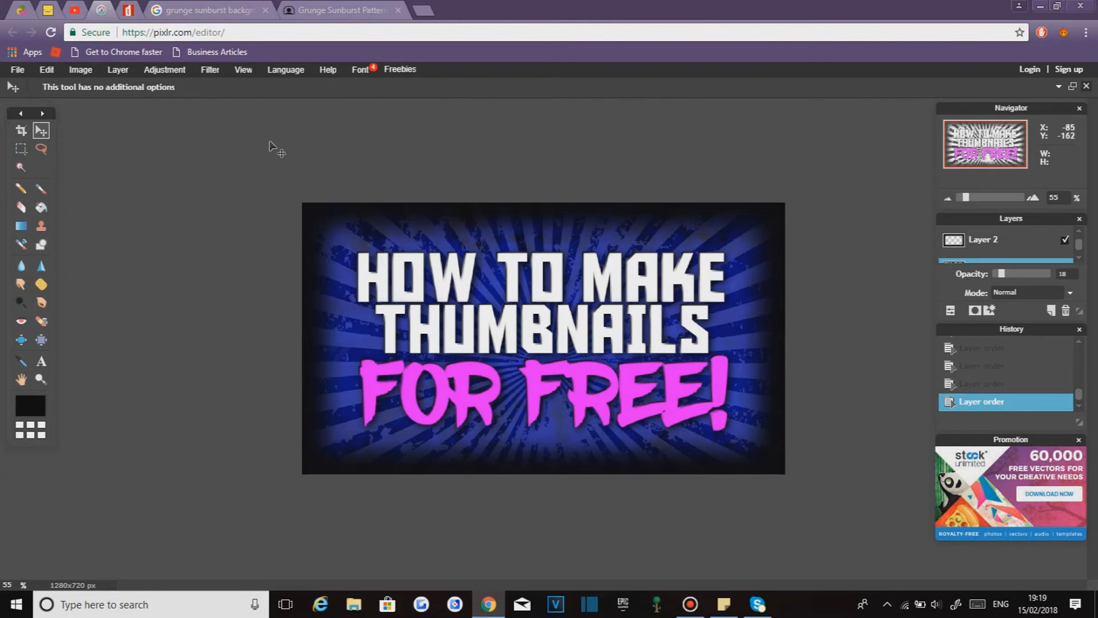
click(165, 70)
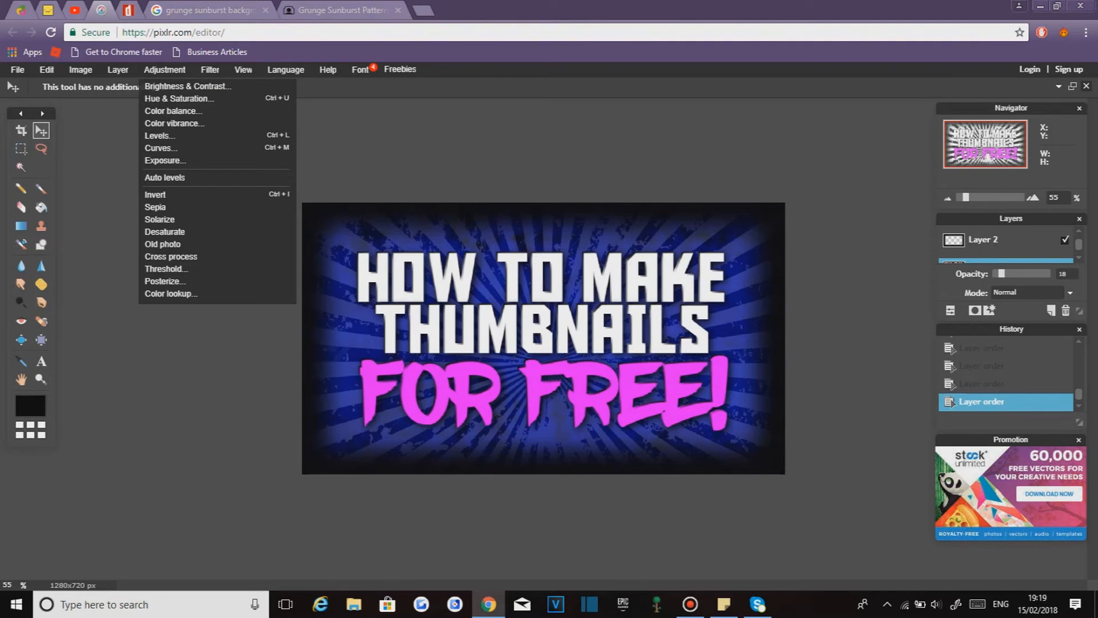
click(950, 310)
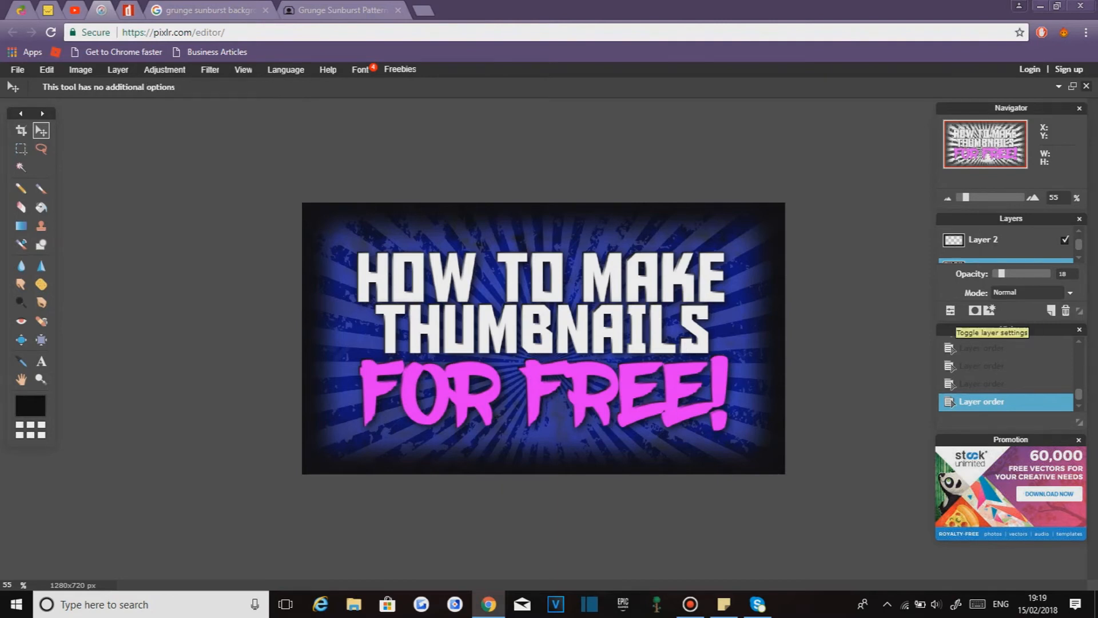
- Apply a Gaussian blur to the sunburst layer, lowering the blur amount slightly before confirming
click(951, 310)
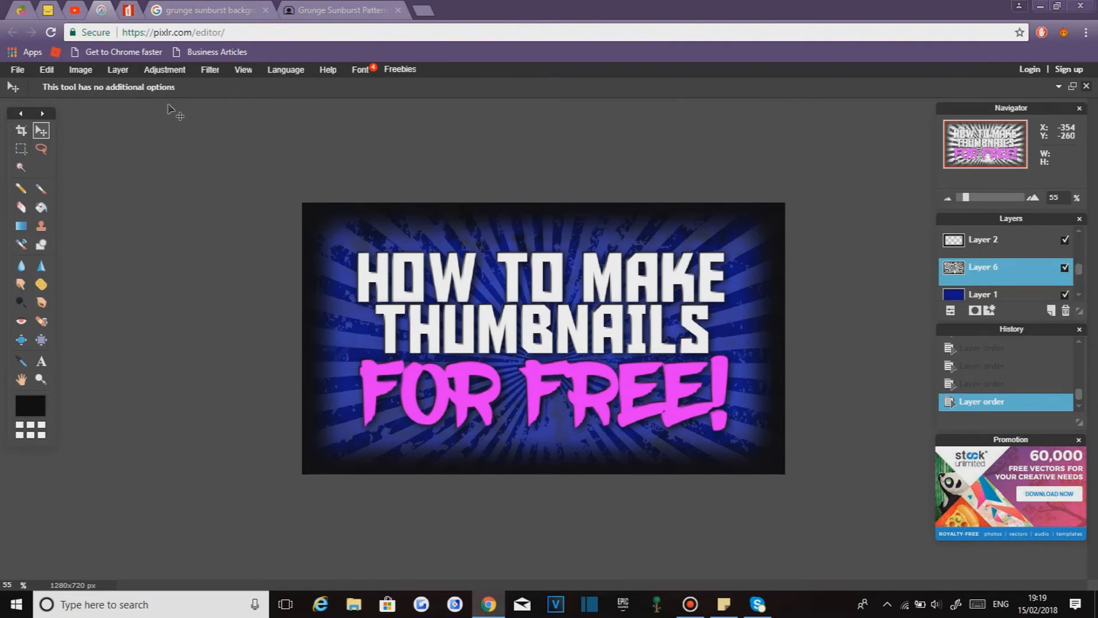
click(165, 69)
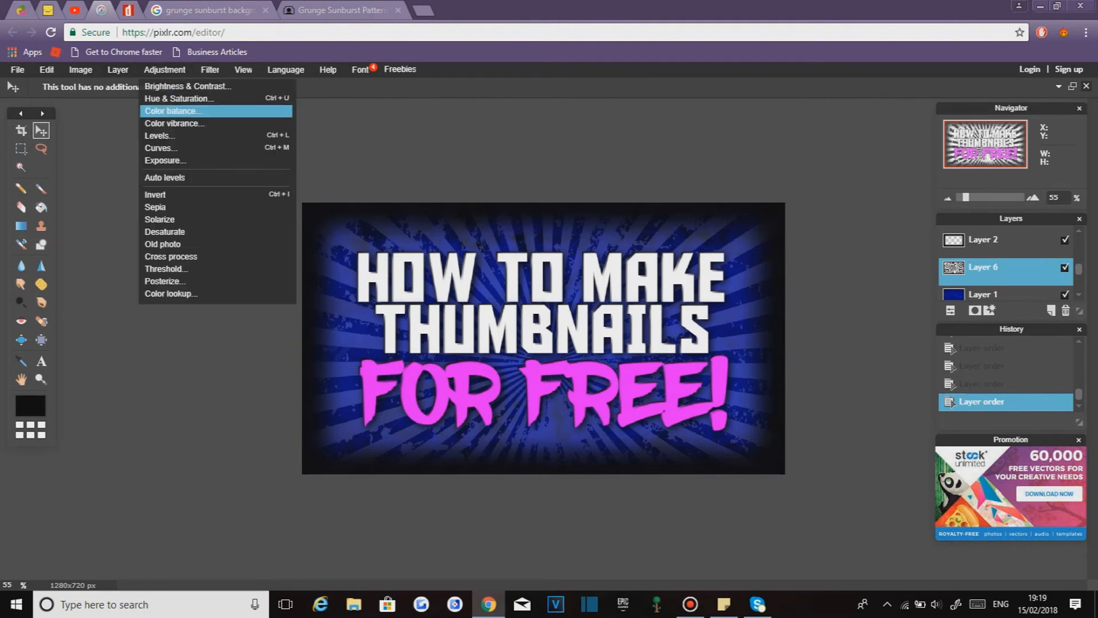
mouse_move(210, 69)
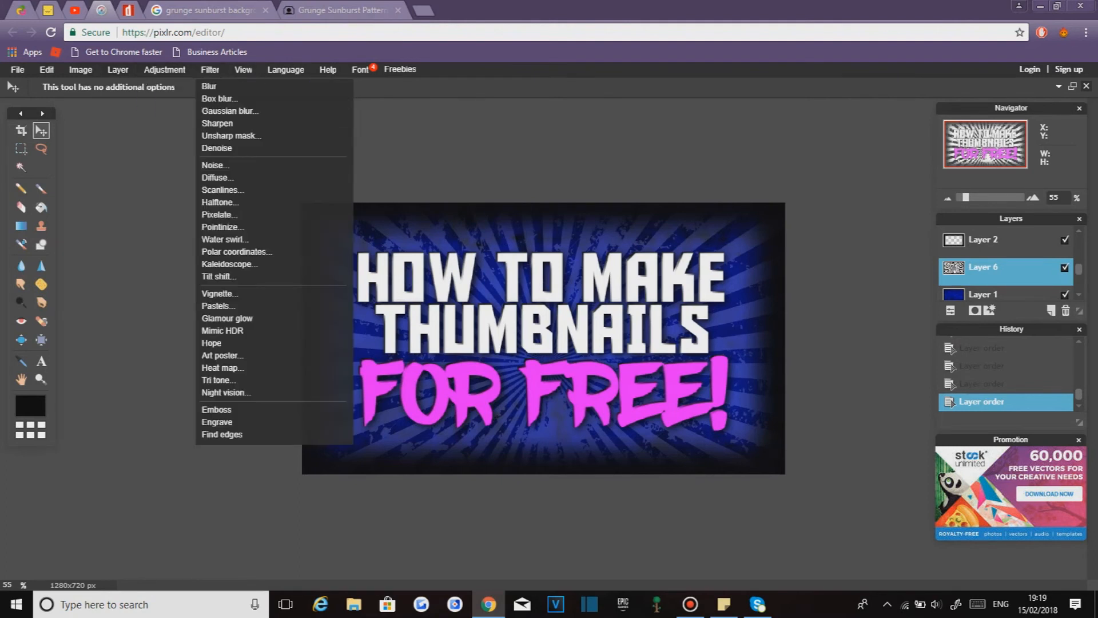
click(229, 111)
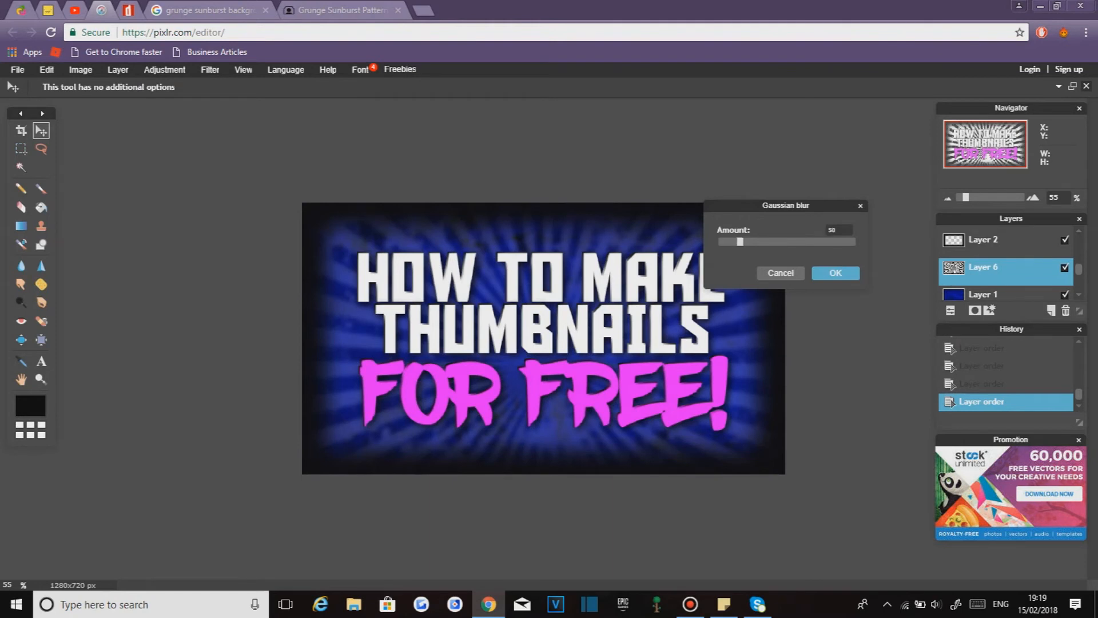
drag(740, 241, 730, 241)
click(836, 273)
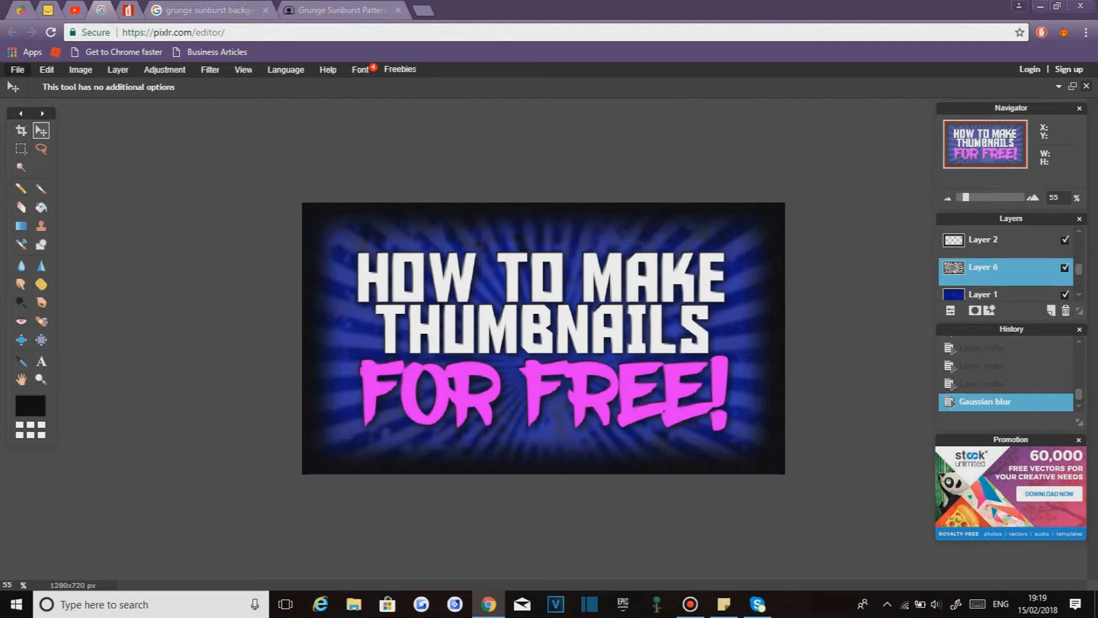
- Save the image as a JPEG named "Example thumbnail" at maximum quality into the Bandicam folder in Documents
click(17, 69)
click(23, 141)
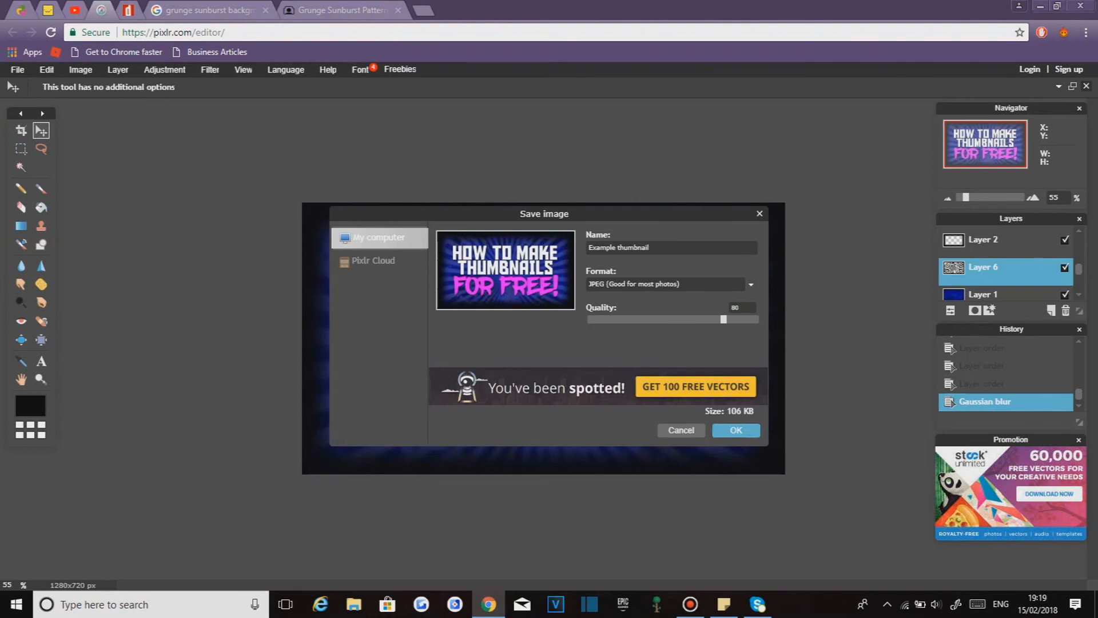
click(750, 284)
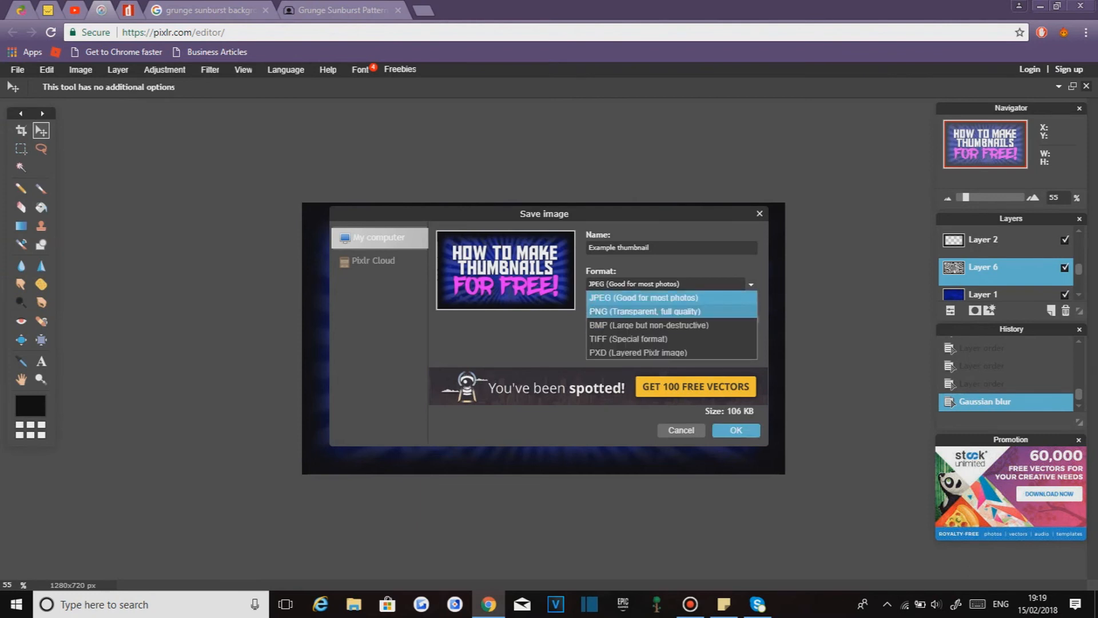
click(644, 298)
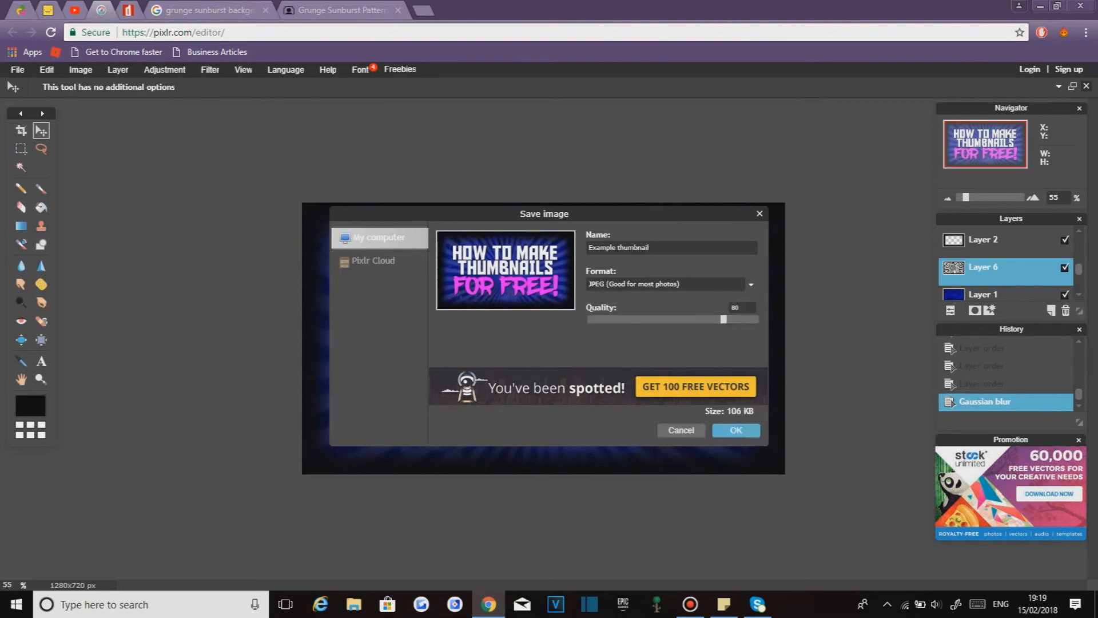
drag(723, 319, 758, 319)
click(736, 430)
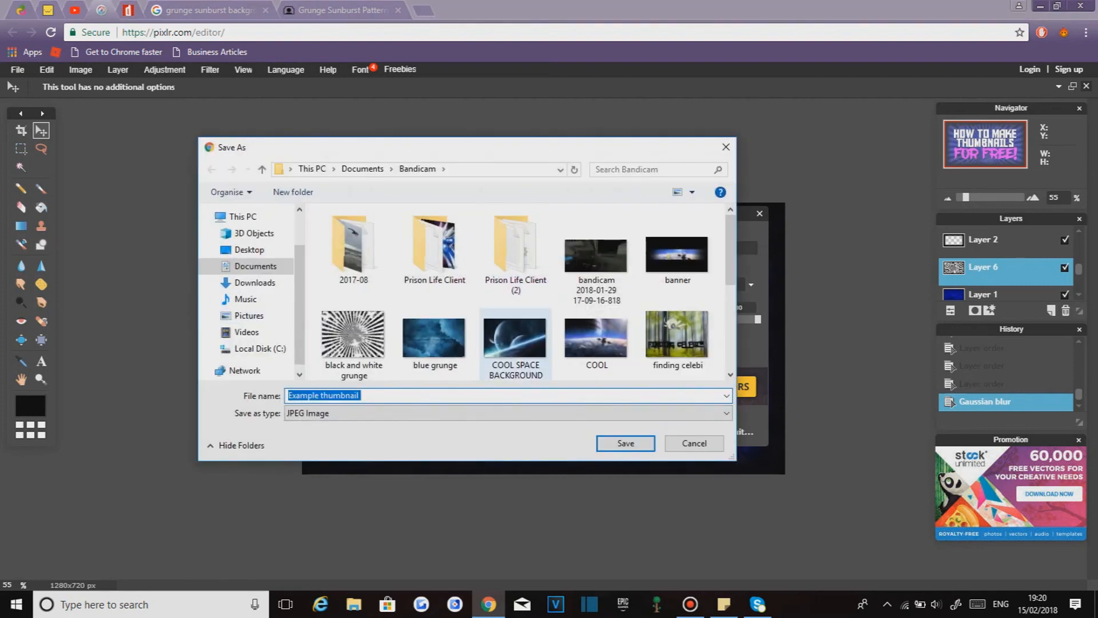
scroll(514, 343, down, 1)
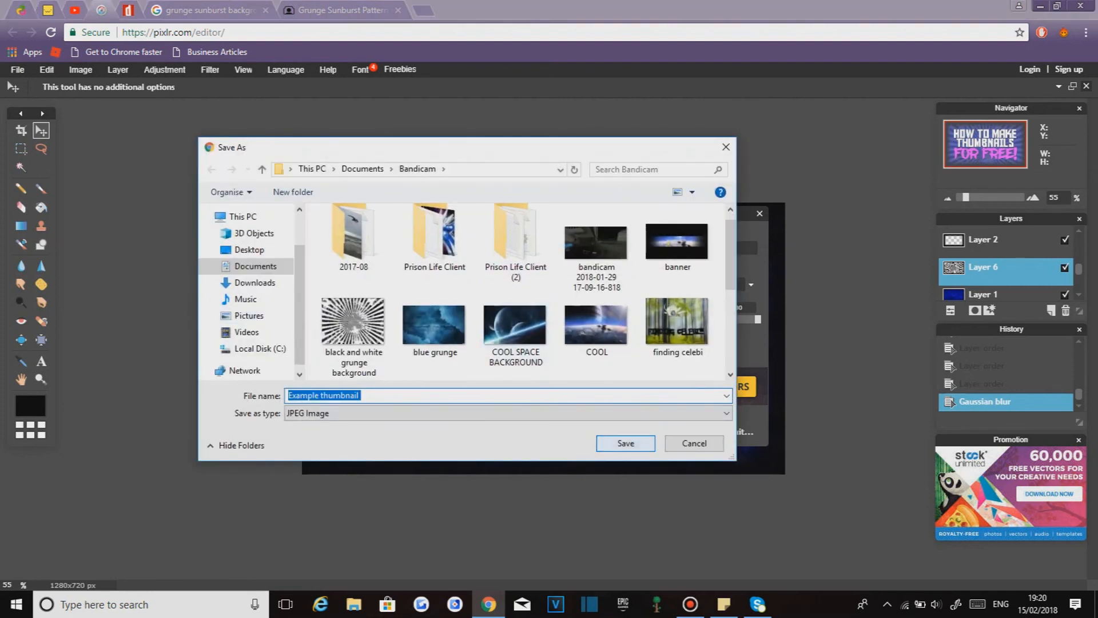
click(626, 443)
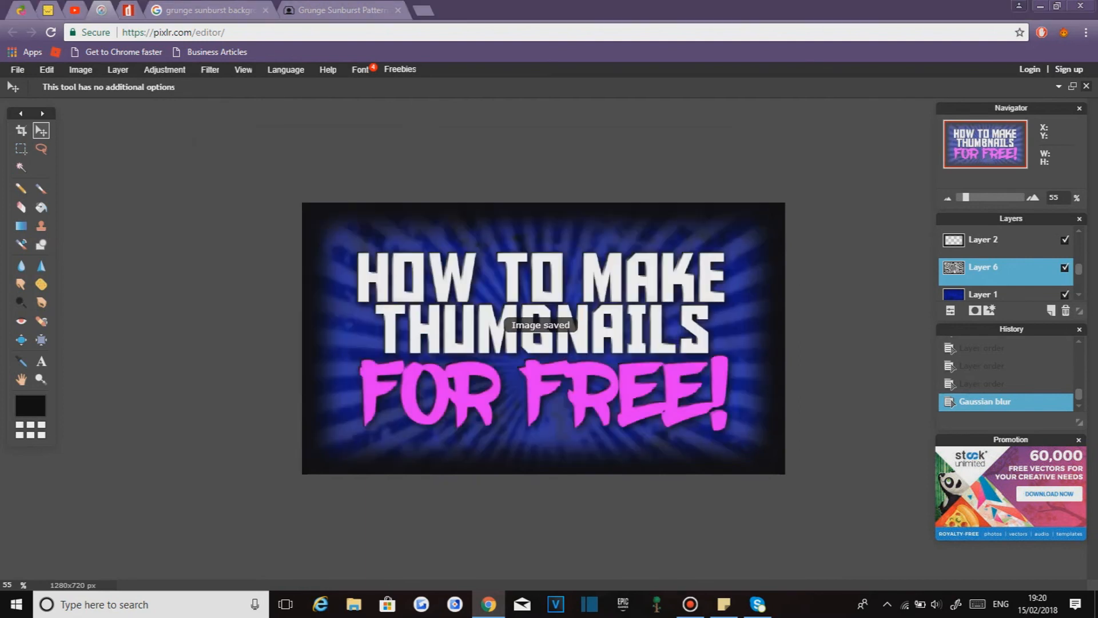